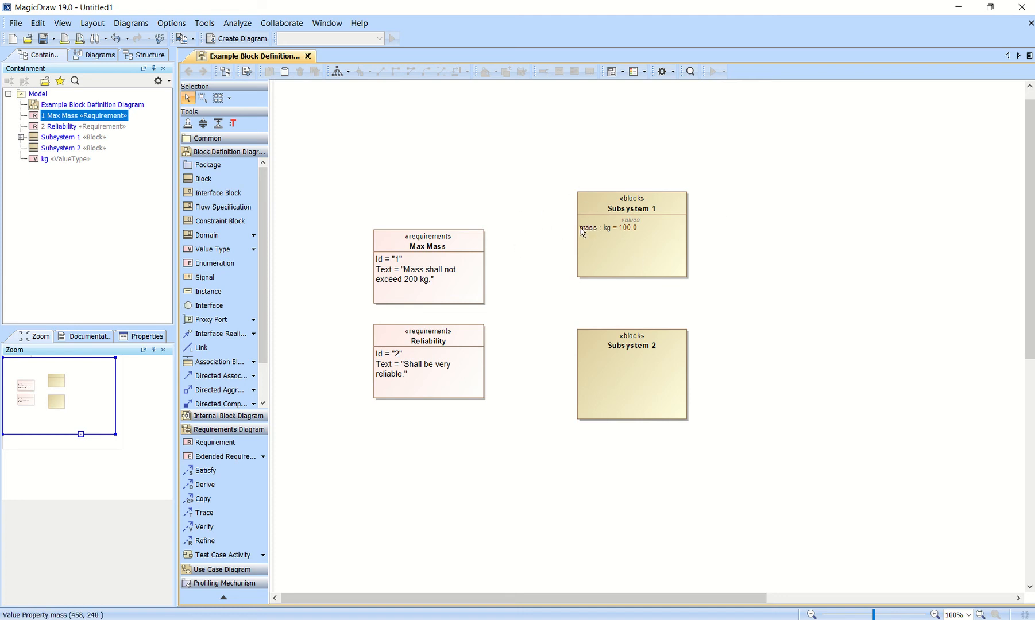
Create a Satisfy relation from Subsystem 1's mass value property to the Max Mass requirement and move the requirement up level with the property
click(594, 227)
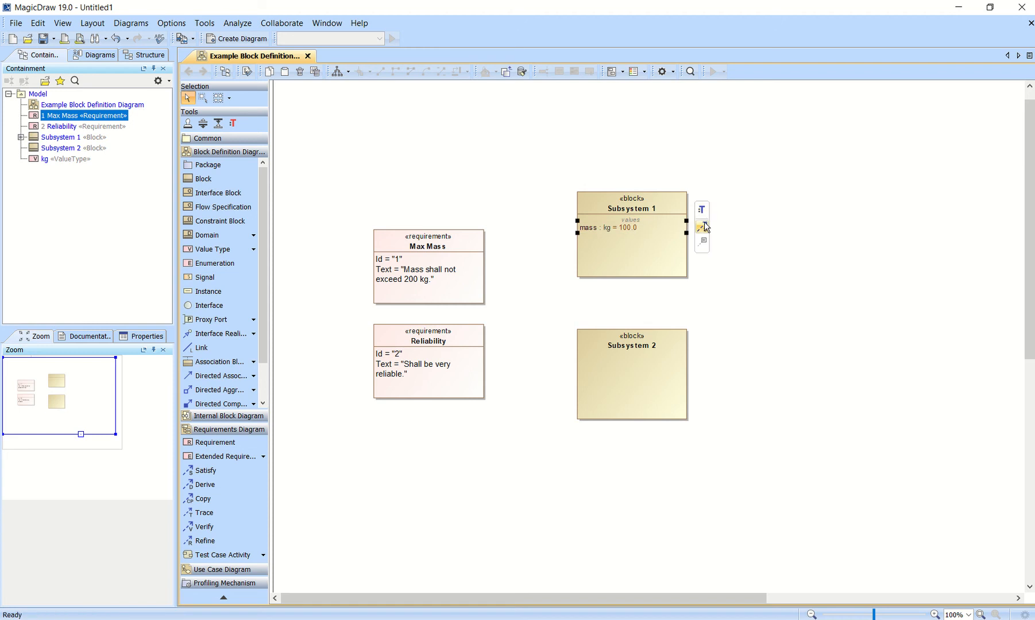
drag(707, 222, 409, 268)
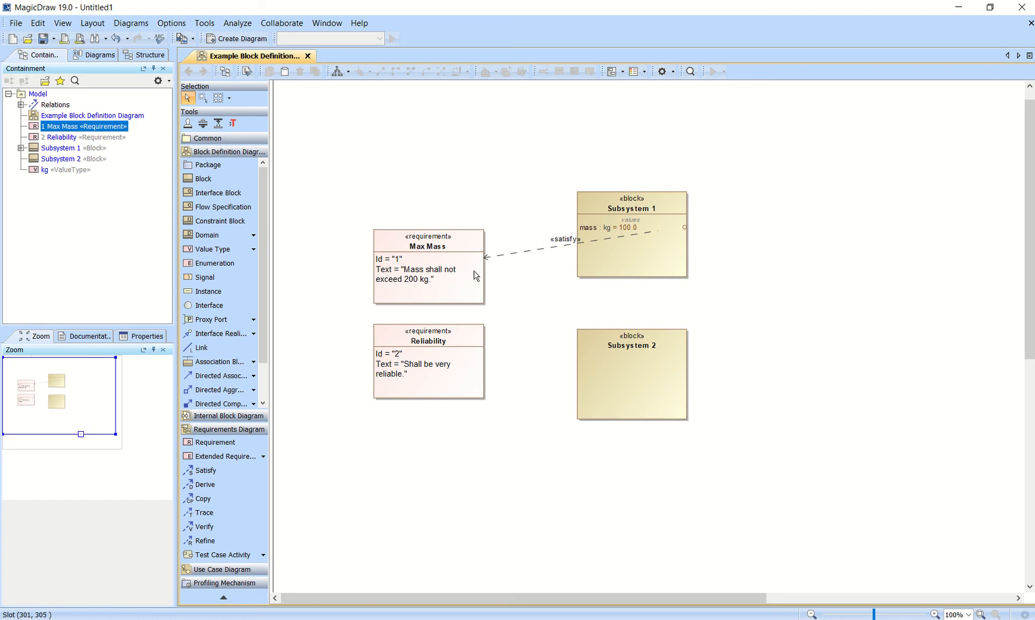
drag(442, 251, 443, 217)
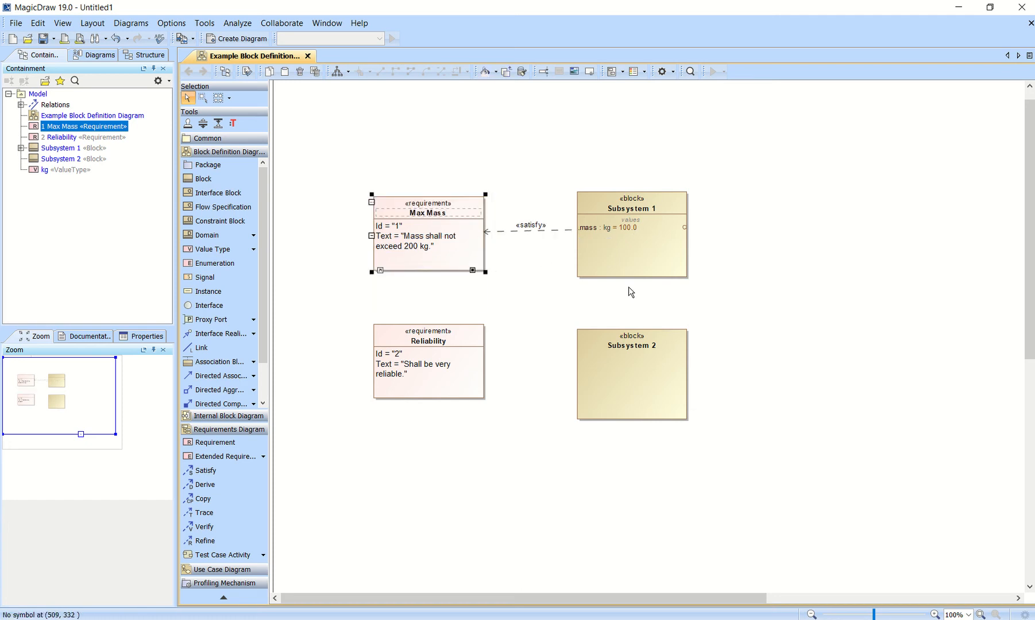
click(615, 232)
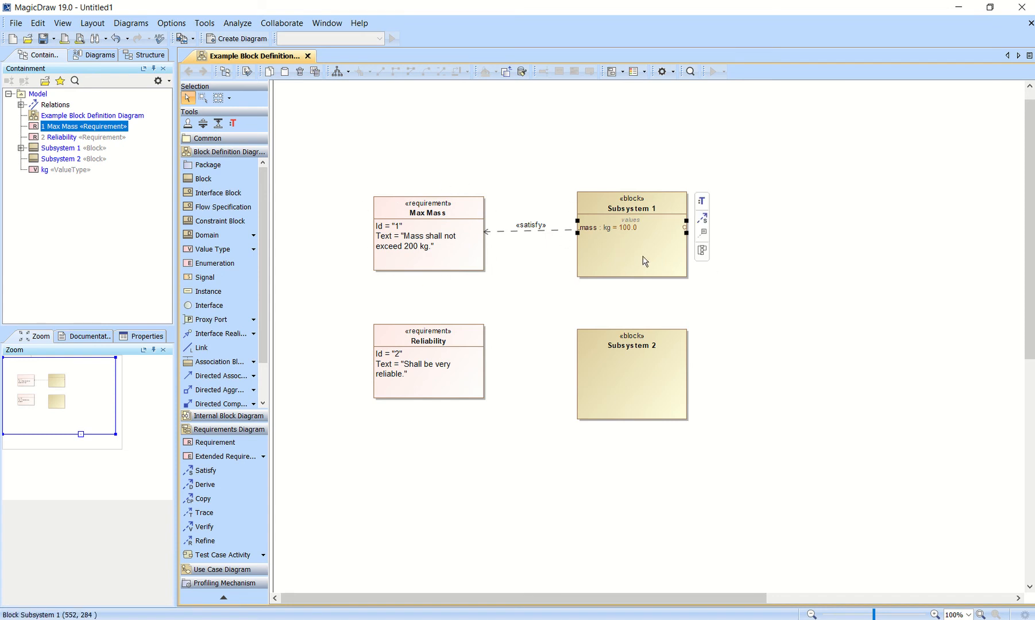
Create a Satisfy relation from the Subsystem 2 block to the Reliability requirement
click(574, 349)
click(619, 366)
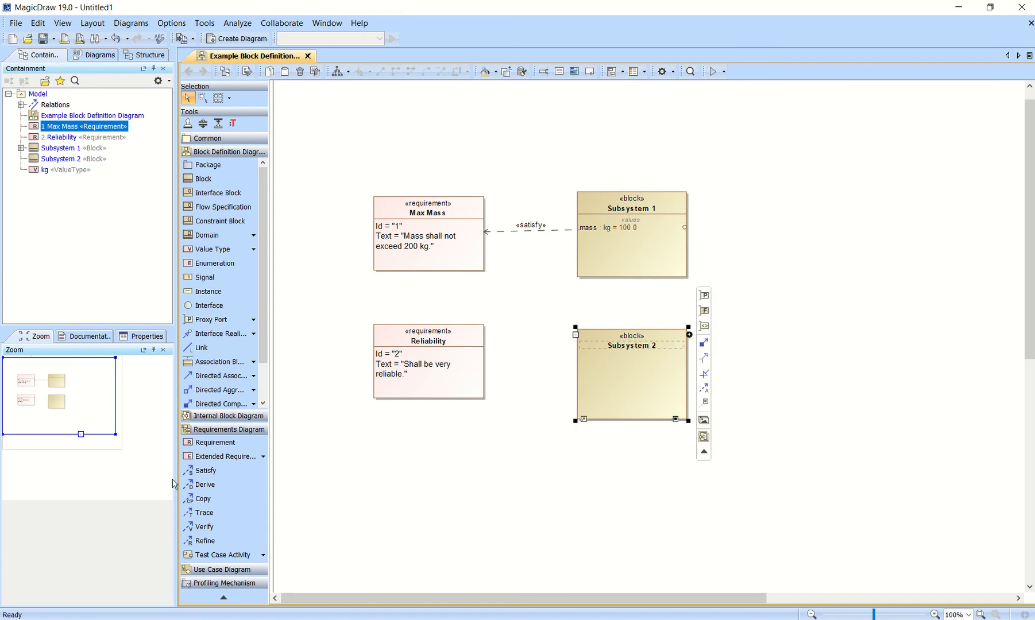
click(205, 470)
click(631, 374)
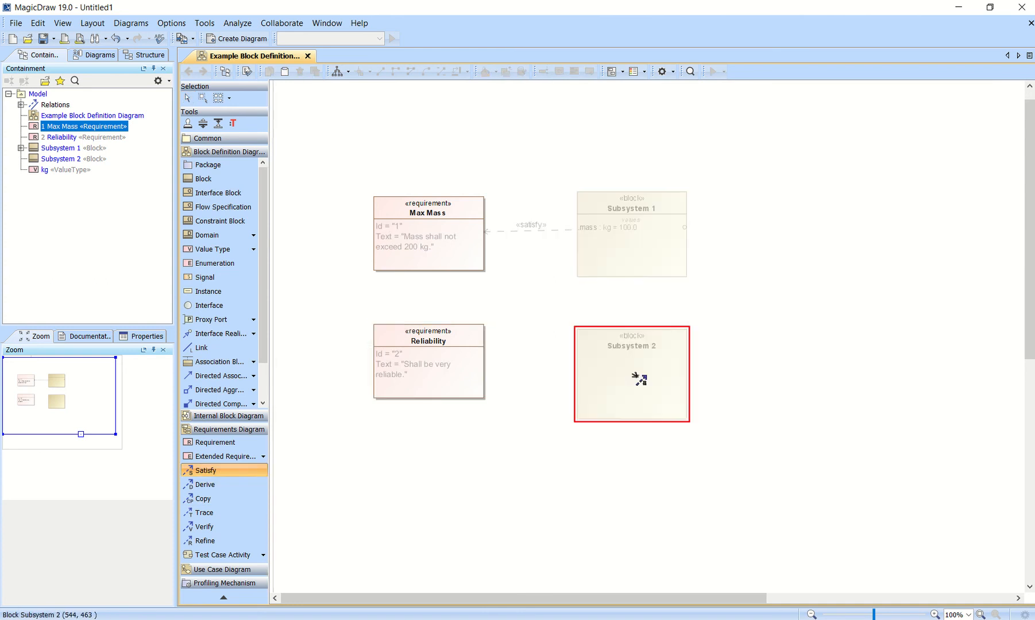
click(435, 376)
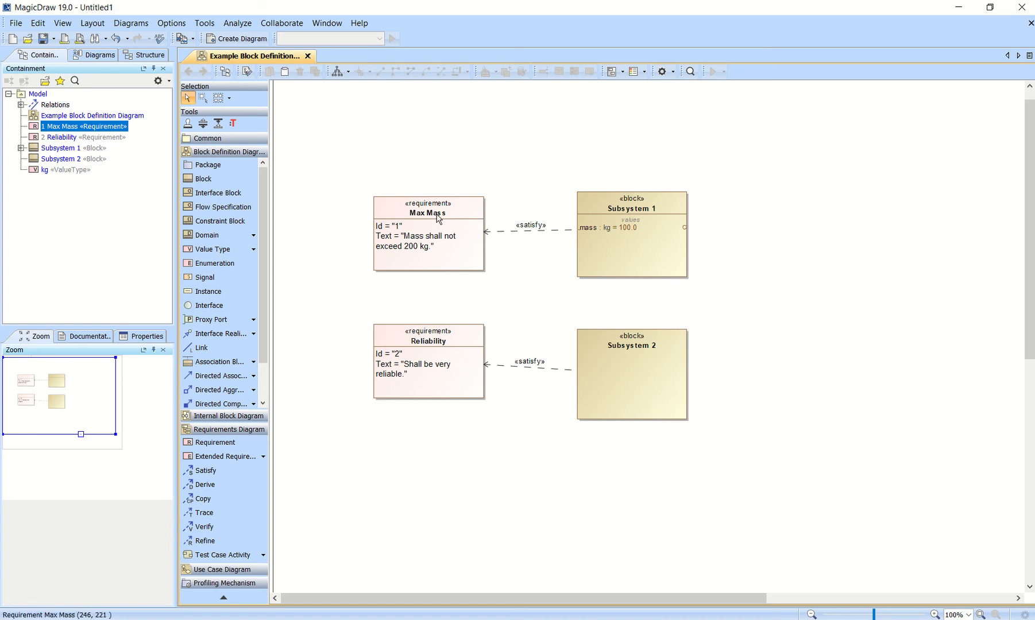
click(414, 213)
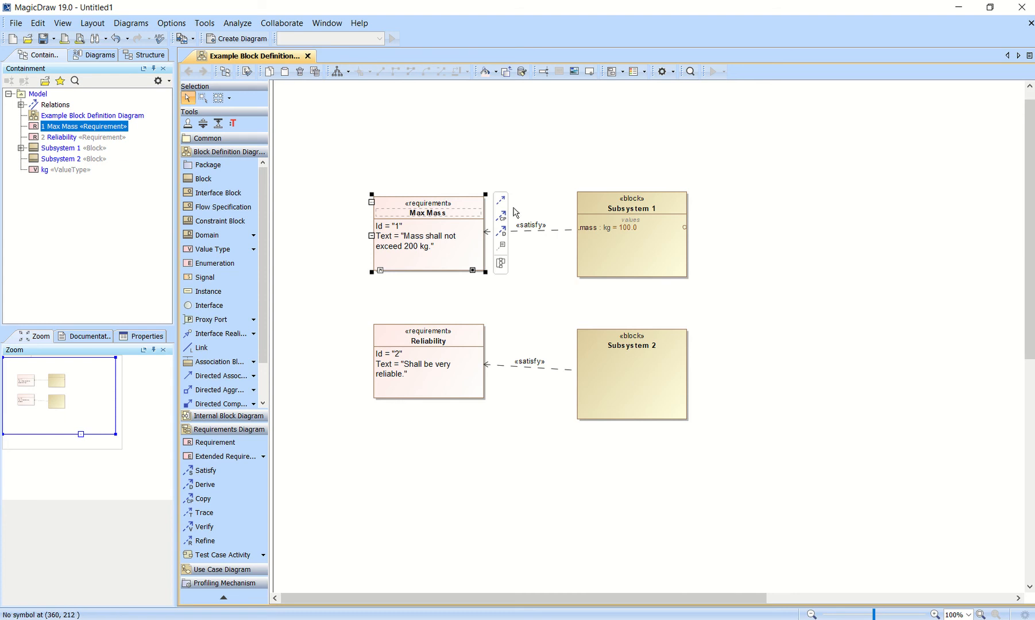
click(615, 208)
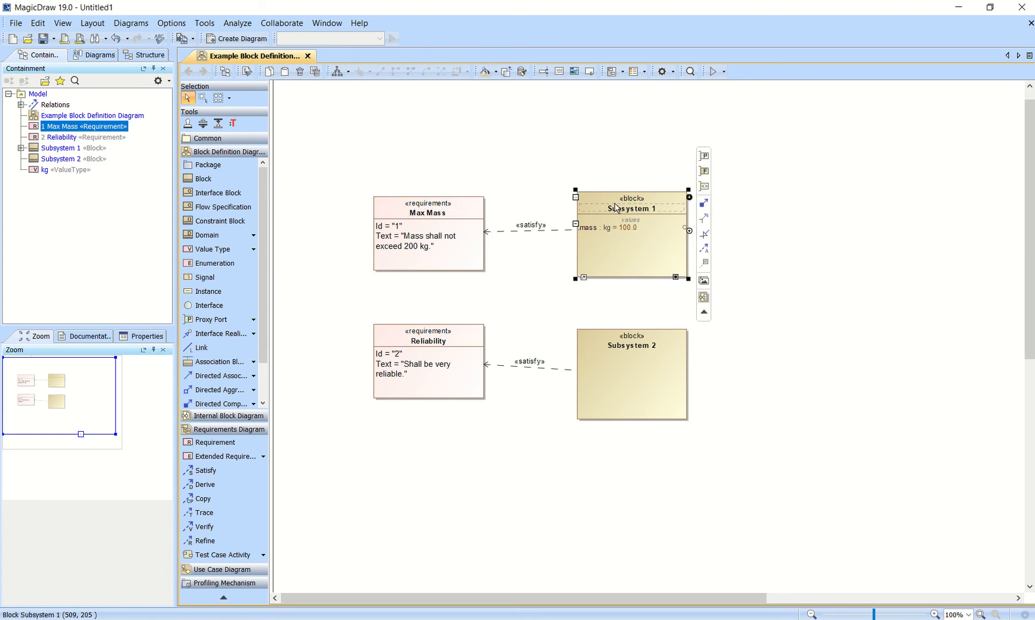
click(412, 340)
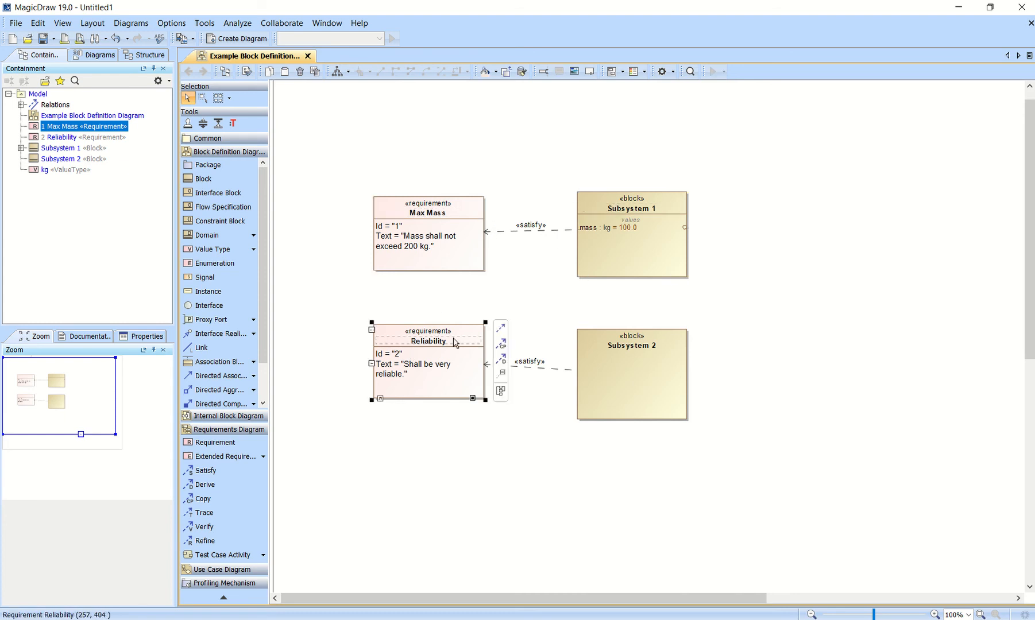
click(625, 350)
Open the Max Mass requirement's specification and, from its Supplier Dependency property, open the specification of the Satisfy relation
click(442, 214)
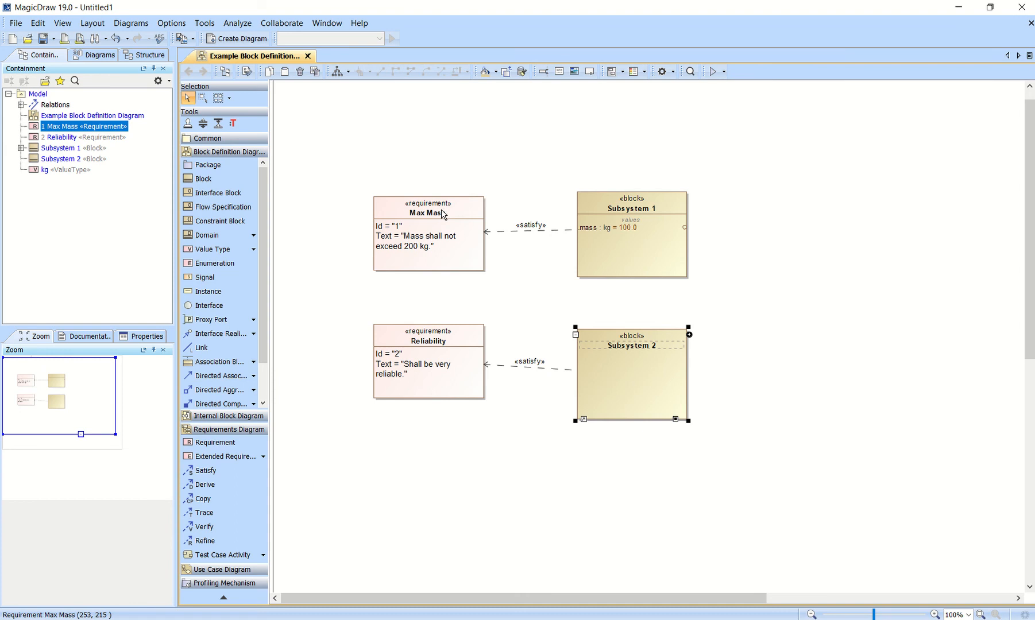
right_click(442, 214)
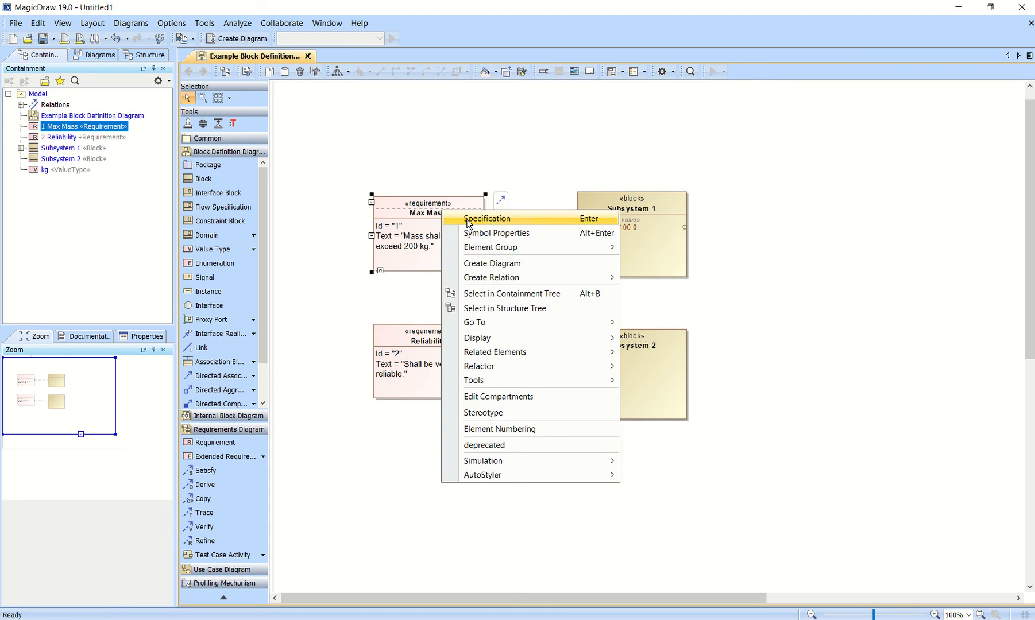
click(468, 219)
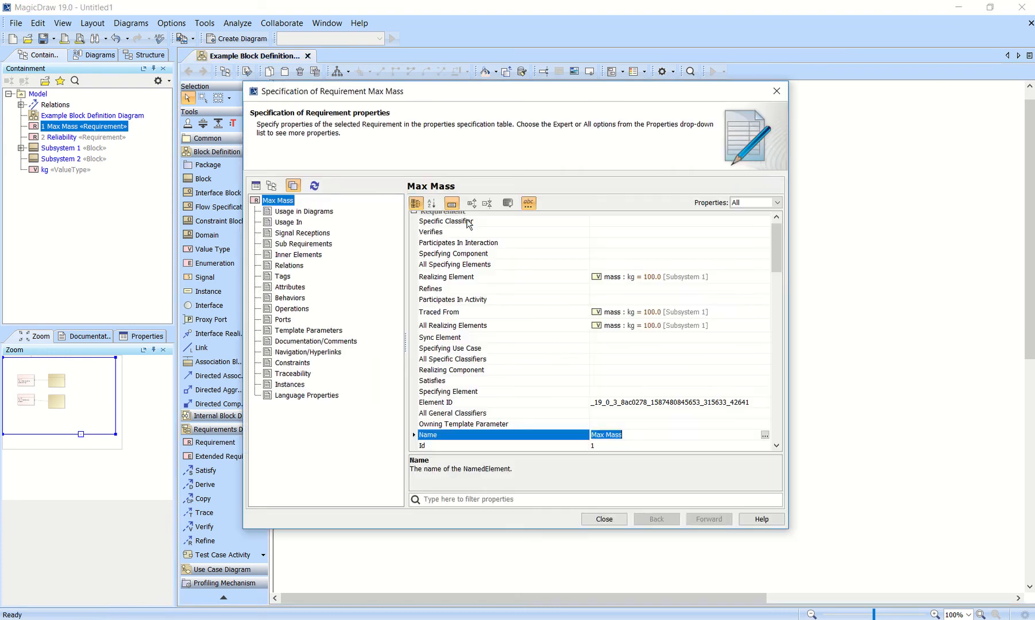
scroll(546, 330, down, 10)
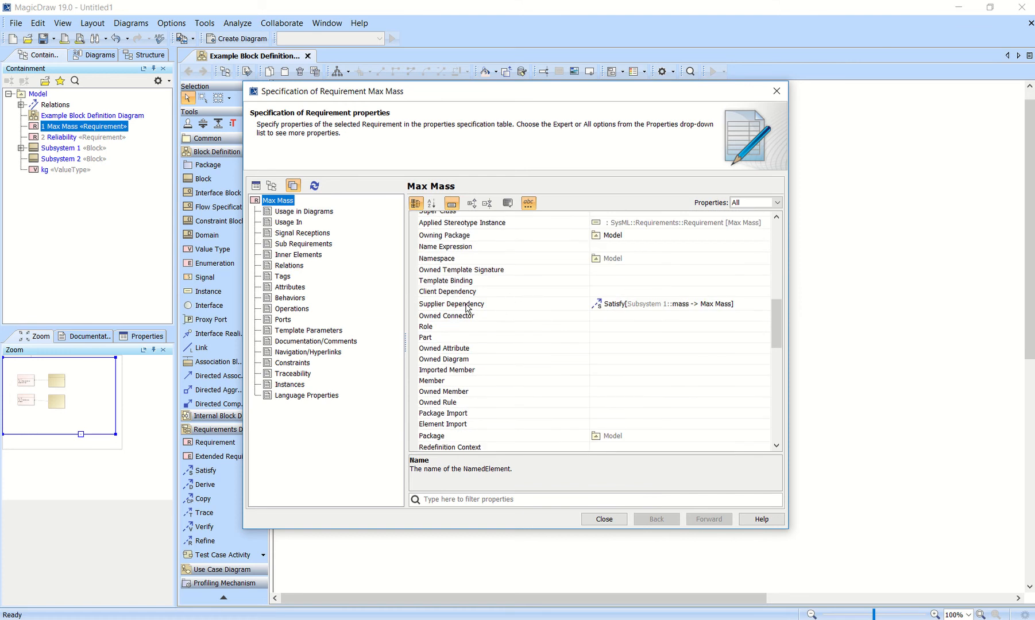
click(635, 305)
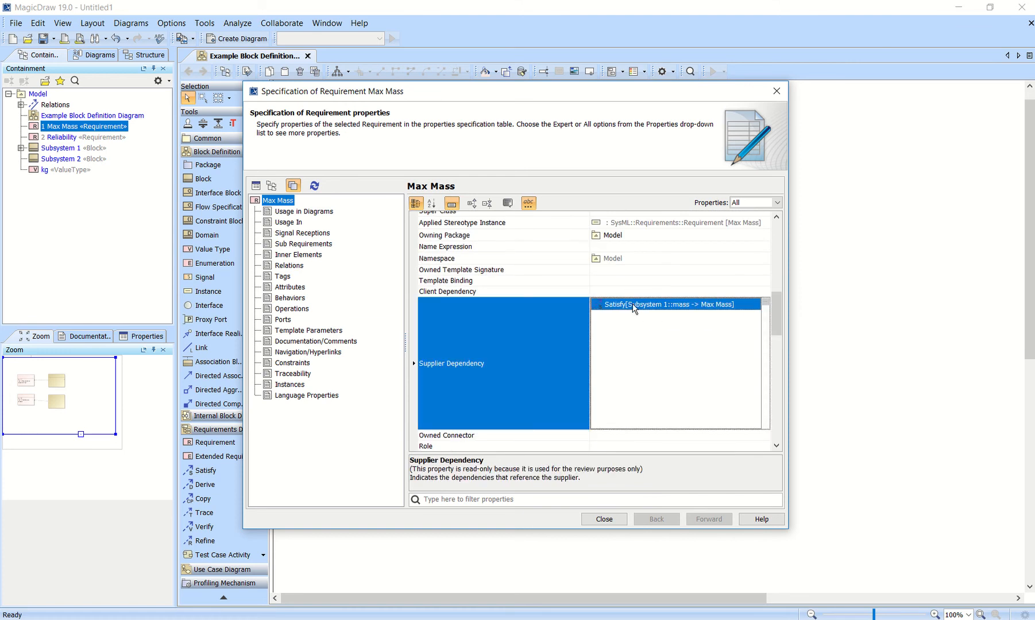
right_click(634, 309)
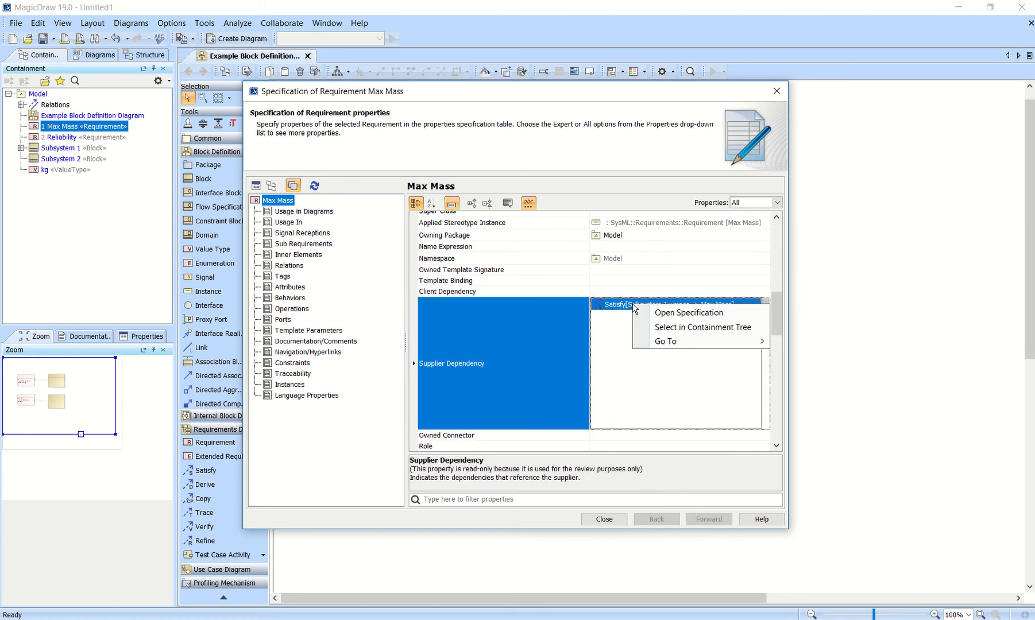
click(665, 313)
Review the Satisfy relation's properties, open the specification of its Client element, and close the specification window
scroll(555, 334, down, 3)
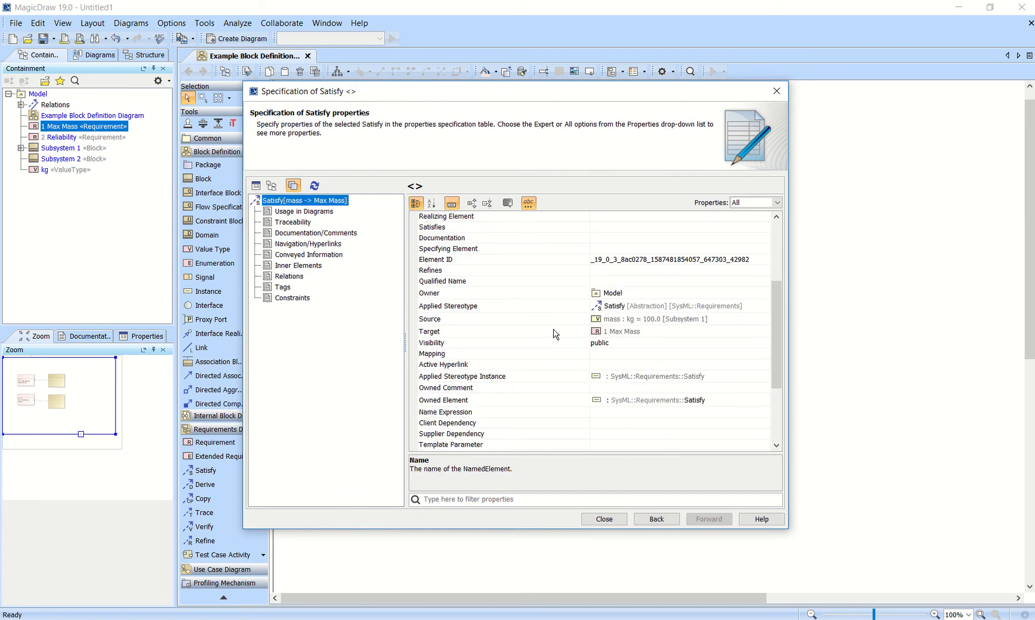
scroll(555, 335, down, 3)
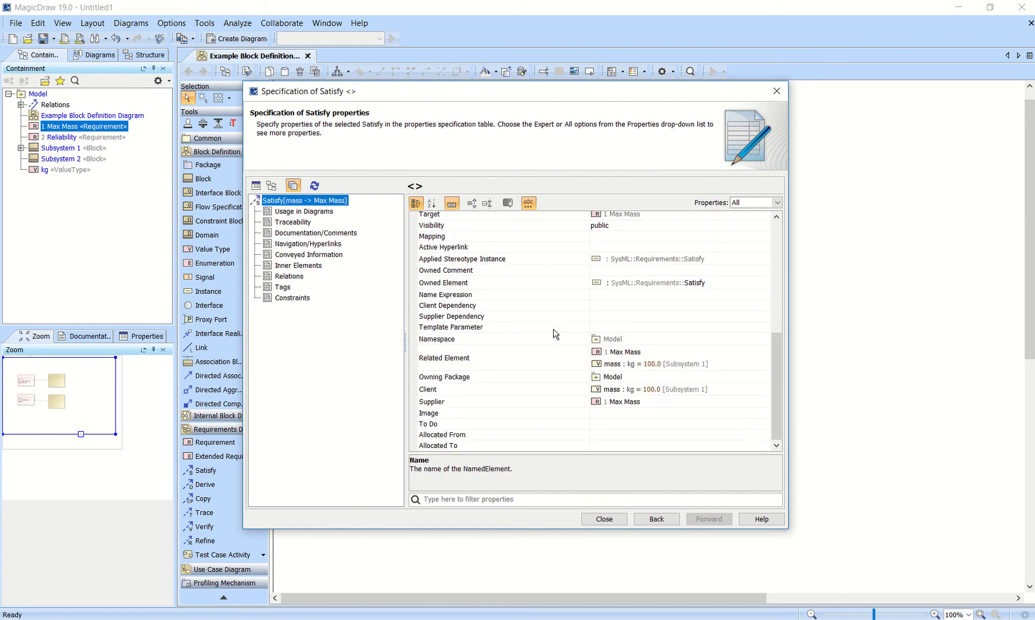
scroll(555, 334, up, 6)
scroll(555, 334, down, 6)
click(547, 389)
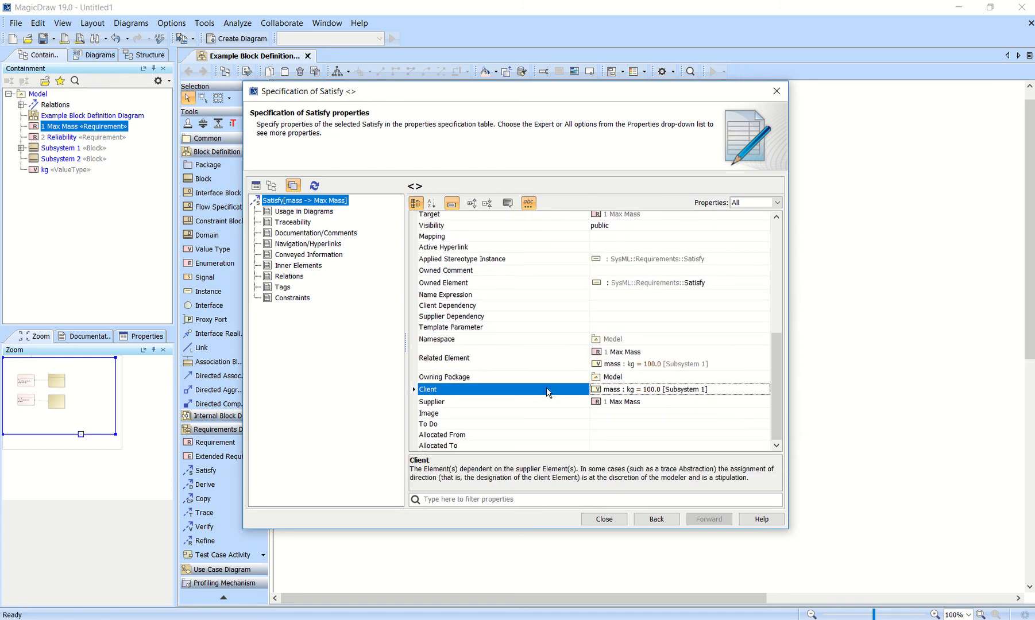
right_click(613, 393)
click(635, 396)
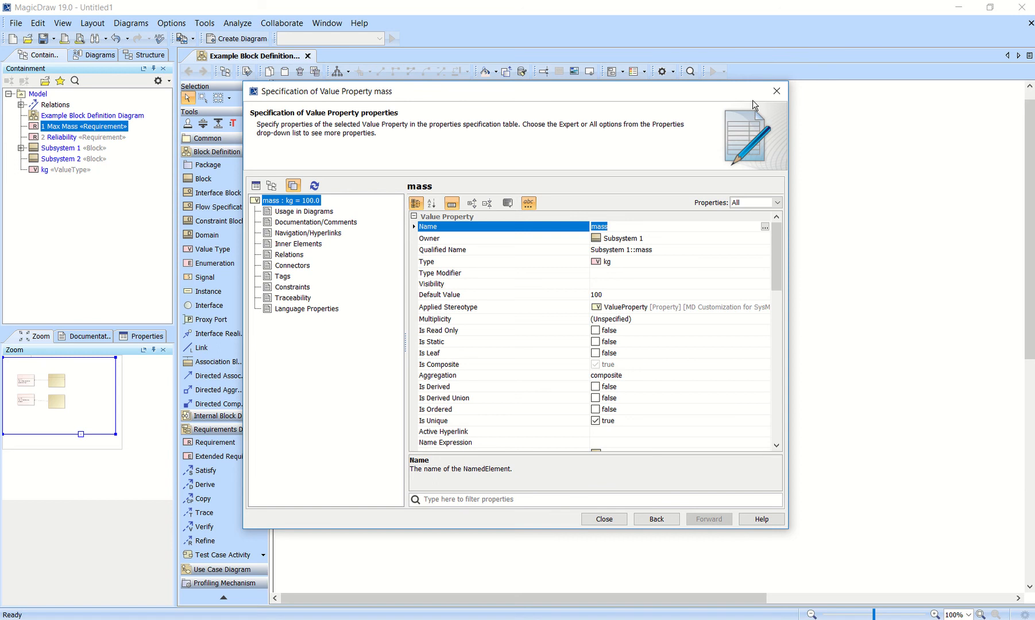
click(780, 94)
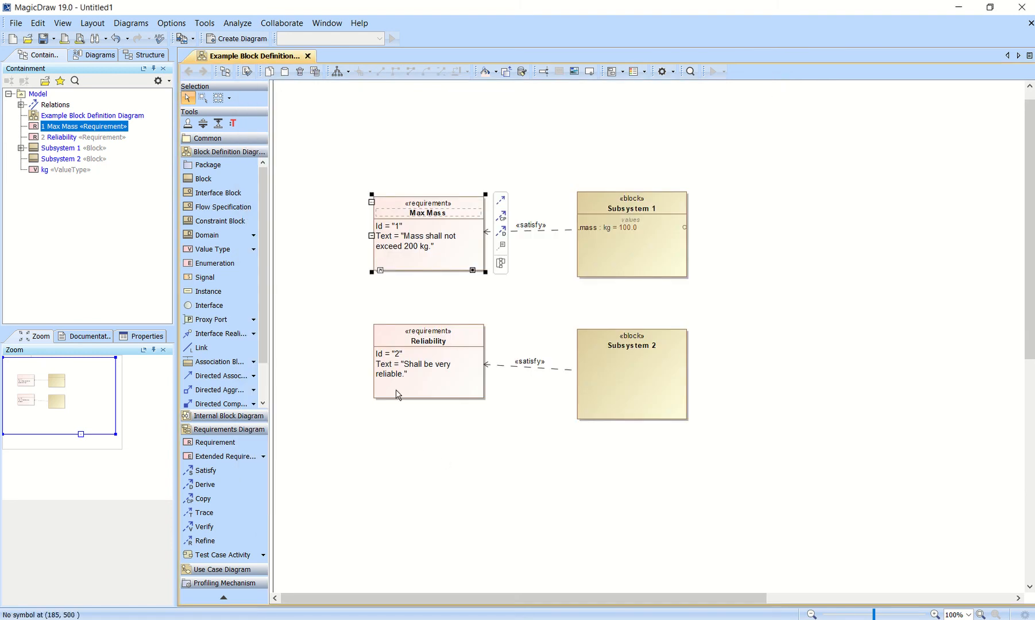
Open the Reliability requirement's specification and, from its Supplier Dependency property, open the specification of the Satisfy relation
click(443, 342)
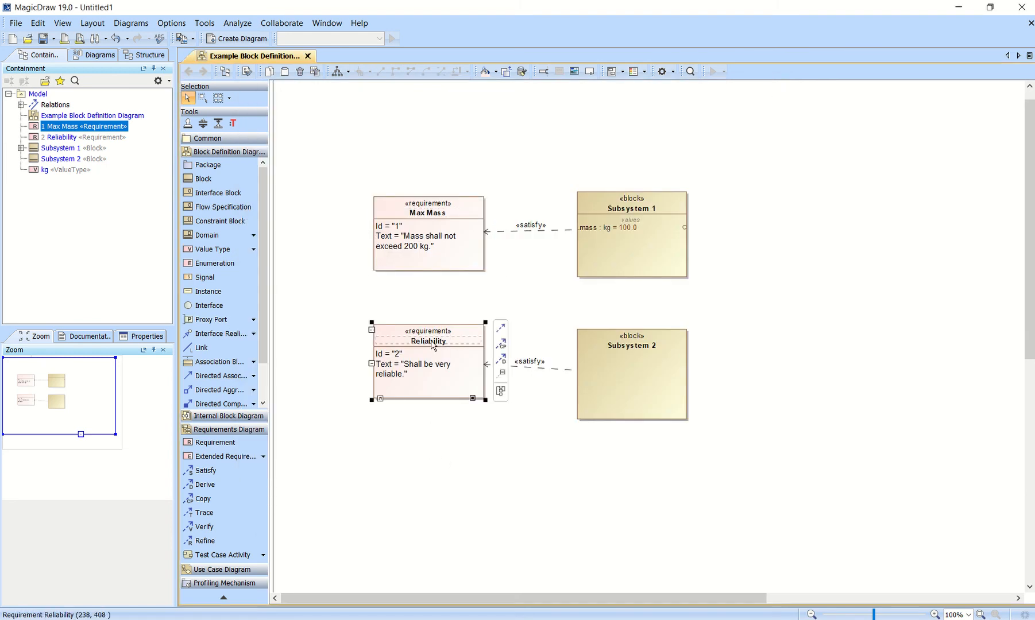
right_click(438, 343)
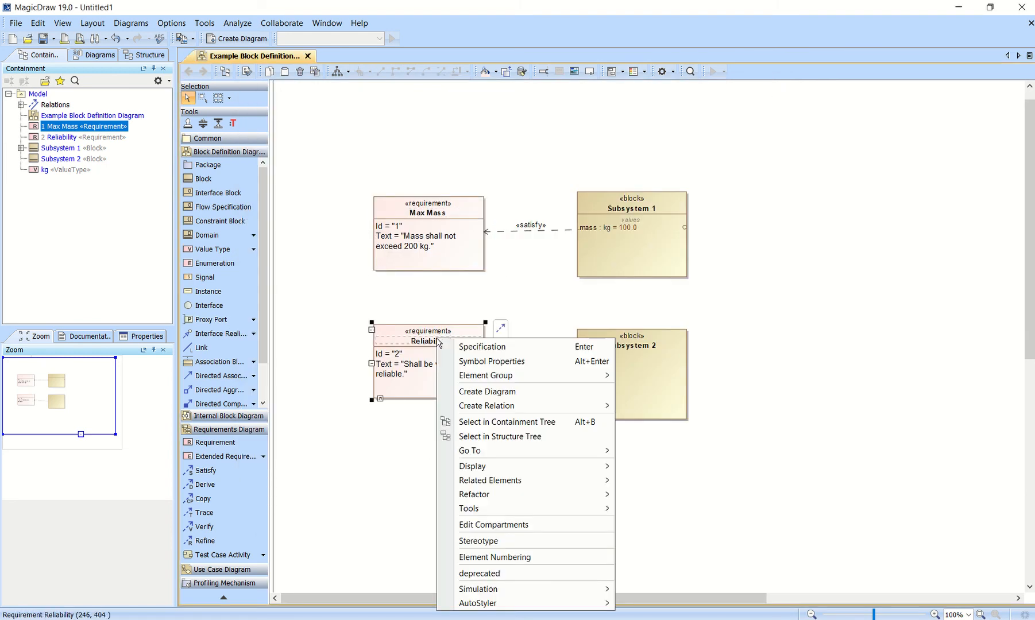
click(472, 347)
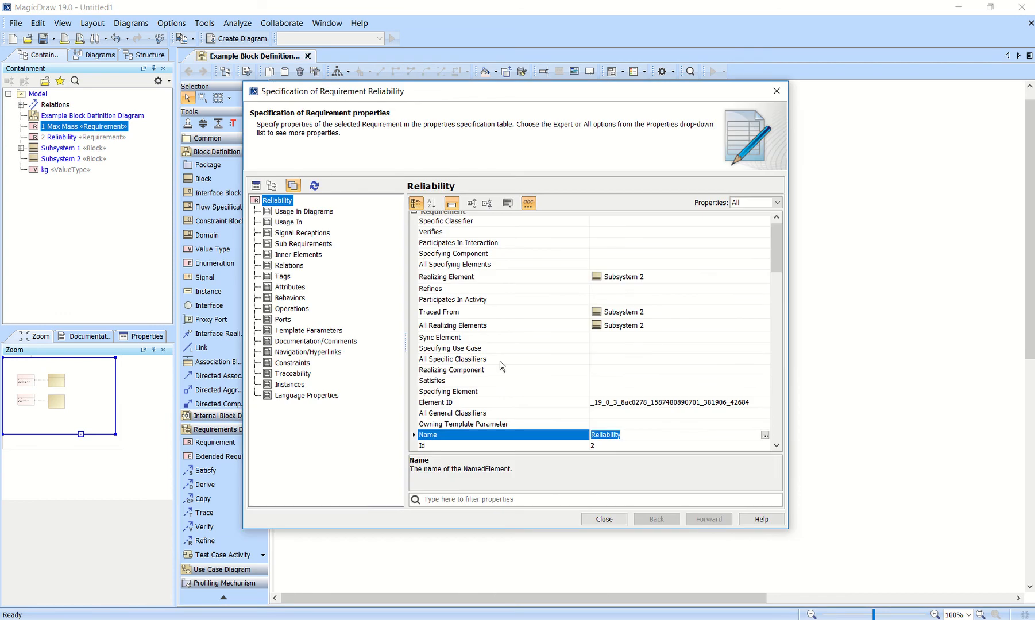
scroll(501, 366, down, 5)
click(513, 339)
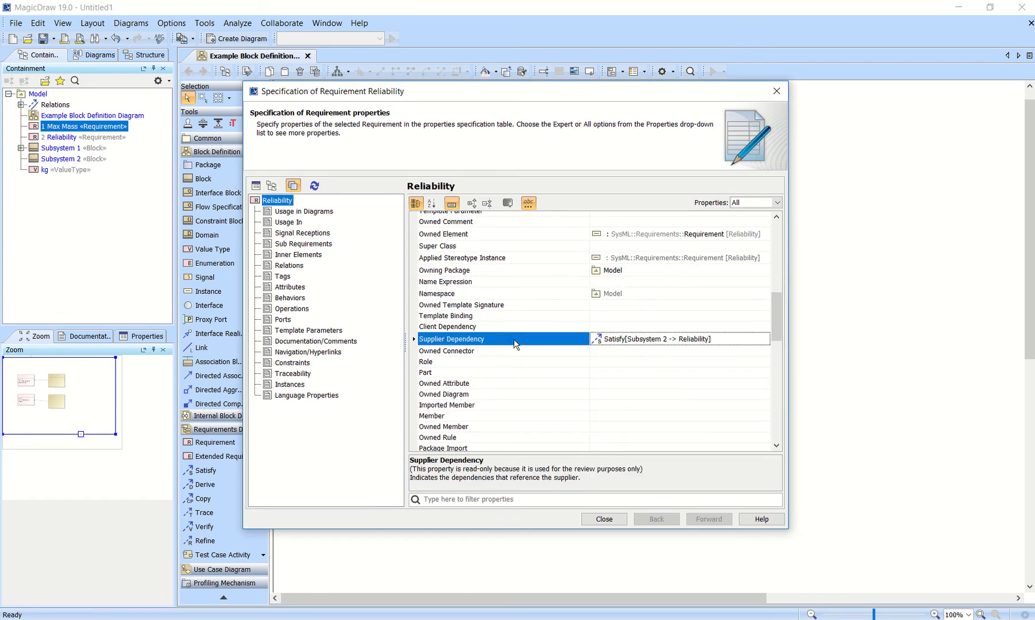
right_click(615, 341)
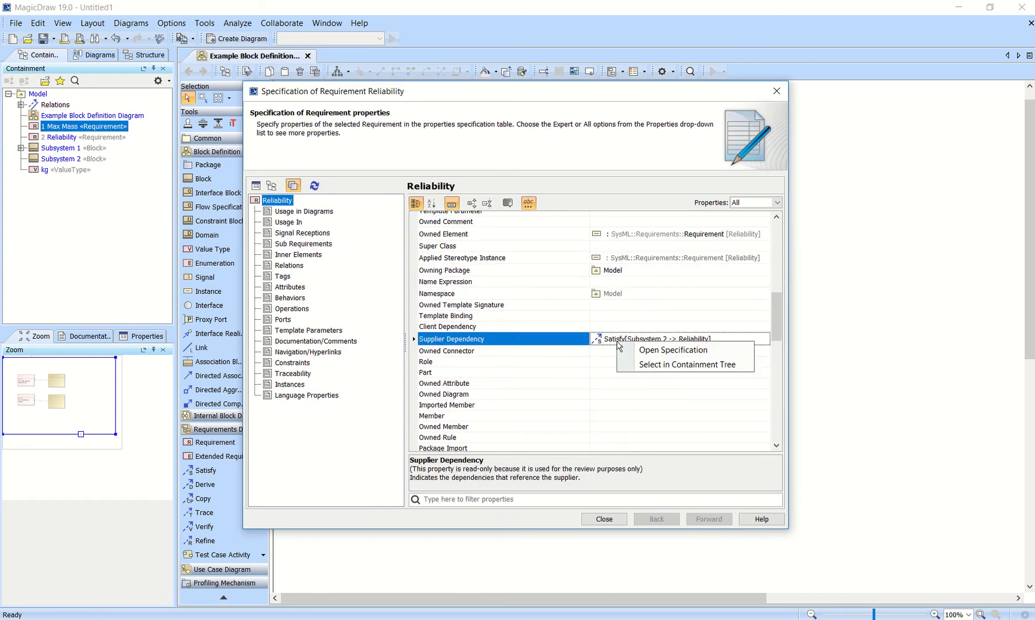
click(642, 351)
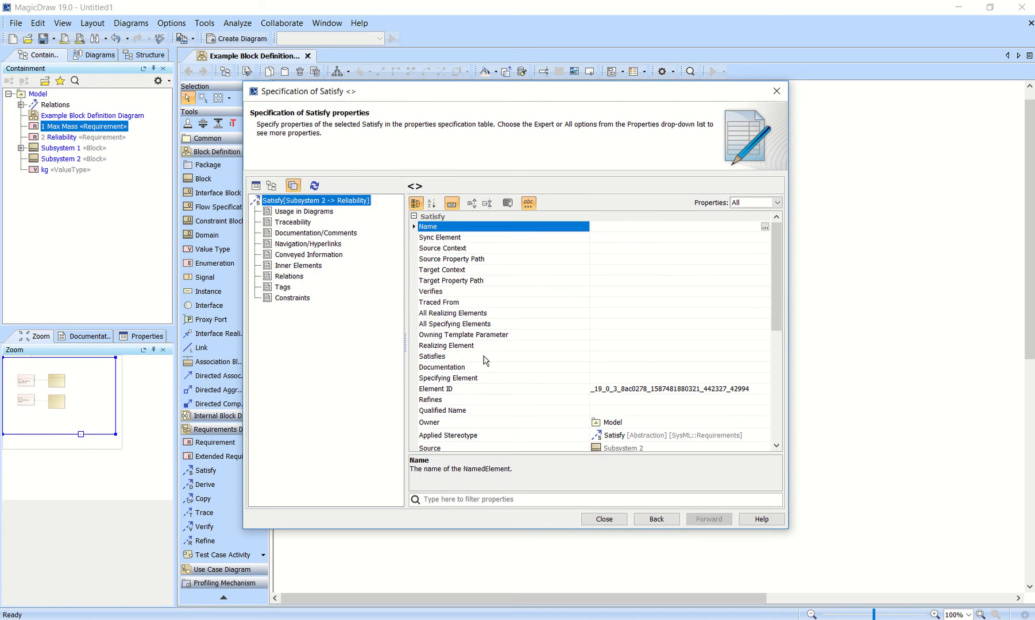
Inspect the Source property of Reliability's Satisfy relation and close the specification window
scroll(484, 361, down, 4)
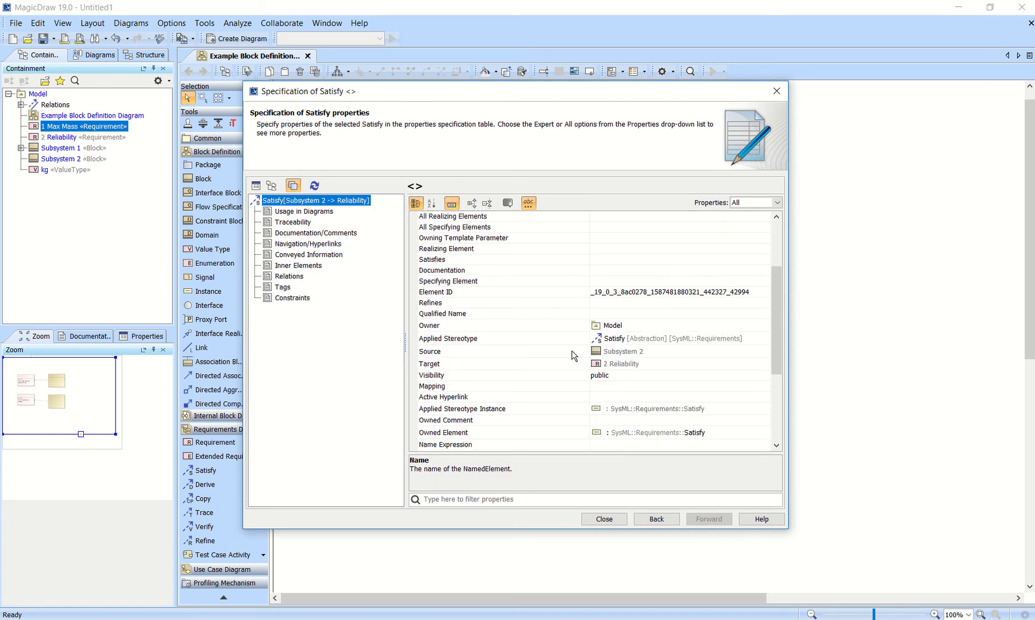
click(519, 353)
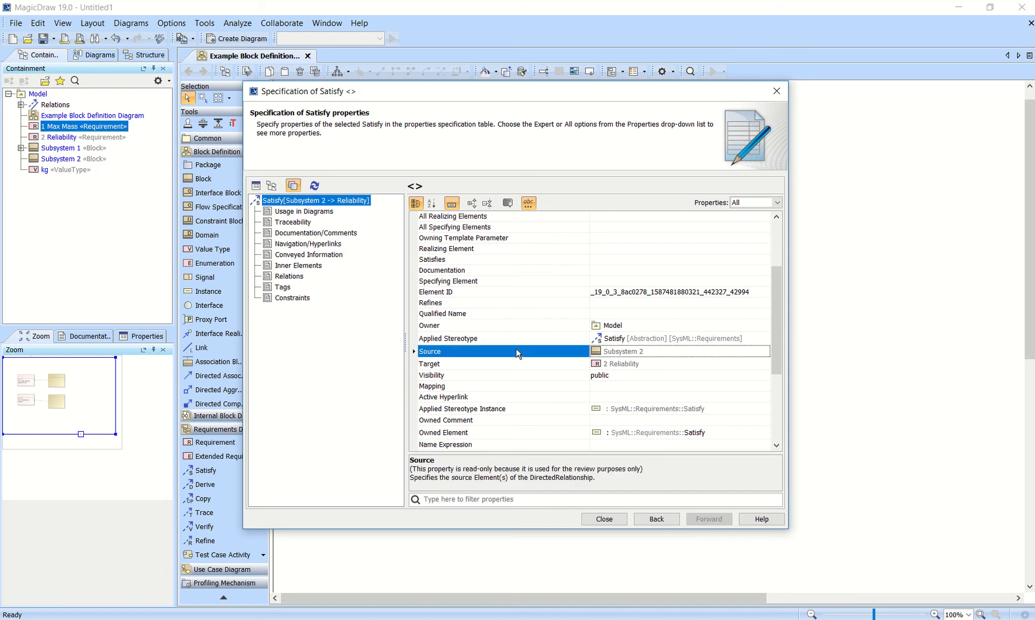
click(776, 90)
click(747, 247)
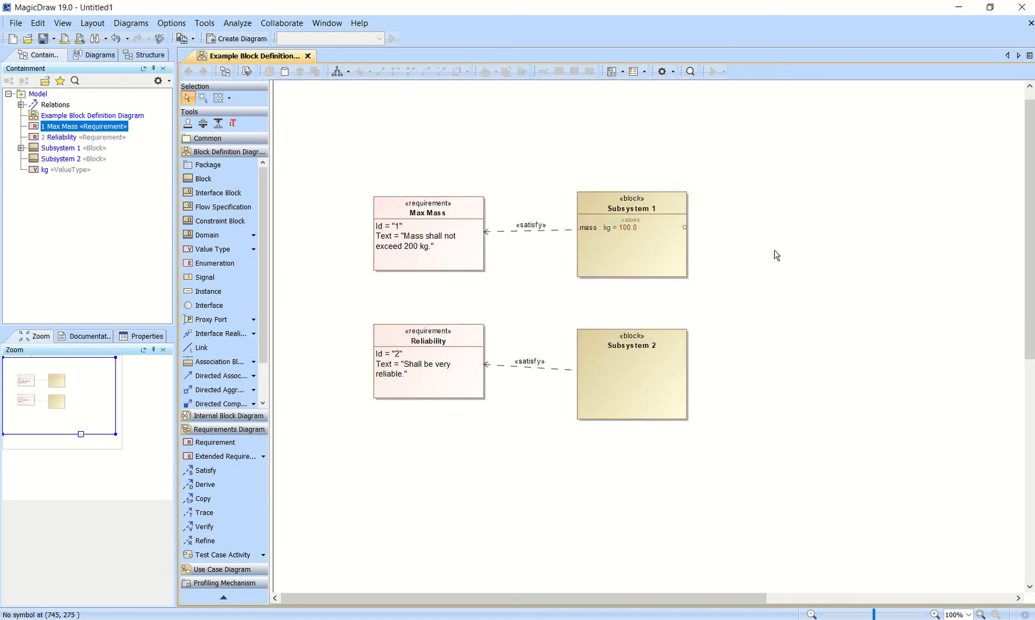
Create a Generic Table under the Model package and set its element type to Requirement
right_click(39, 95)
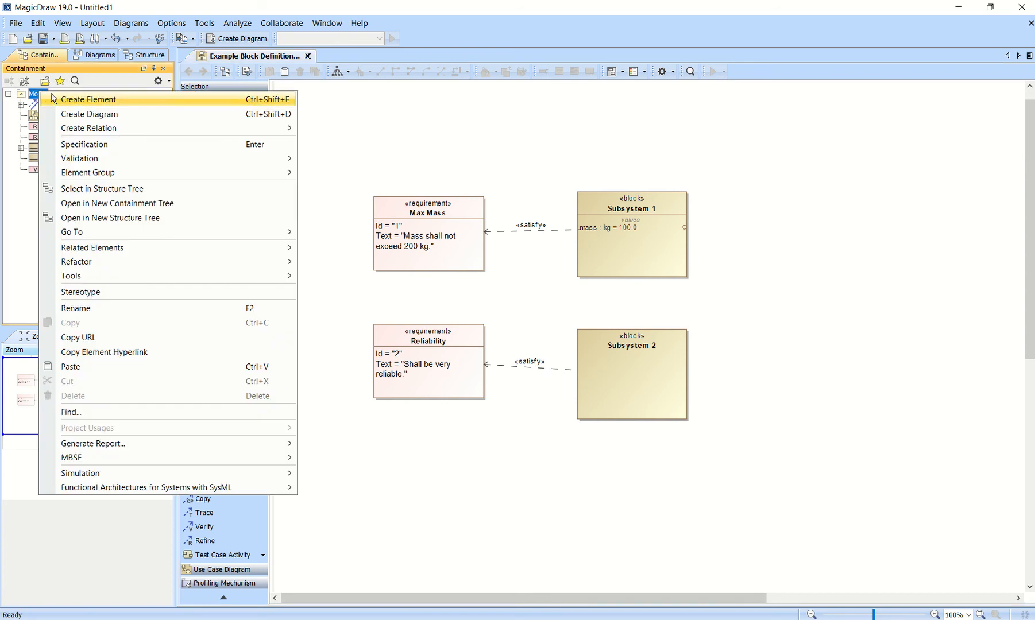
click(80, 114)
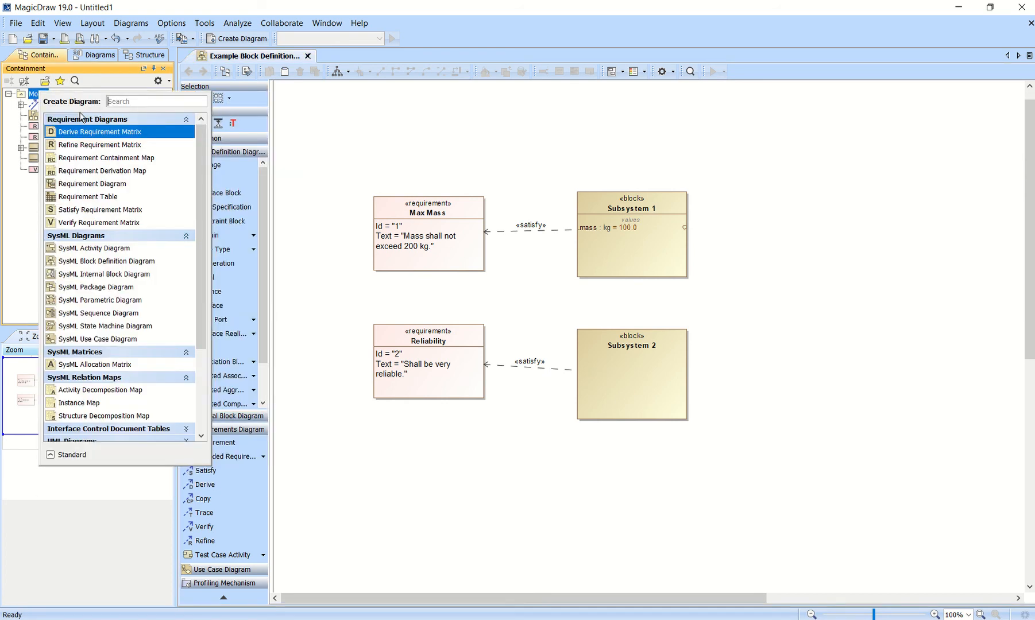
text(gen)
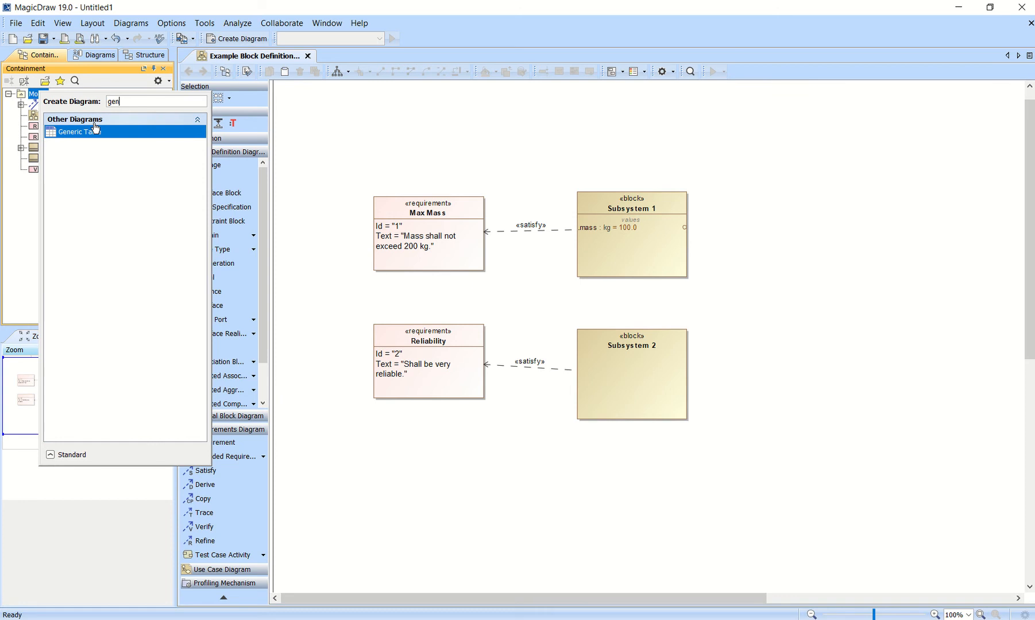
click(97, 129)
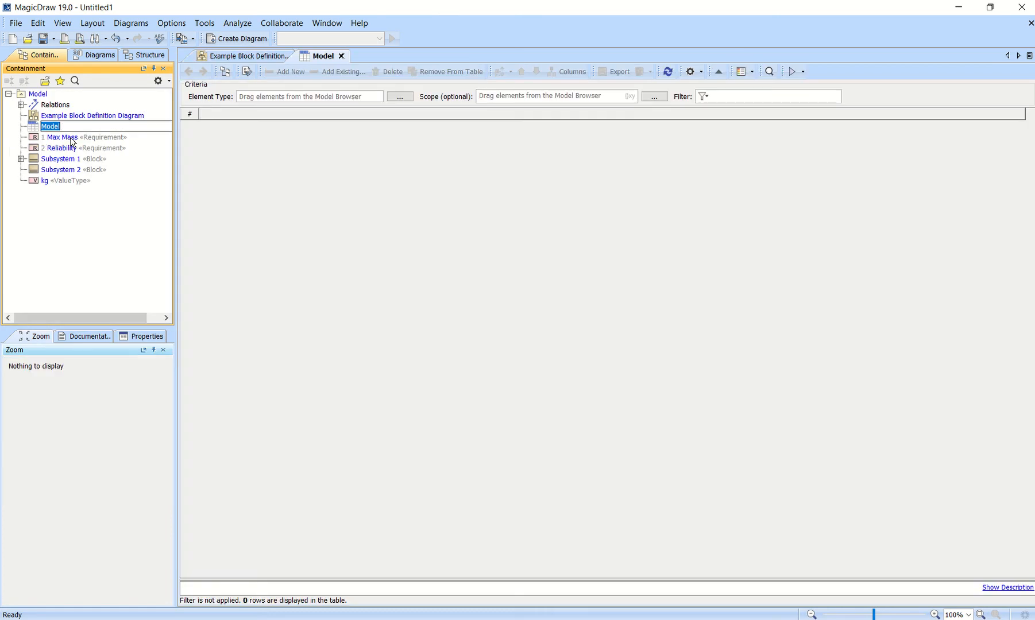
click(87, 149)
drag(87, 149, 252, 100)
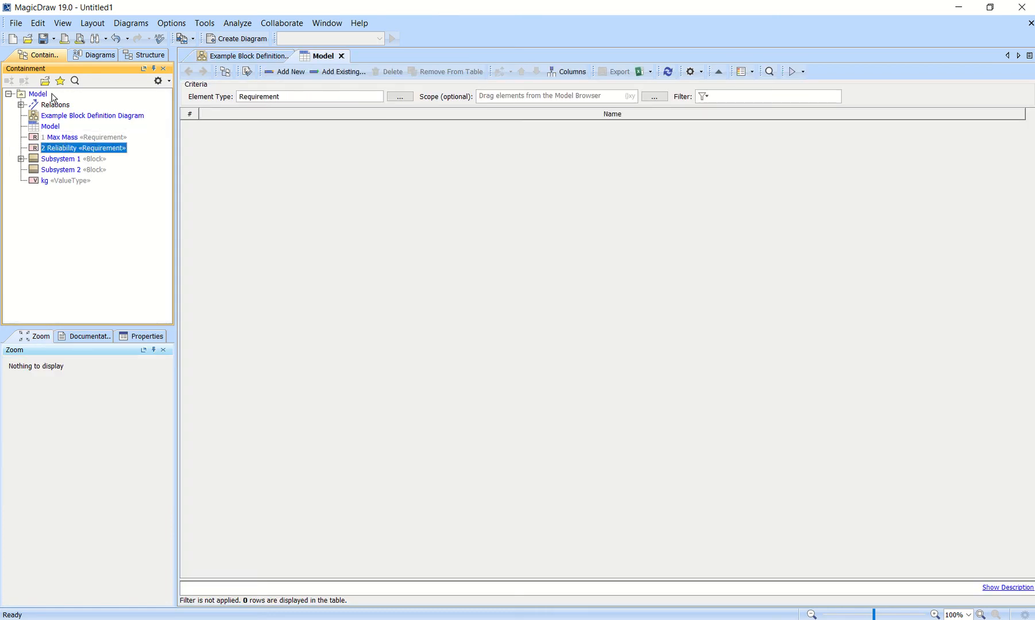
Set the requirements table's scope to the Model package and narrow the Name column
drag(39, 94, 508, 97)
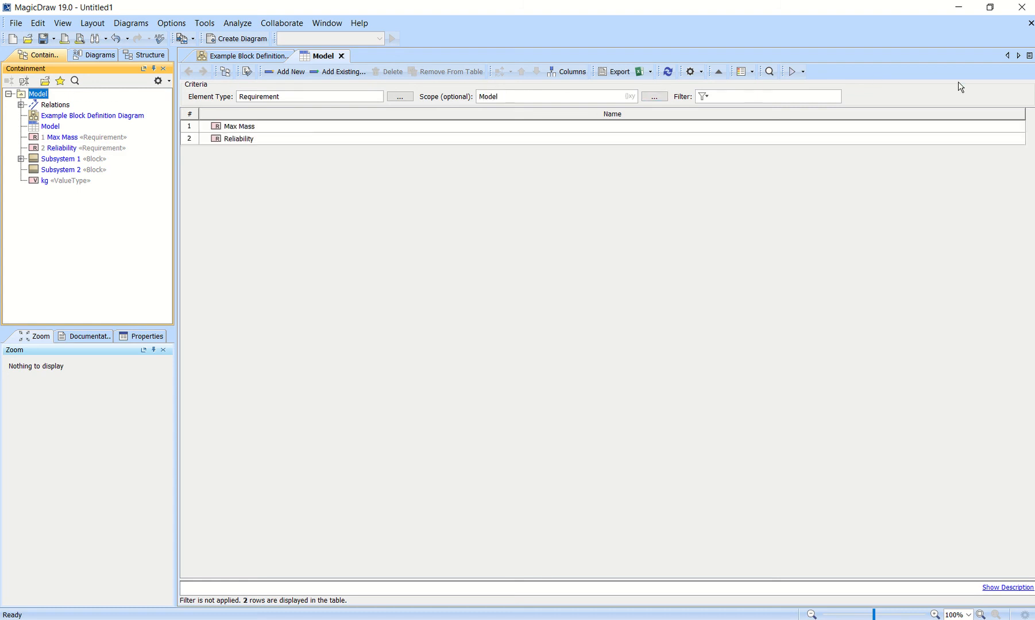
drag(1024, 114, 291, 126)
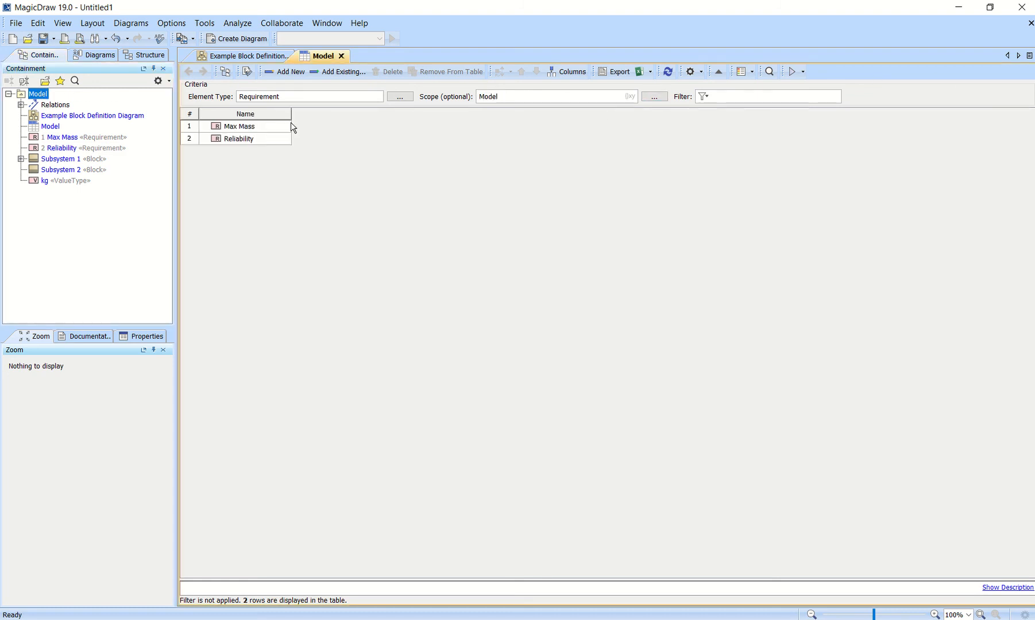
Start a new derived property column with a Metachain Navigation whose first link is Requirement [Class] with the property Supplier Dependency
click(575, 78)
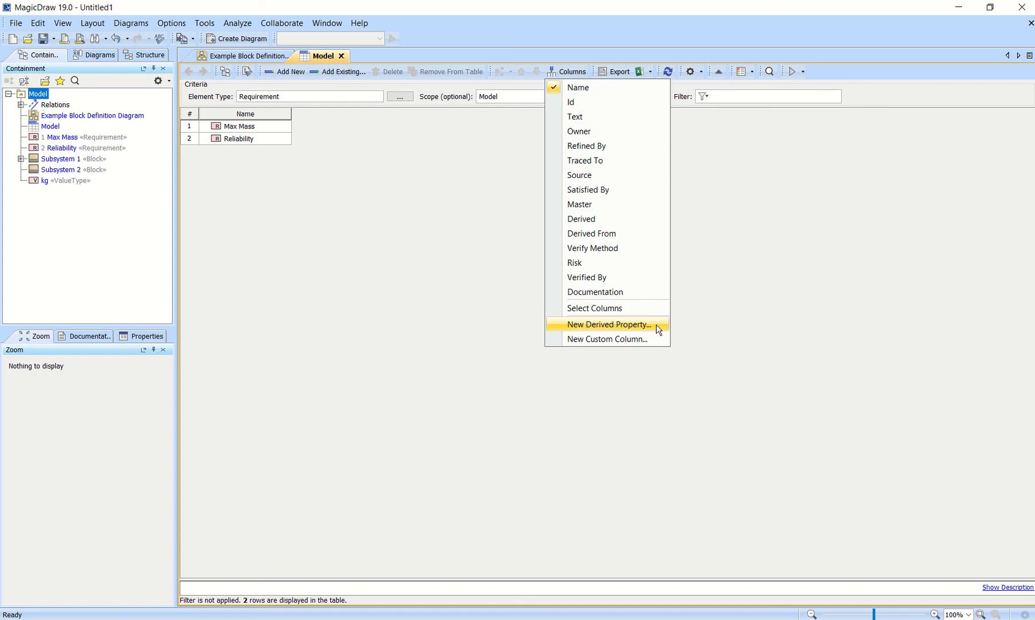
click(626, 324)
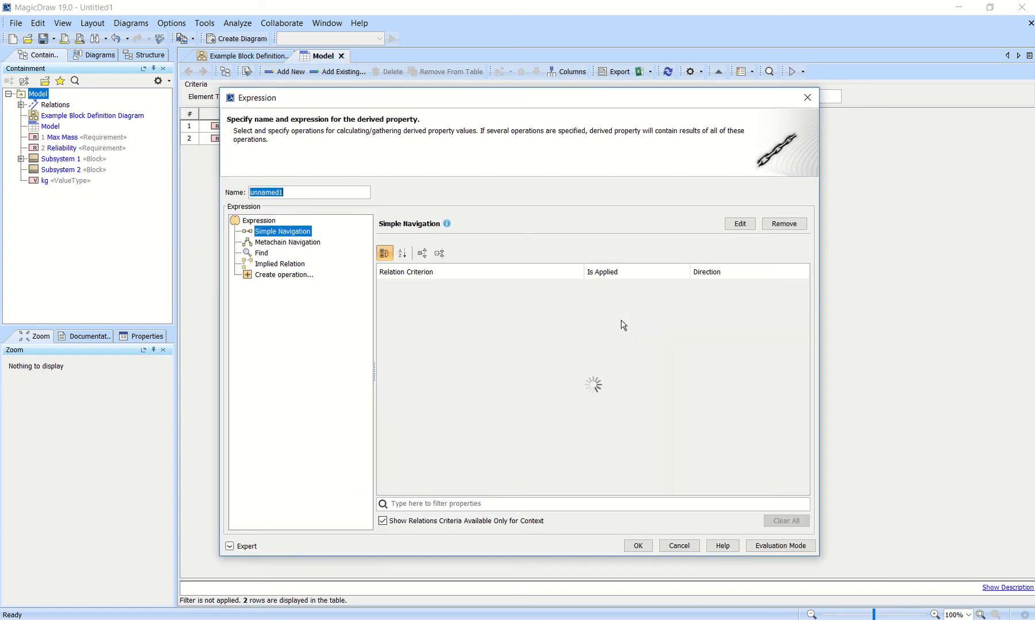
drag(500, 100, 573, 59)
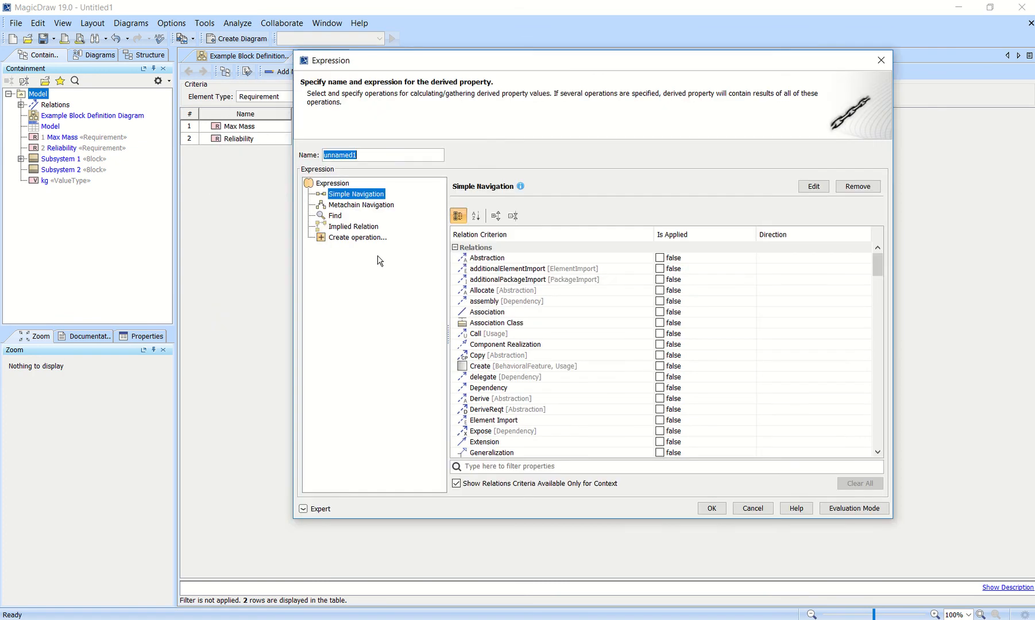
click(377, 210)
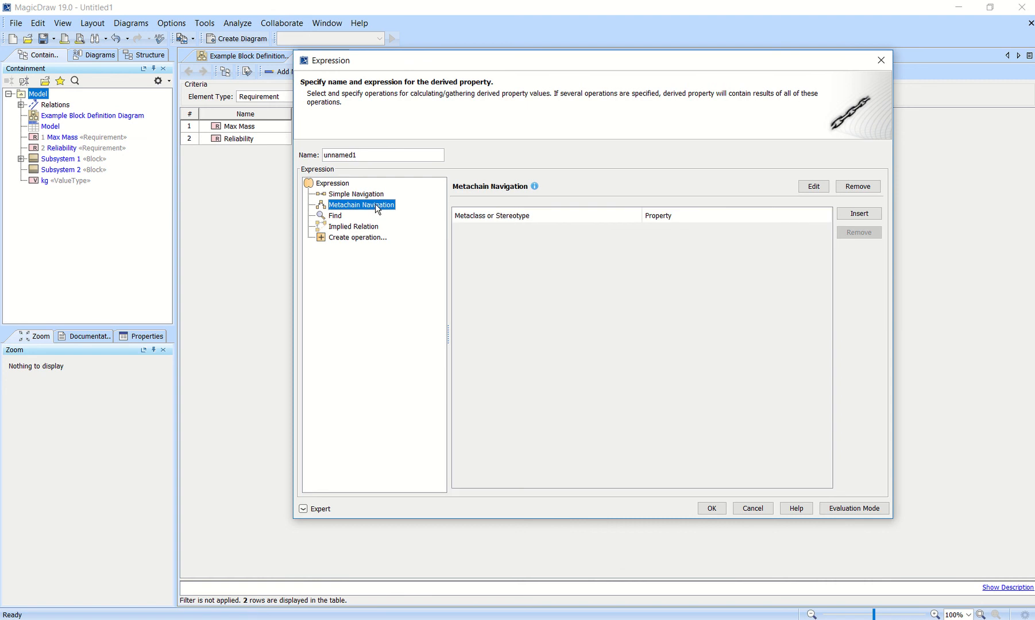
click(853, 213)
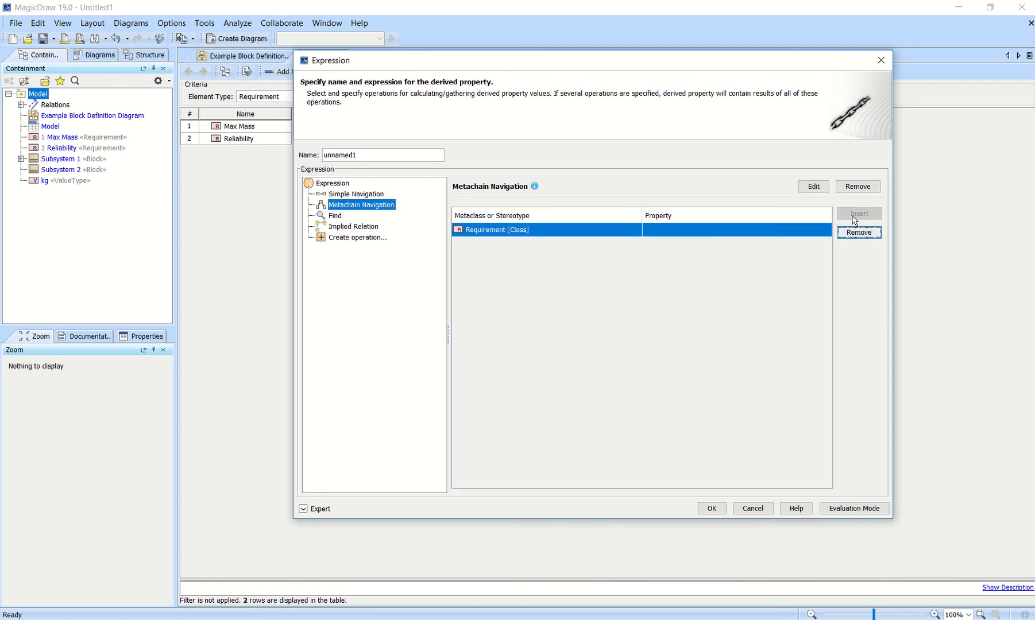
click(725, 228)
click(721, 230)
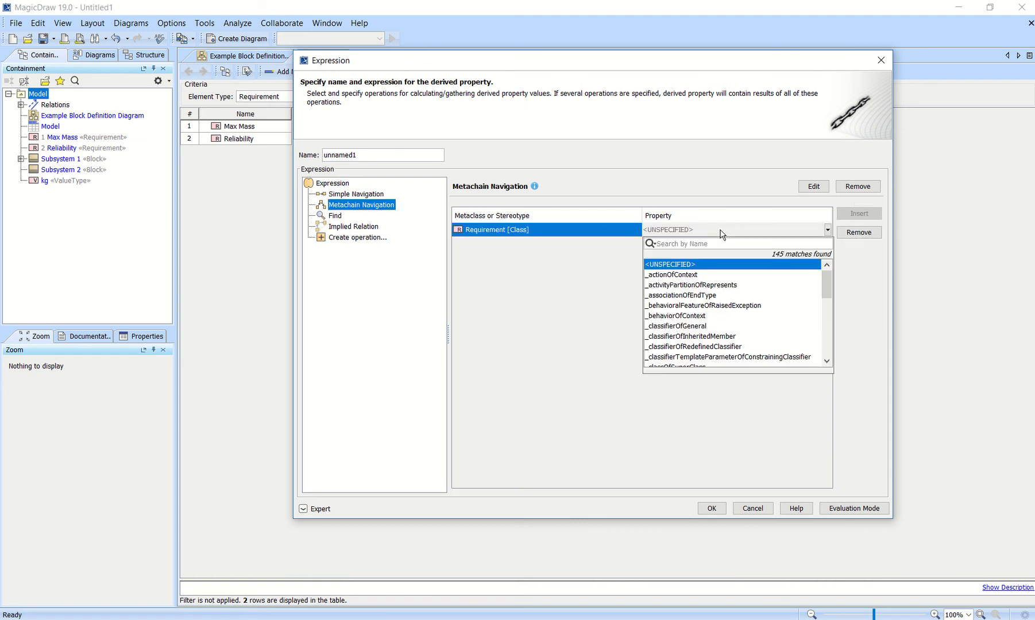
text(supp)
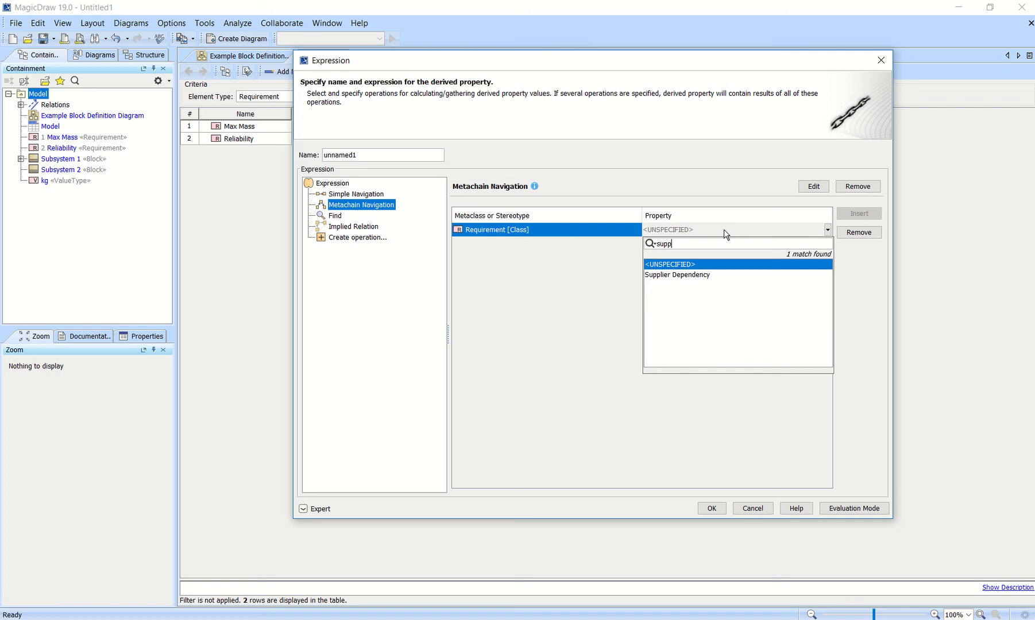
click(723, 276)
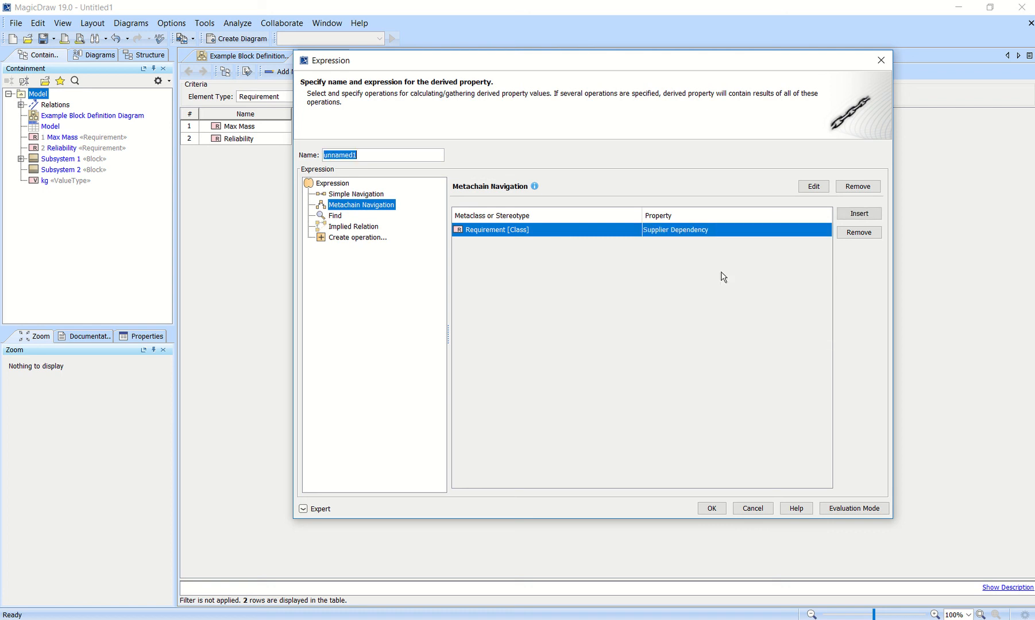
Add a second link to the metachain and set its stereotype to Satisfy [Abstraction]
click(877, 214)
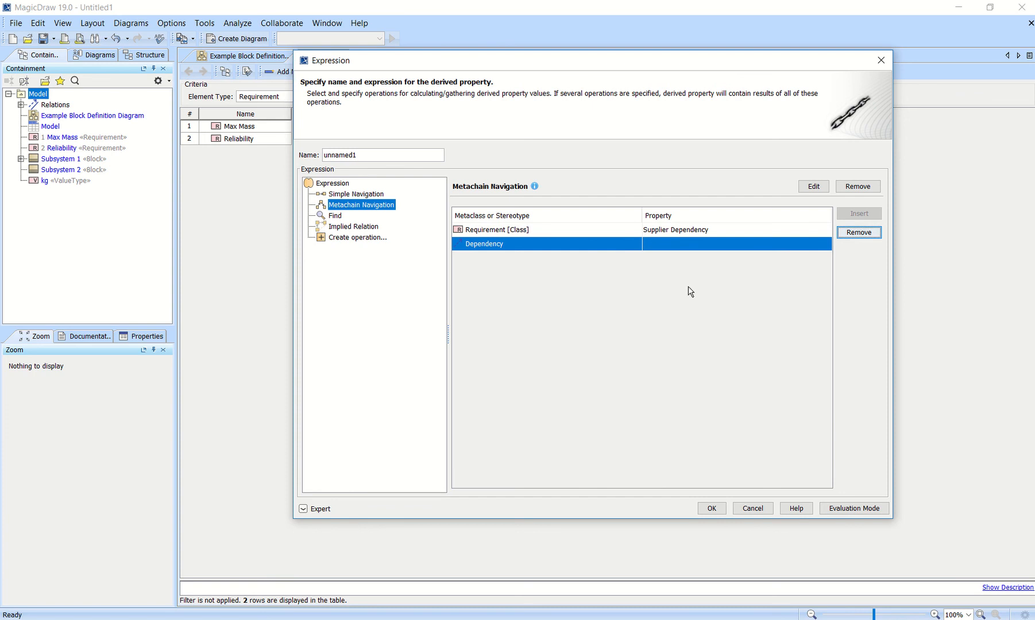
click(543, 243)
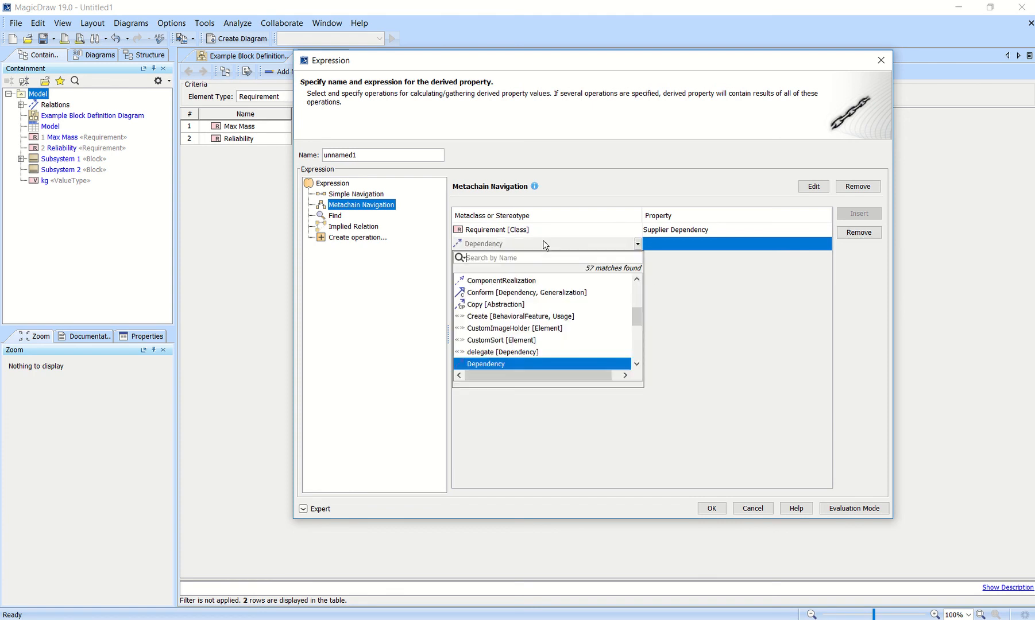
text(sat)
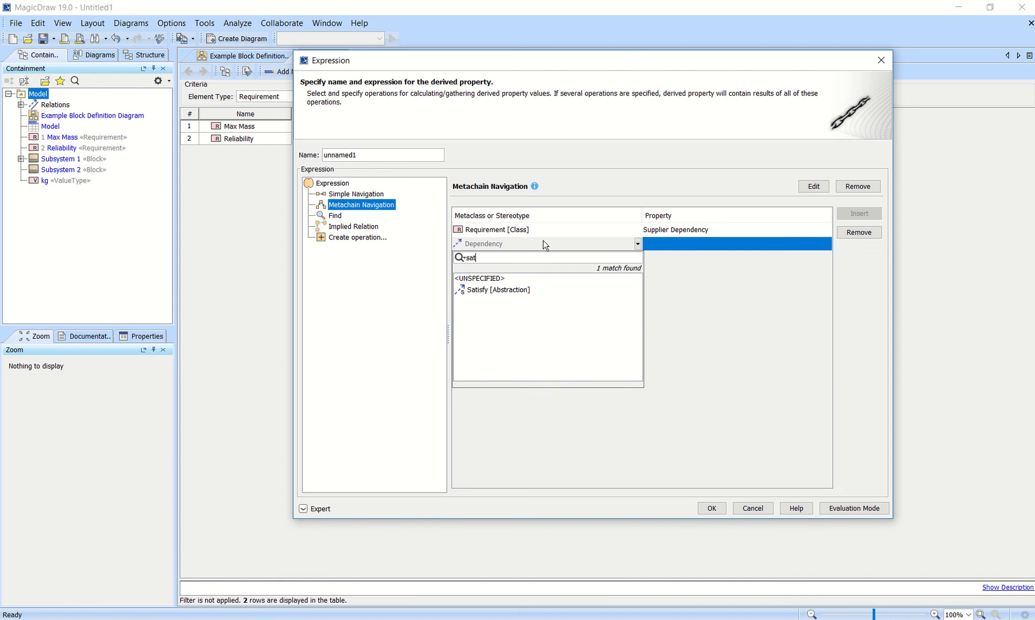
click(527, 289)
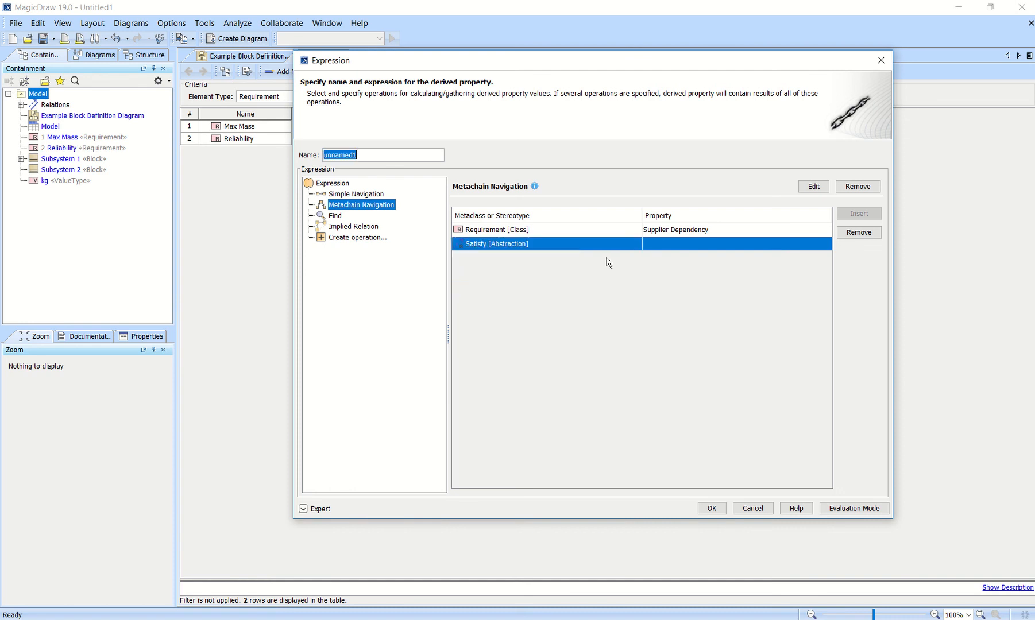
Set the property of the Satisfy link to Client
click(679, 243)
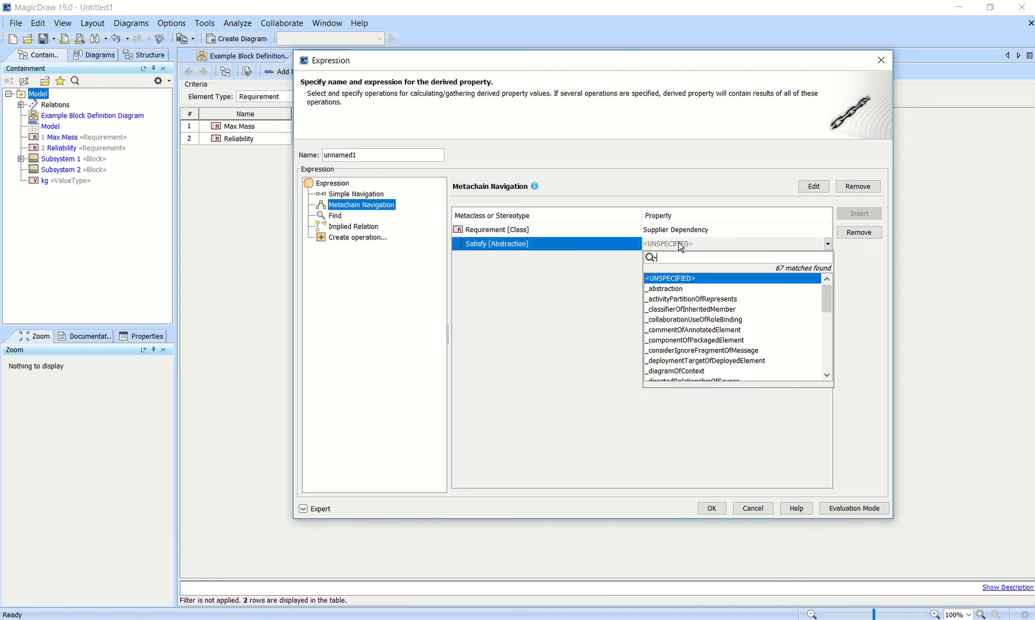
text(clien)
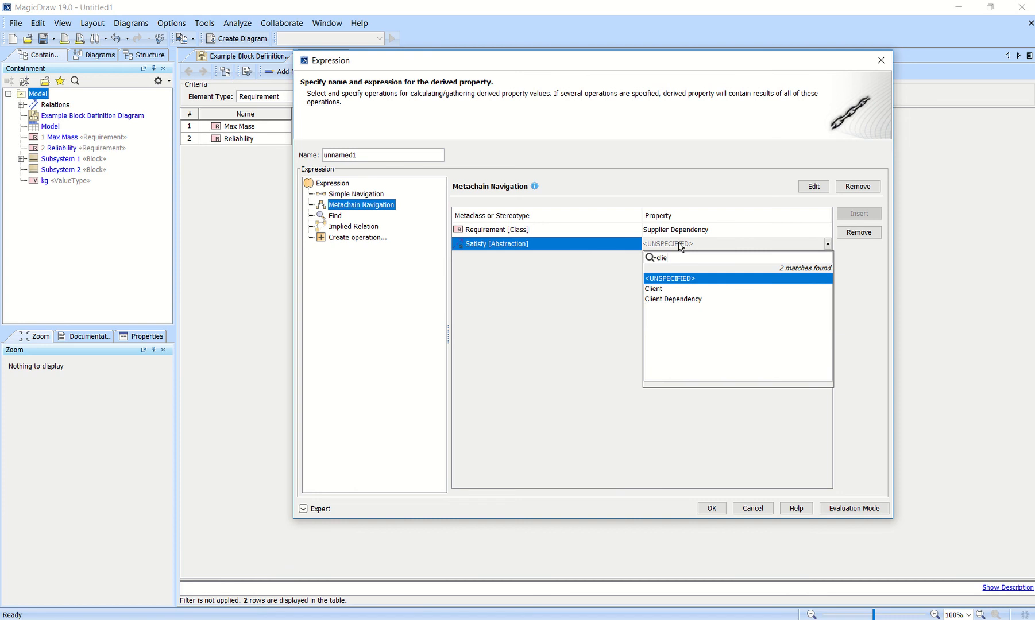
click(684, 289)
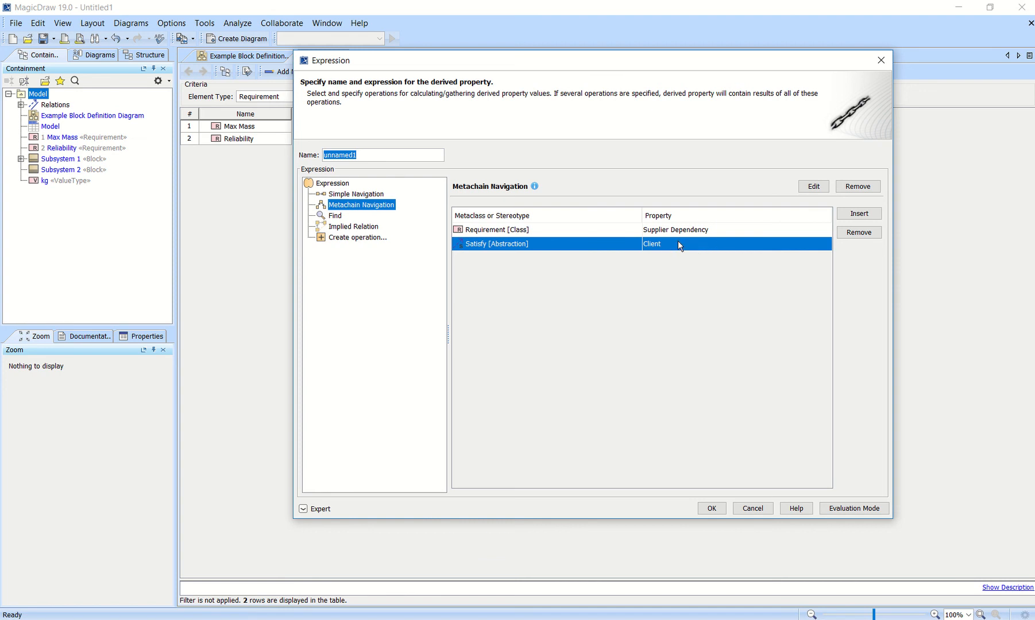
Set the property of the Satisfy link in the metachain to Source
click(694, 240)
text(s)
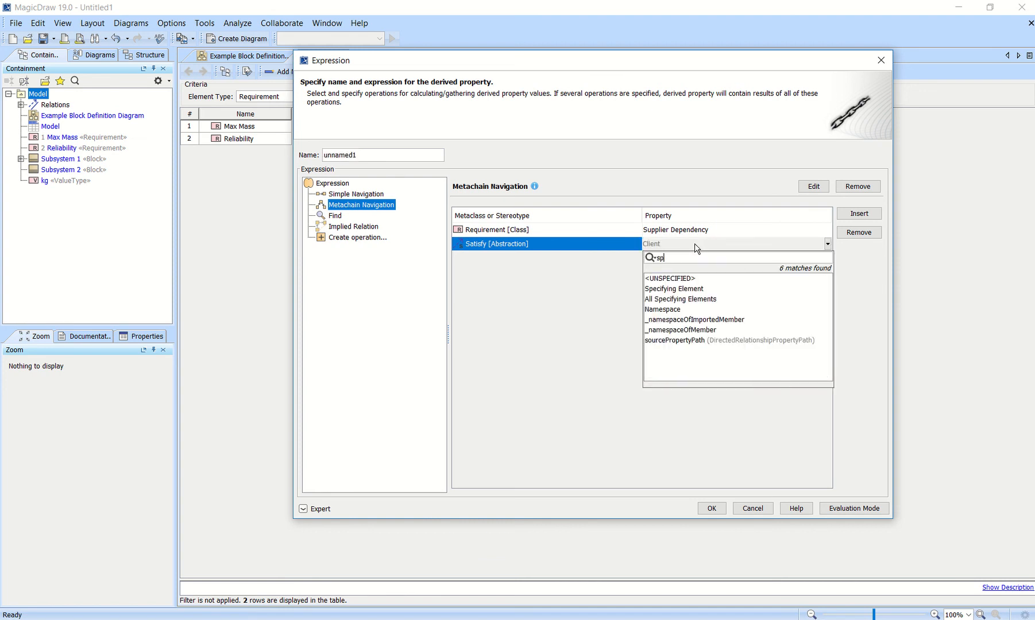
text(our)
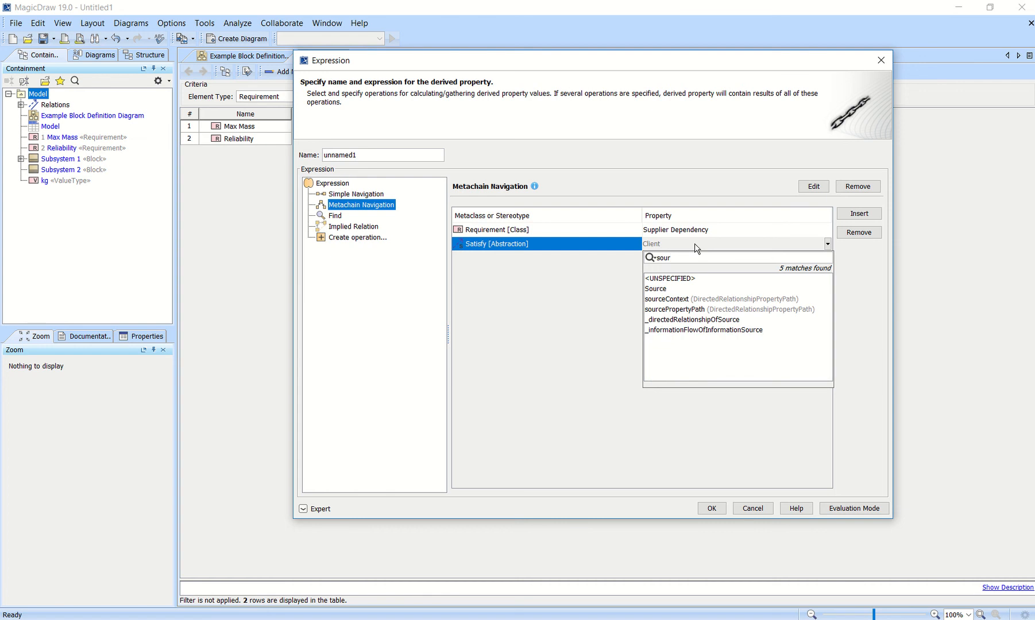
click(686, 289)
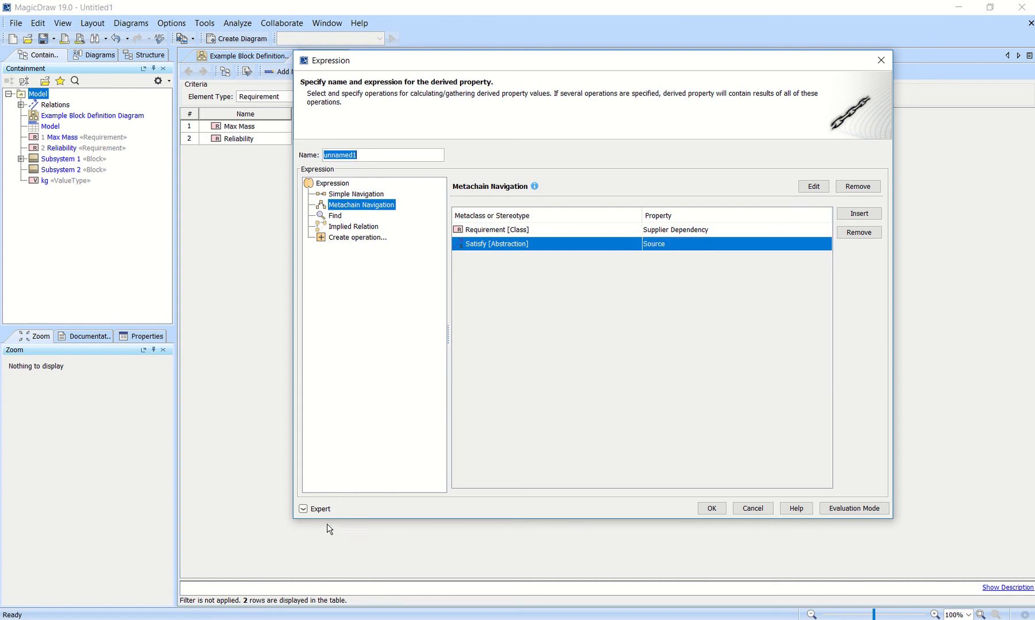
Show the expert options, set the derived property's type to Class, and confirm the expression to add the column
click(322, 509)
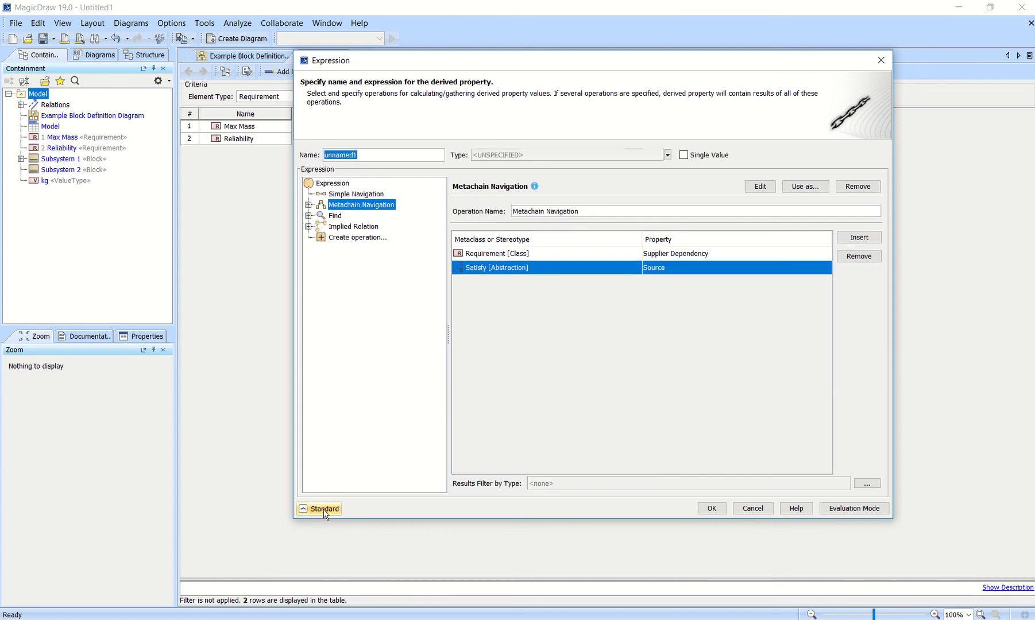
click(666, 155)
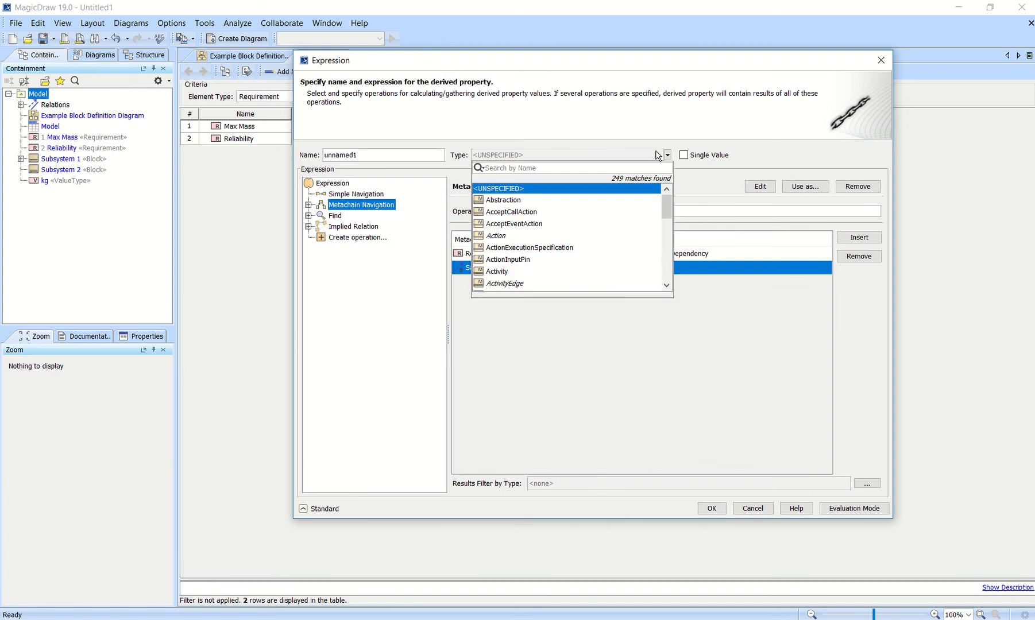
text(clas)
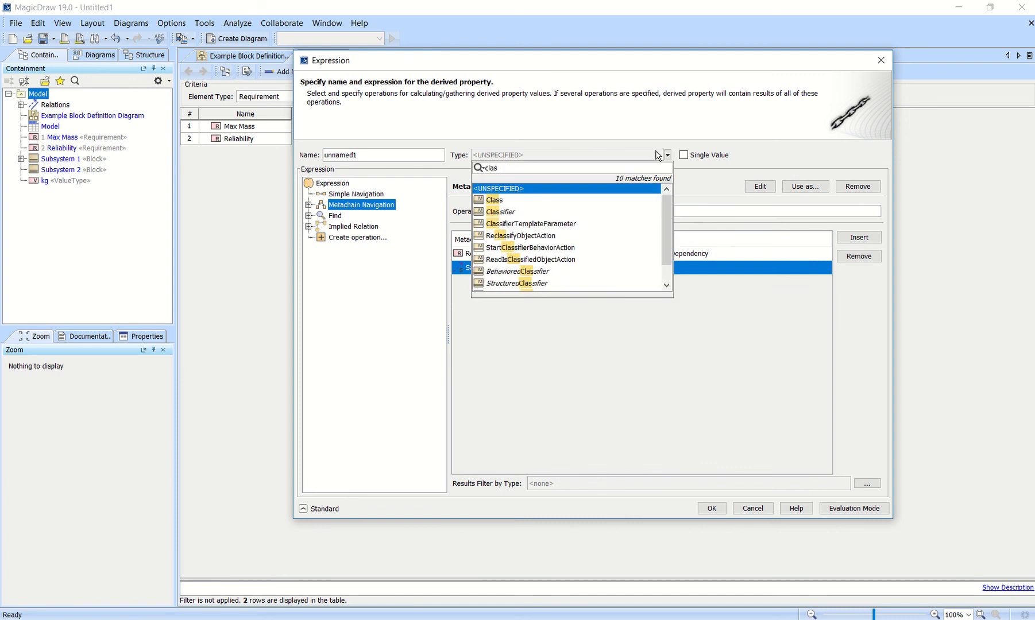
click(513, 199)
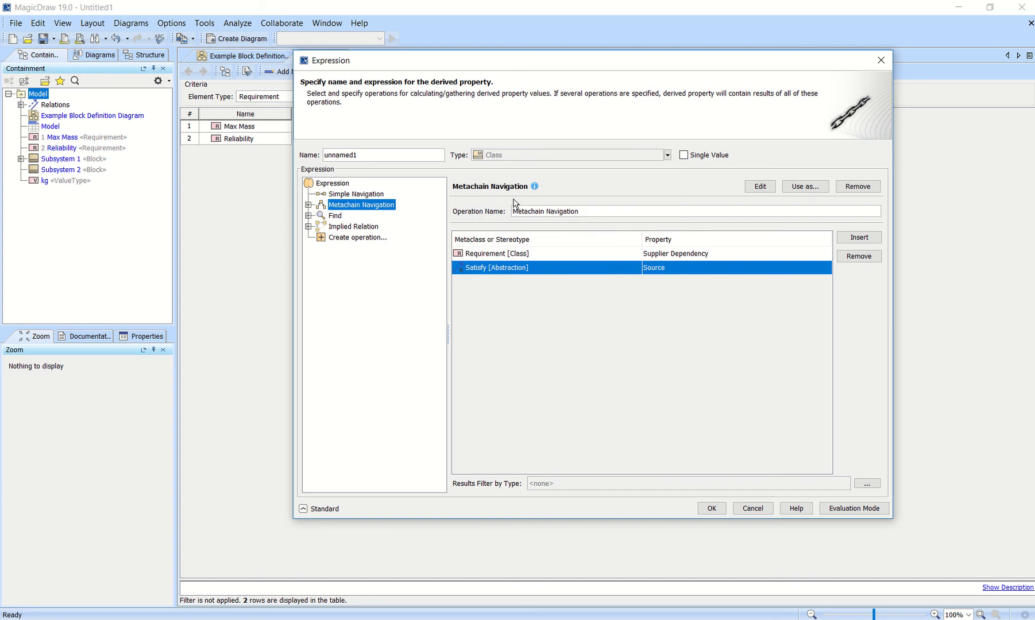
click(722, 511)
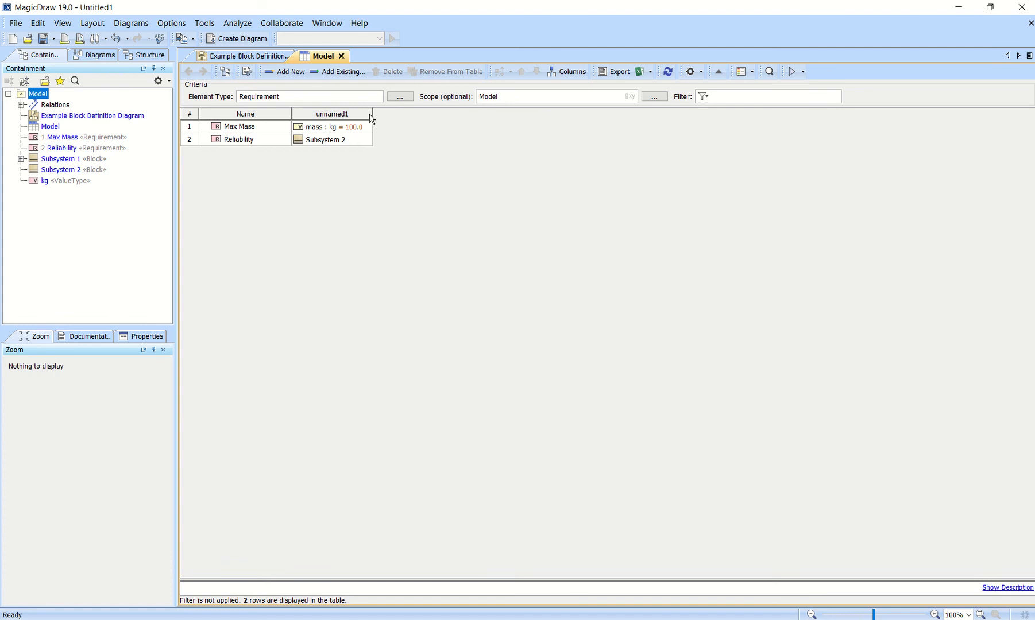
Widen the derived property column and inspect its cells for Max Mass and Reliability
drag(372, 113, 422, 114)
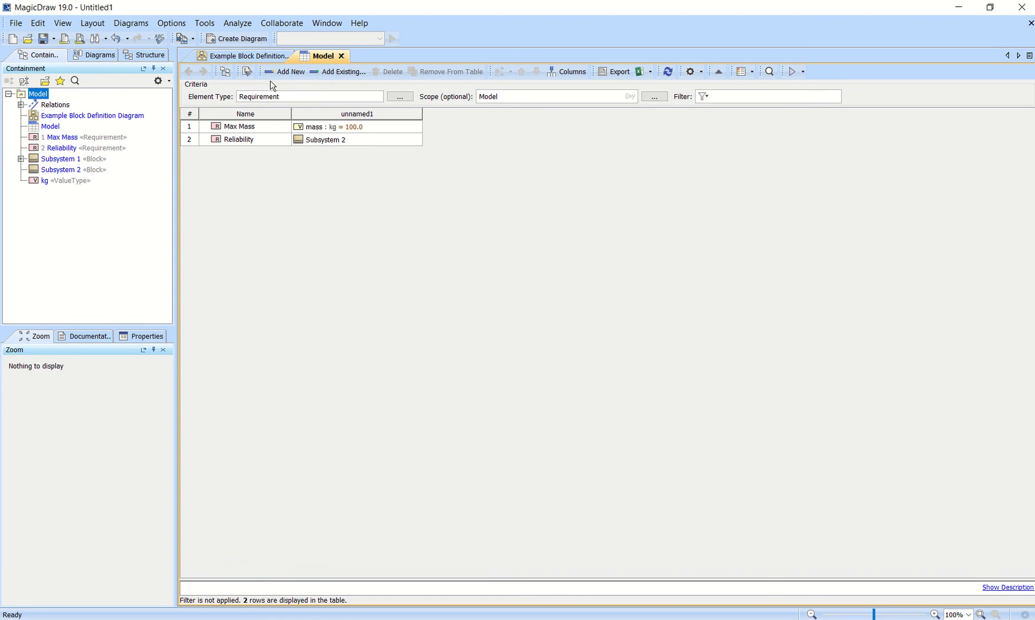
click(338, 127)
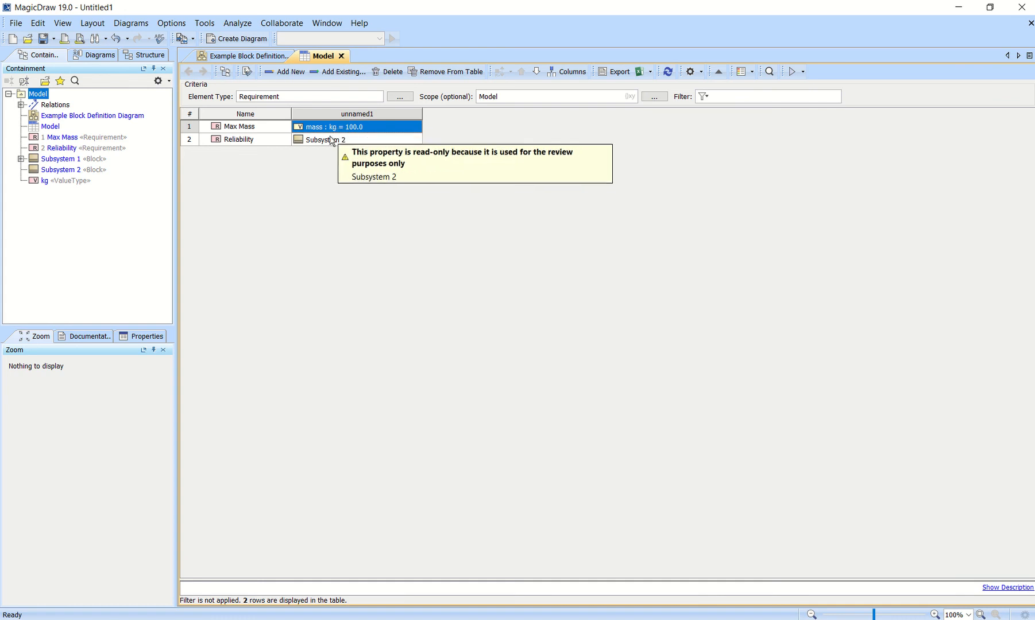
click(331, 140)
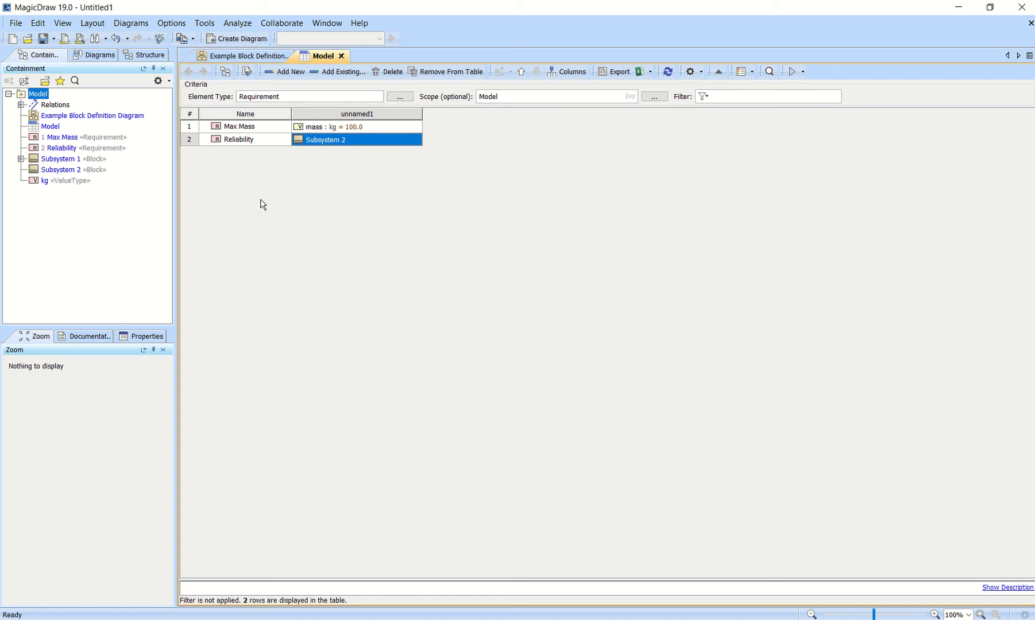
Reopen the derived property's expression and add a third metachain link with the stereotype ValueProperty [Property]
right_click(383, 119)
click(438, 186)
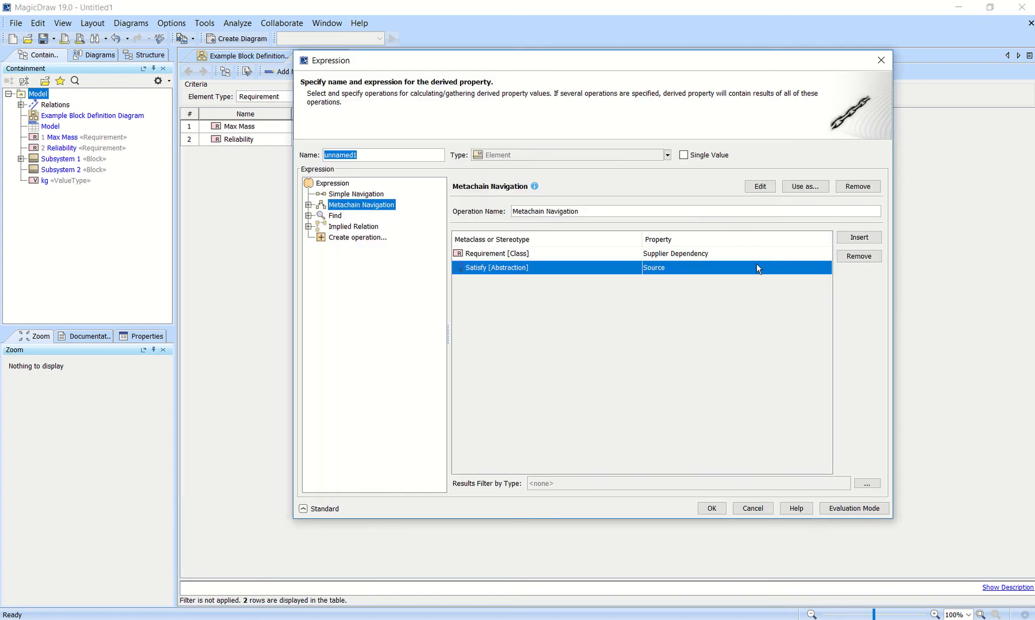
click(858, 237)
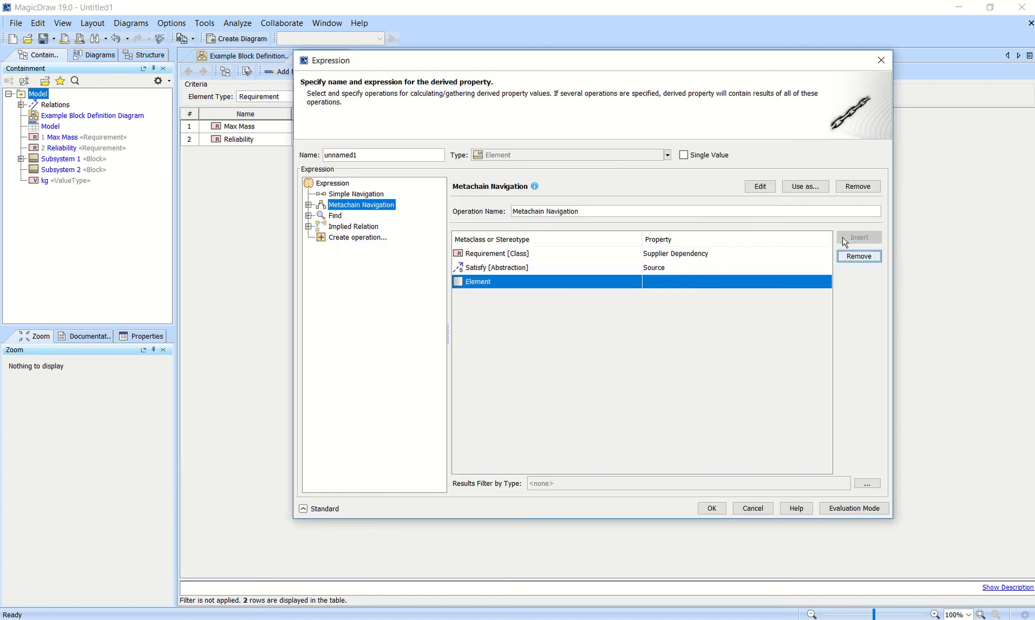
click(598, 282)
click(598, 283)
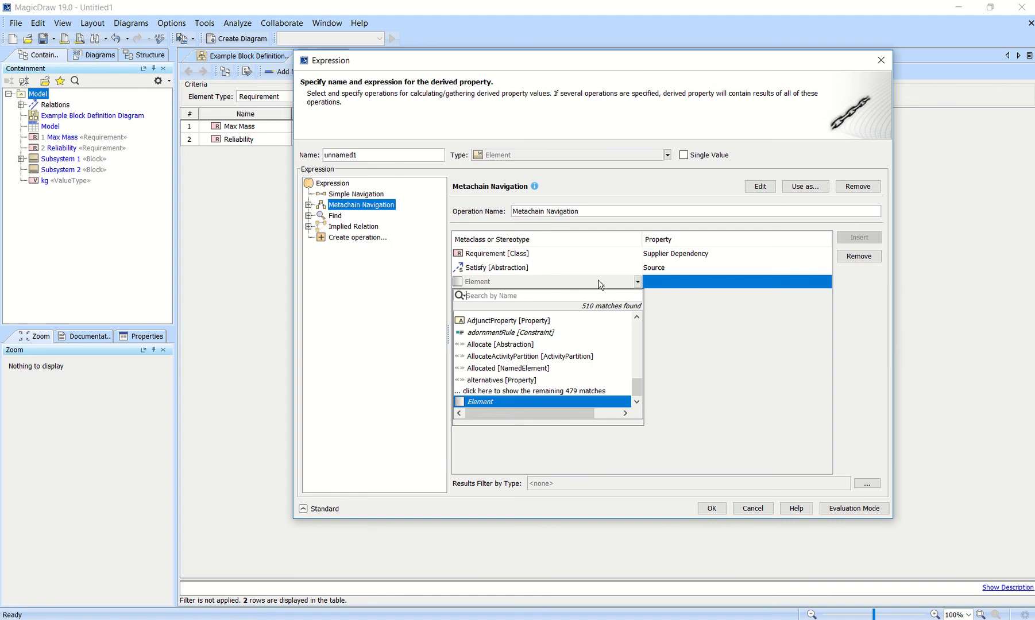
text(val)
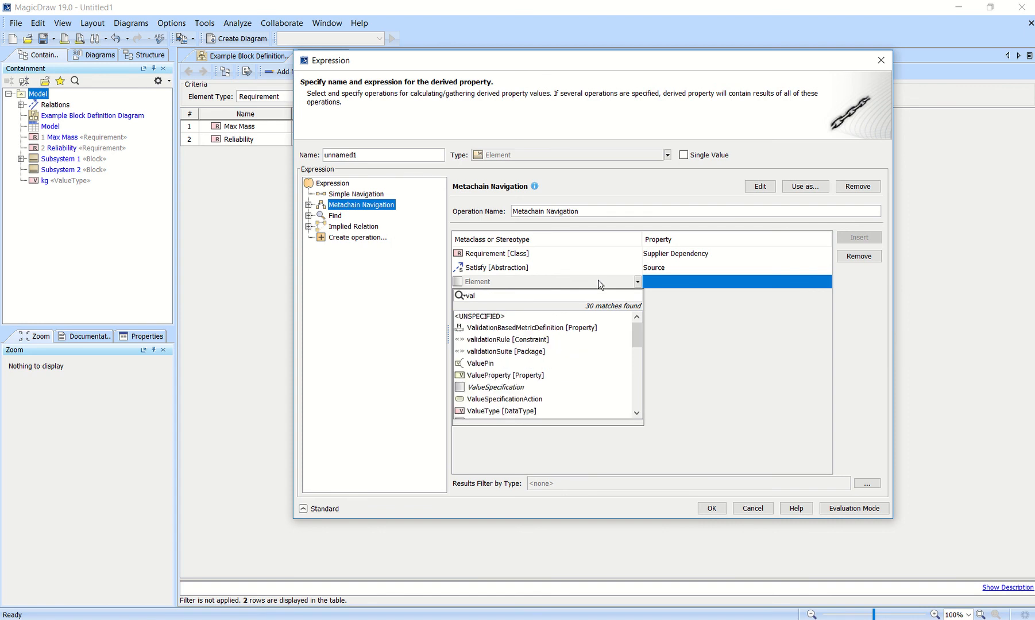
click(531, 375)
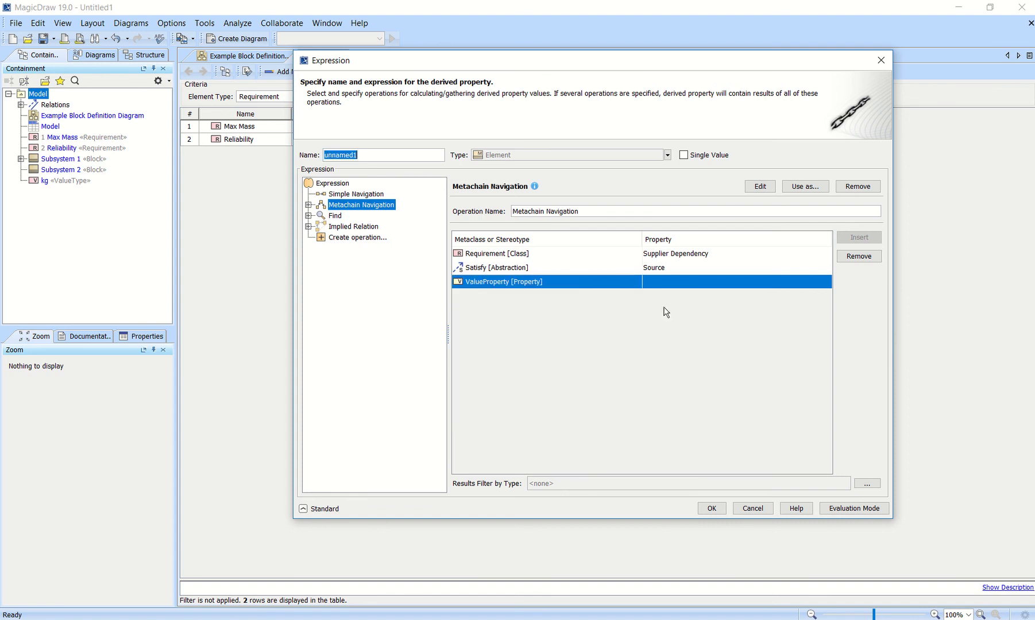
Set the property of the ValueProperty link in the metachain to Owner and confirm the expression
click(695, 289)
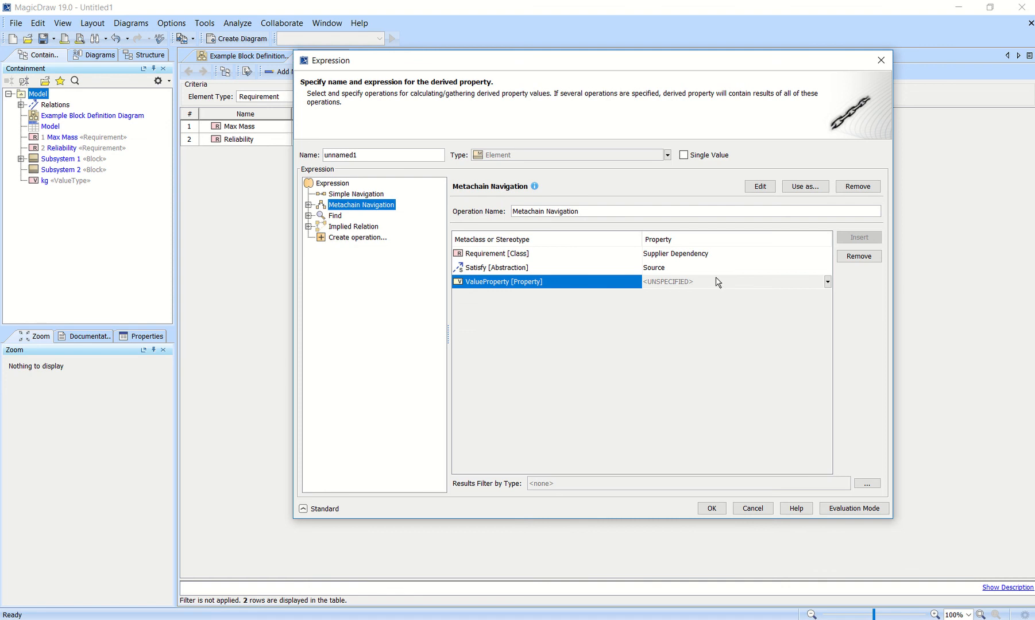
click(716, 278)
text(owne)
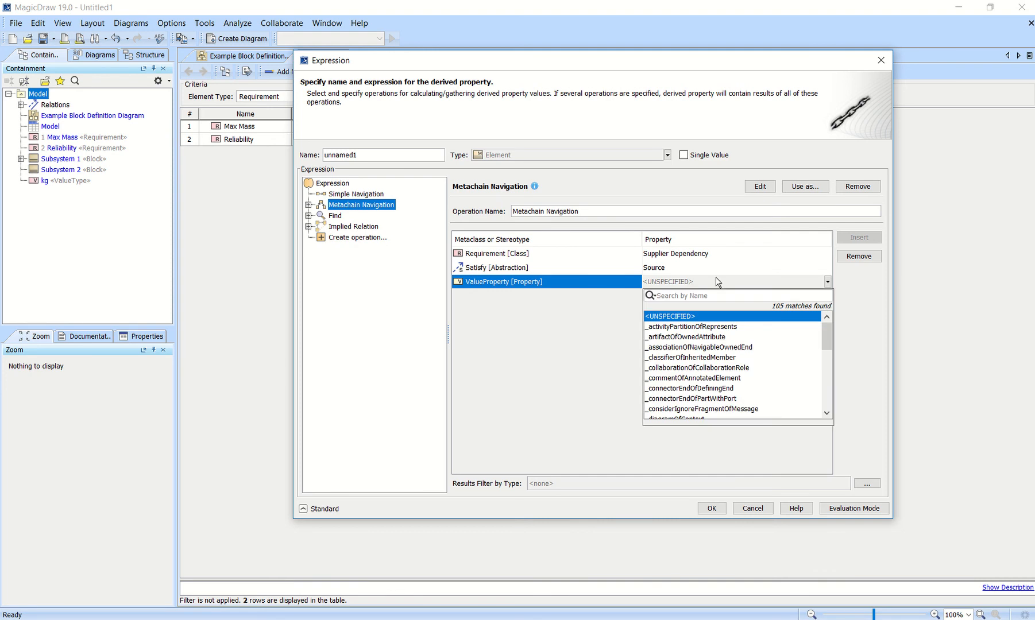
text(r)
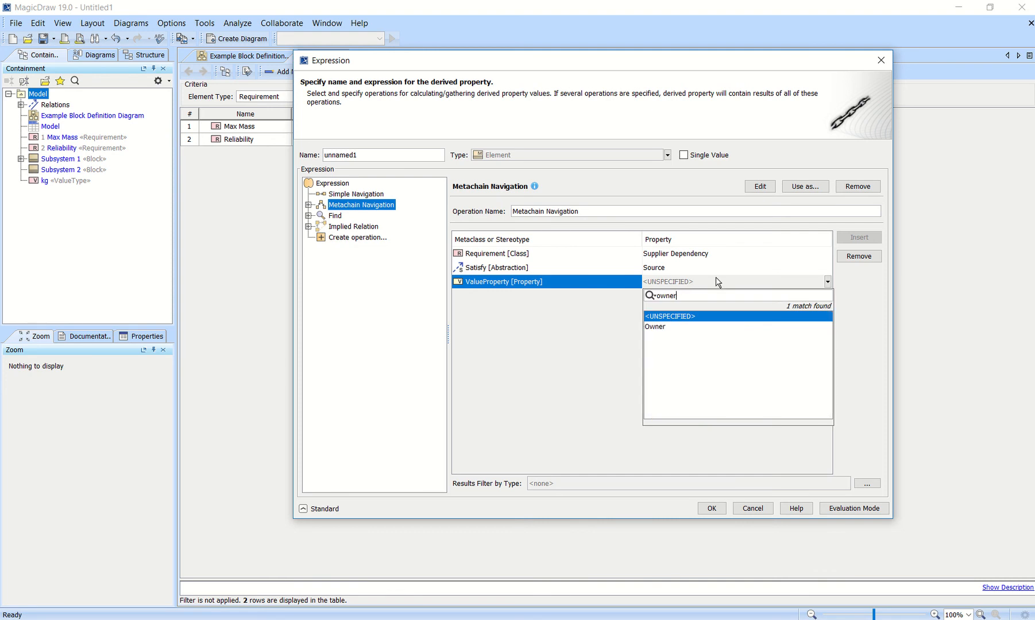
click(653, 325)
click(711, 508)
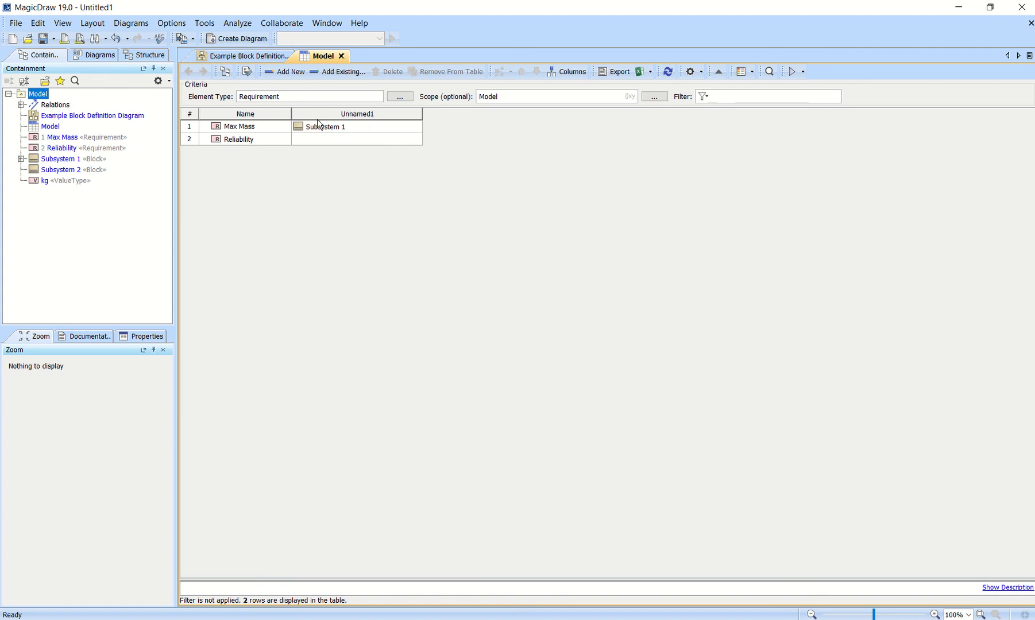
Adjust the widths of the Name column and the first derived property column in the table
drag(420, 115, 380, 114)
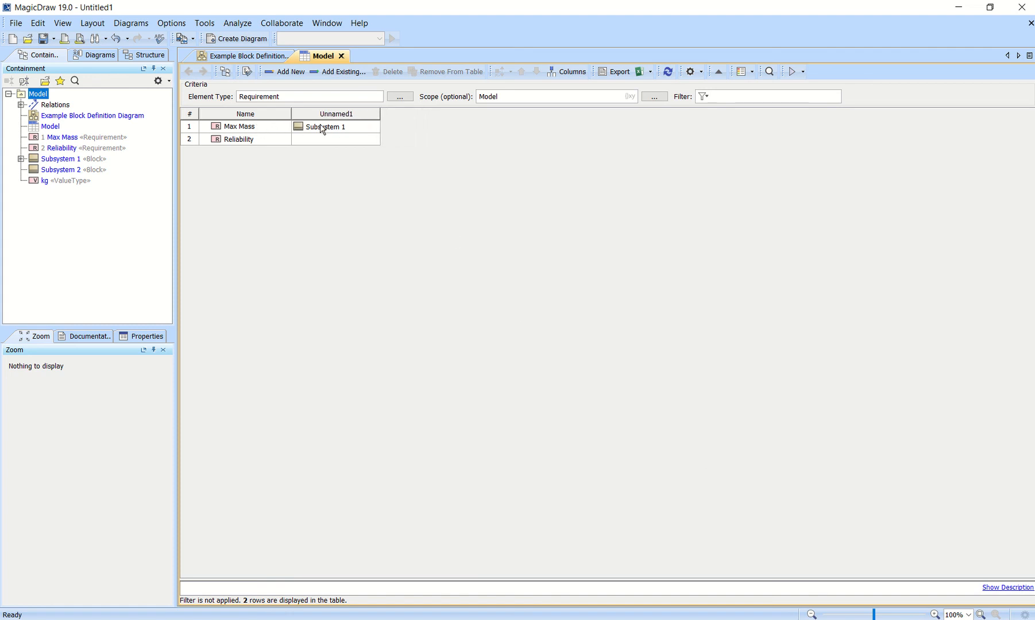
drag(290, 114, 356, 113)
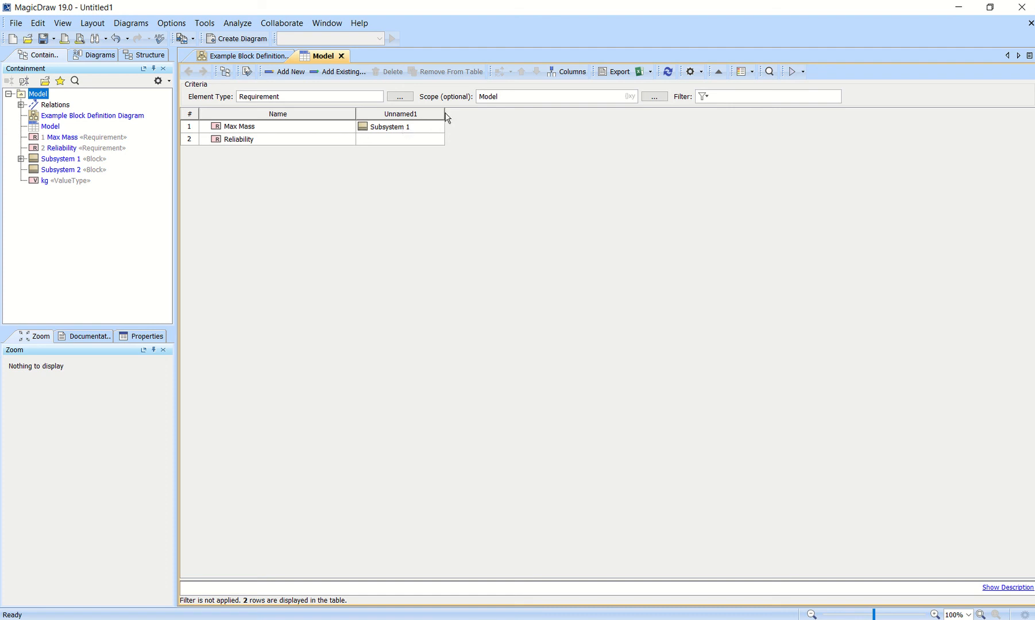
drag(444, 114, 471, 115)
Create a second derived property using Metachain Navigation and insert a first link for Requirement [Class]
click(574, 70)
click(600, 339)
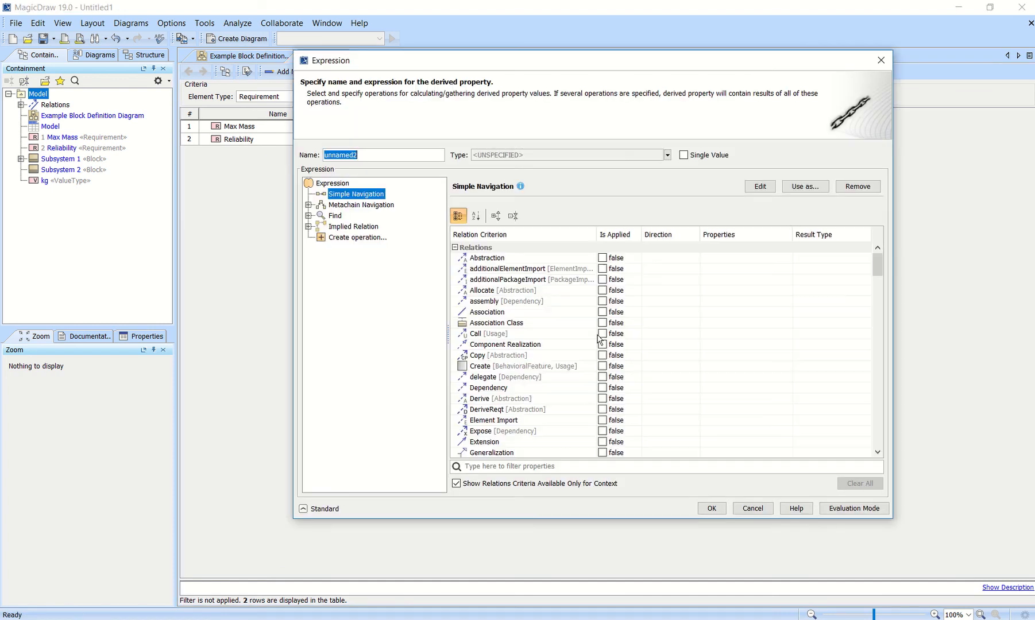
click(370, 204)
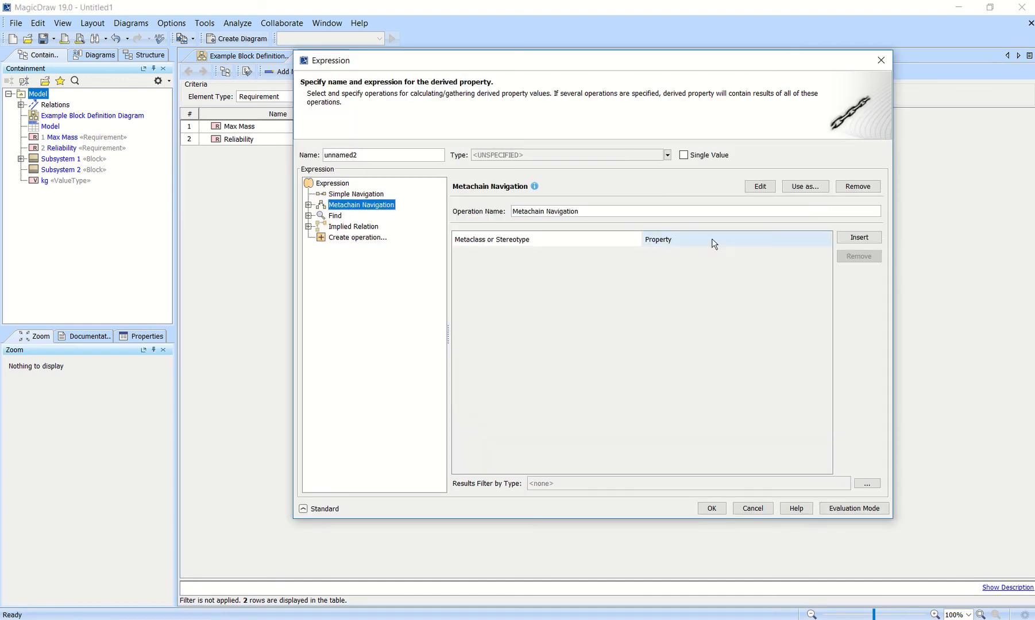
click(859, 237)
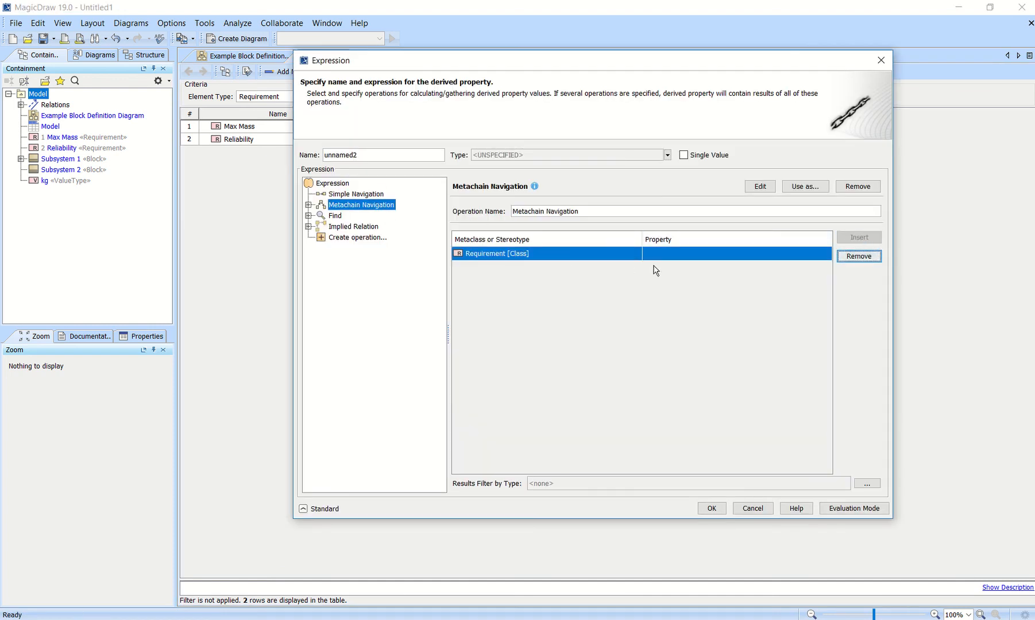
Set the property of the Requirement link in the second derived property's metachain to Supplier Dependency
click(734, 256)
click(727, 244)
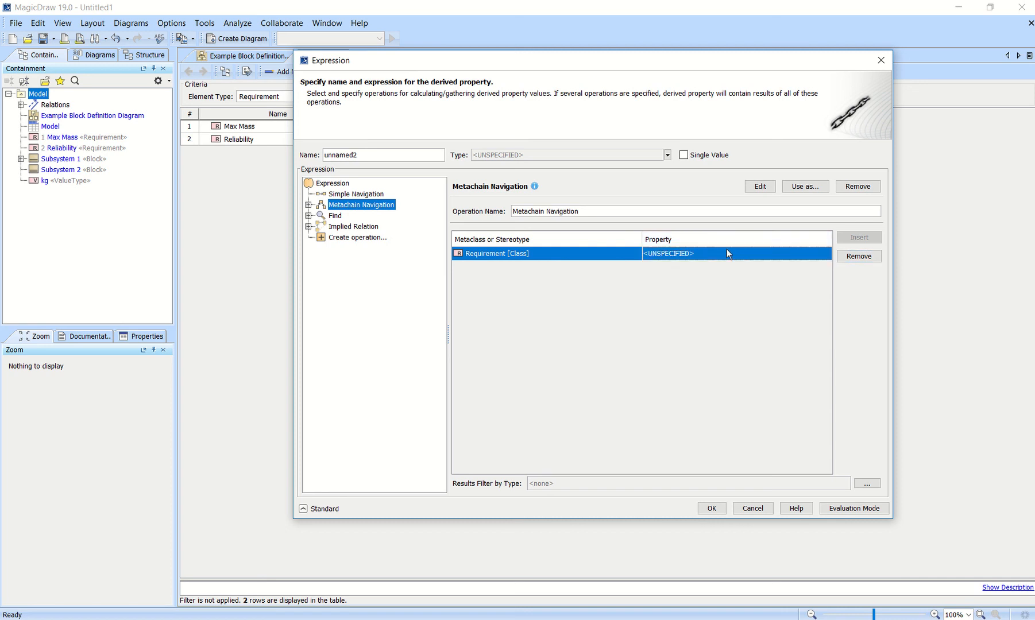
click(727, 253)
click(727, 254)
text(supplier)
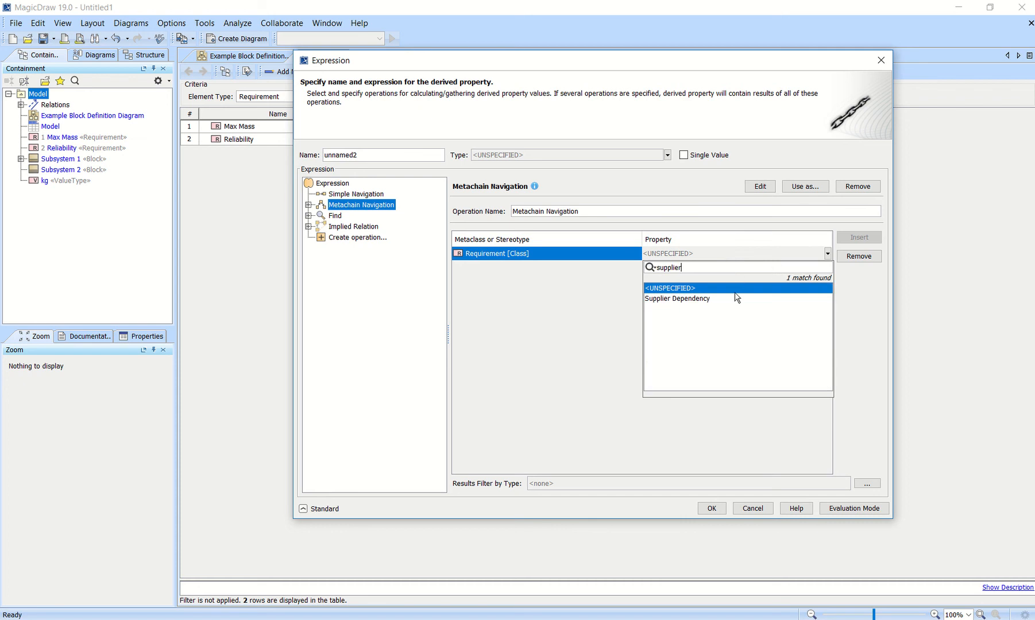
click(737, 298)
Insert a Dependency link in the second derived property's metachain and set its property to Source
click(862, 240)
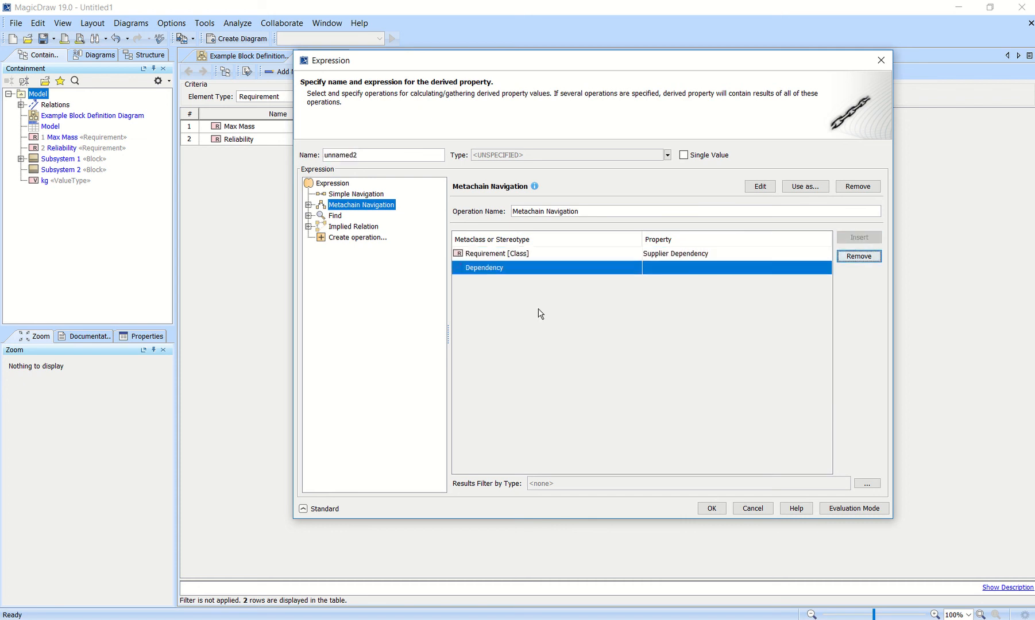
click(714, 268)
click(713, 266)
text(sour)
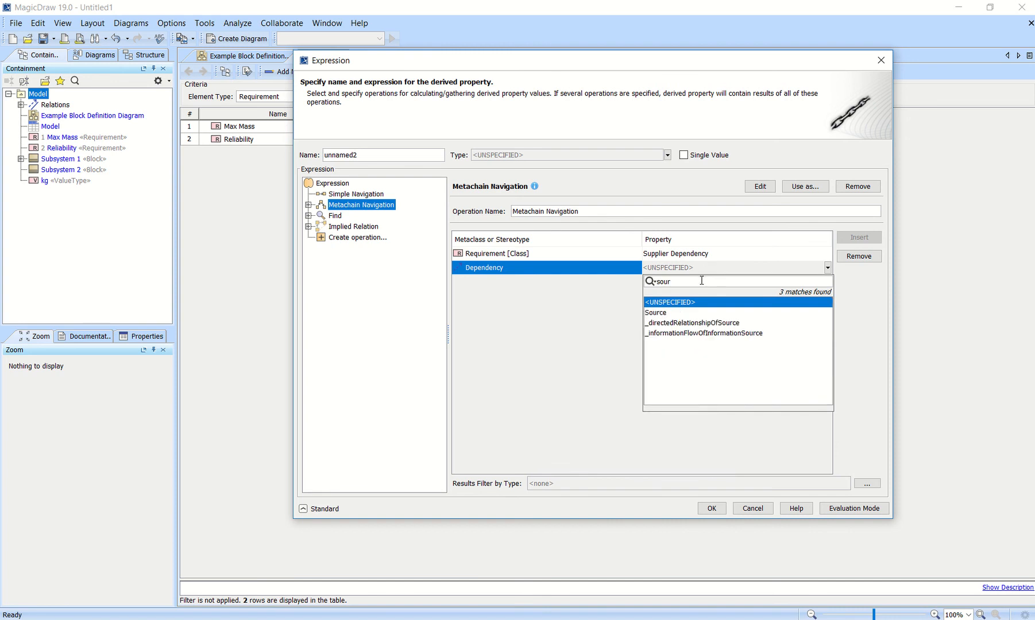
click(693, 312)
Set the second derived property's type to Class, confirm the expression, and widen the new column
click(636, 156)
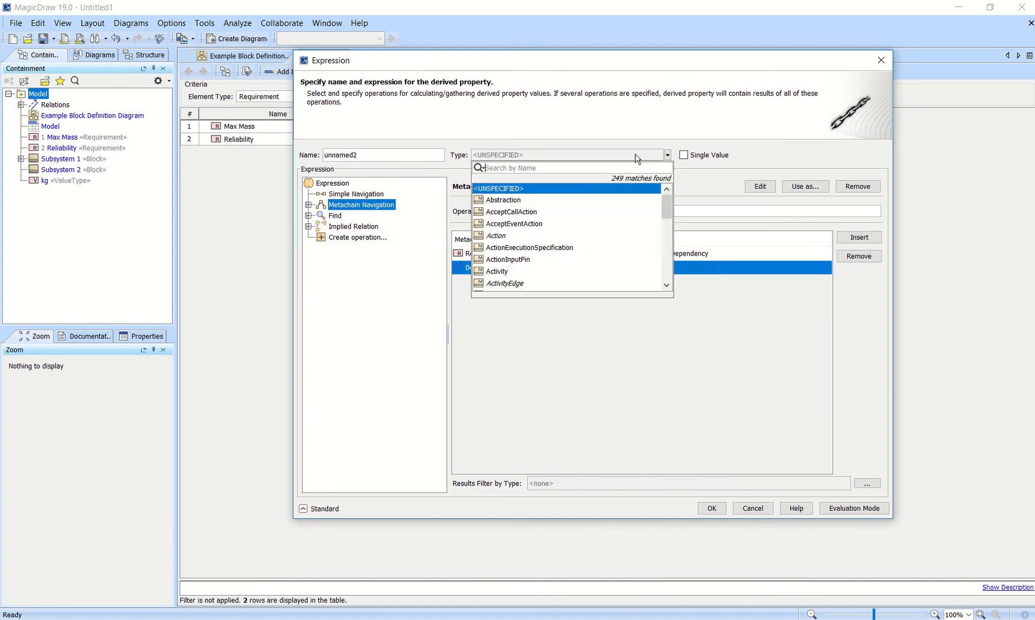
text(cl)
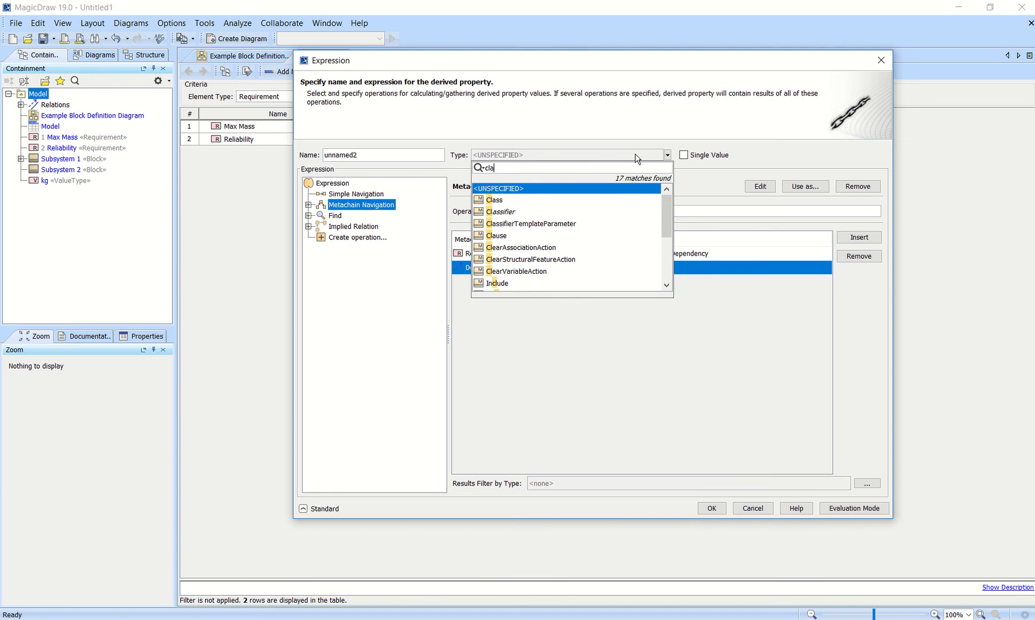
text(a)
click(518, 202)
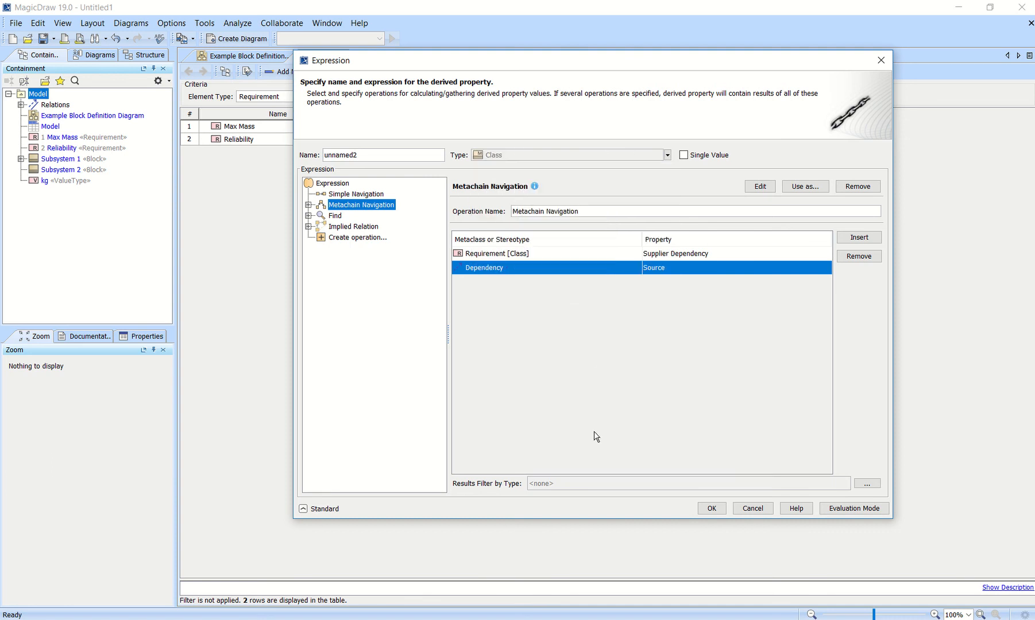
click(712, 509)
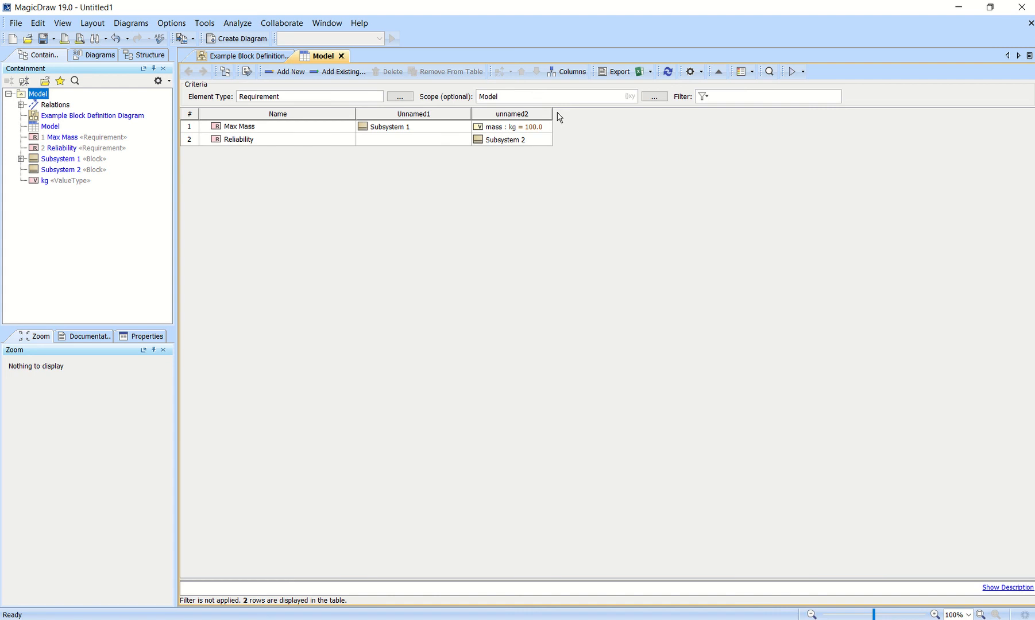
drag(552, 113, 636, 113)
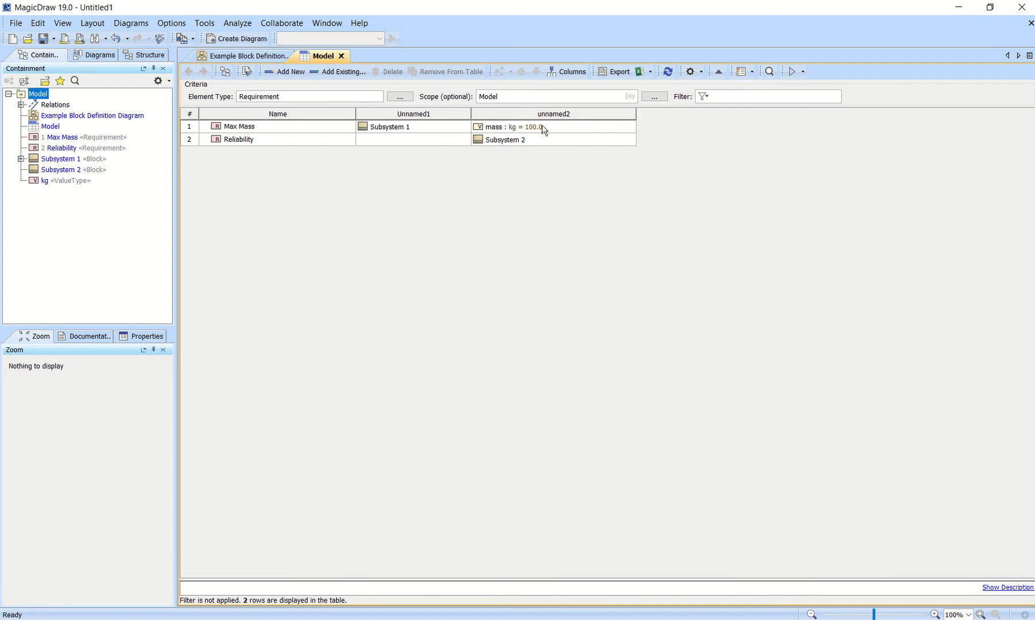
Filter the second derived property's metachain results by the type Block and resize its column
right_click(560, 120)
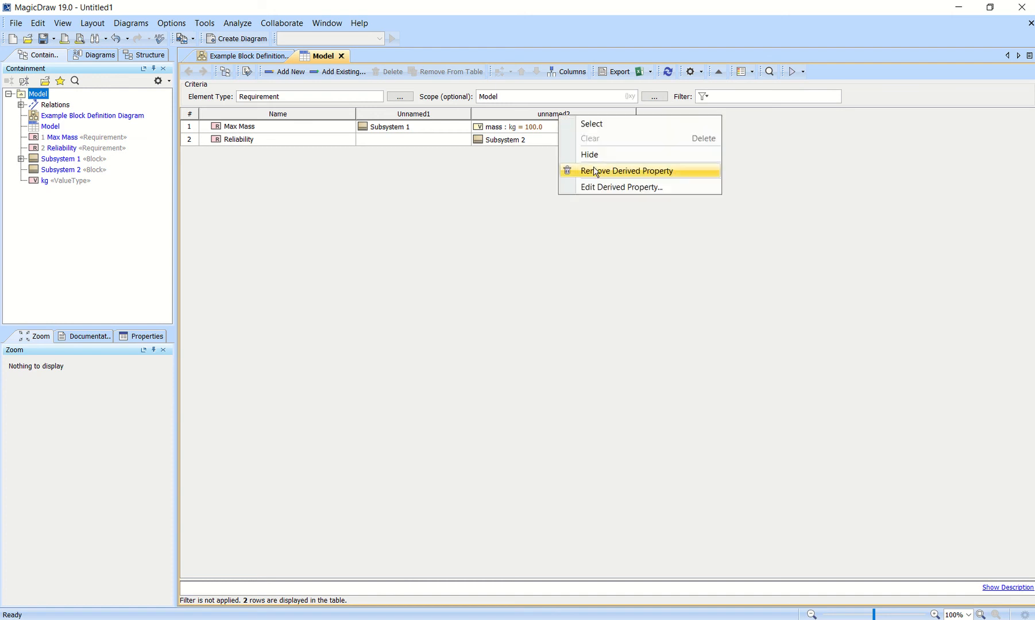
click(603, 184)
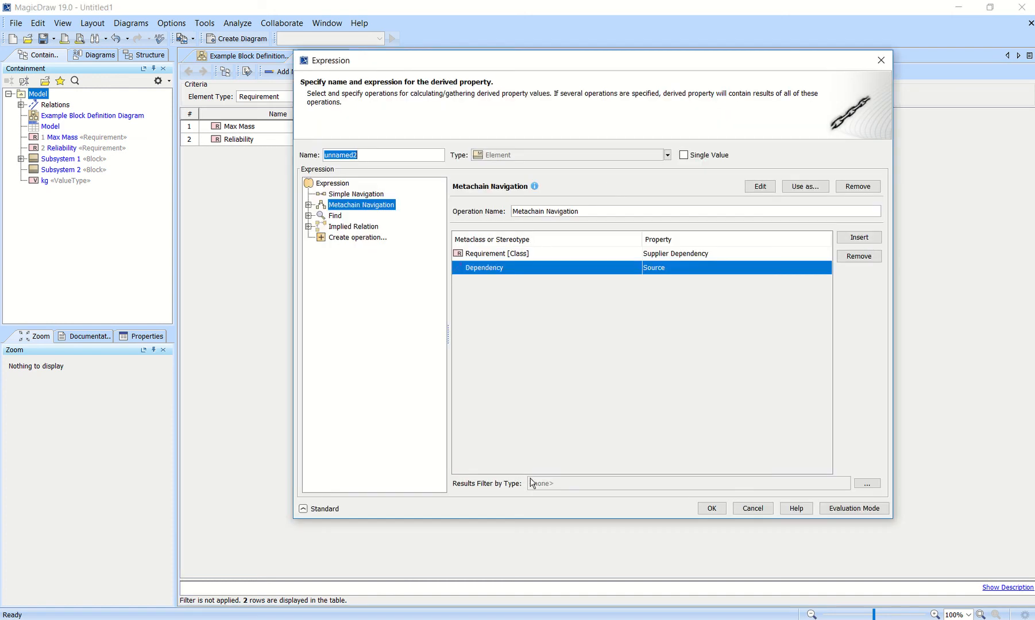
click(863, 486)
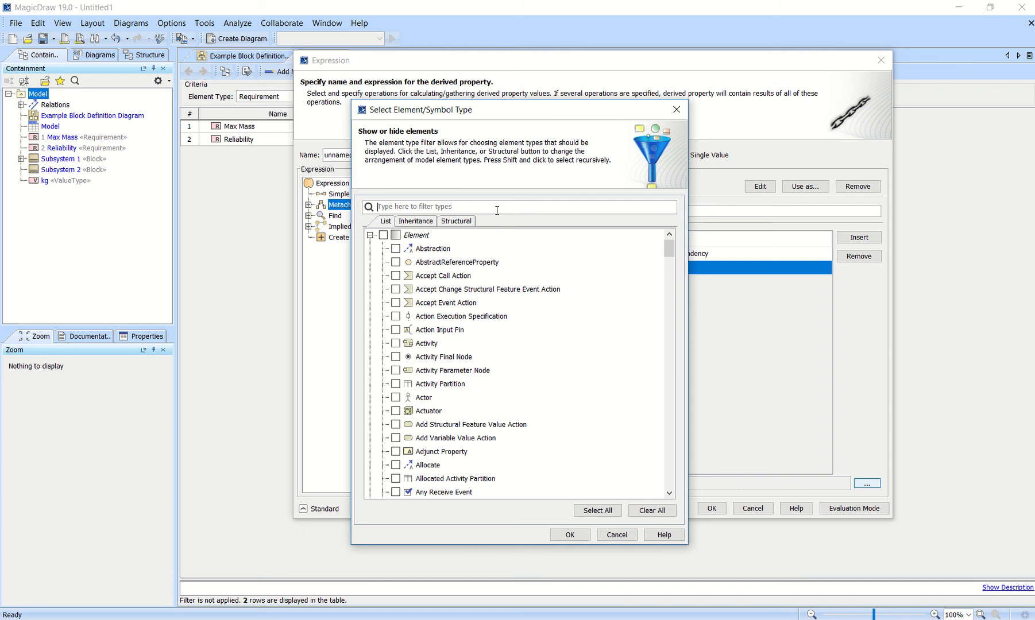
text(blo)
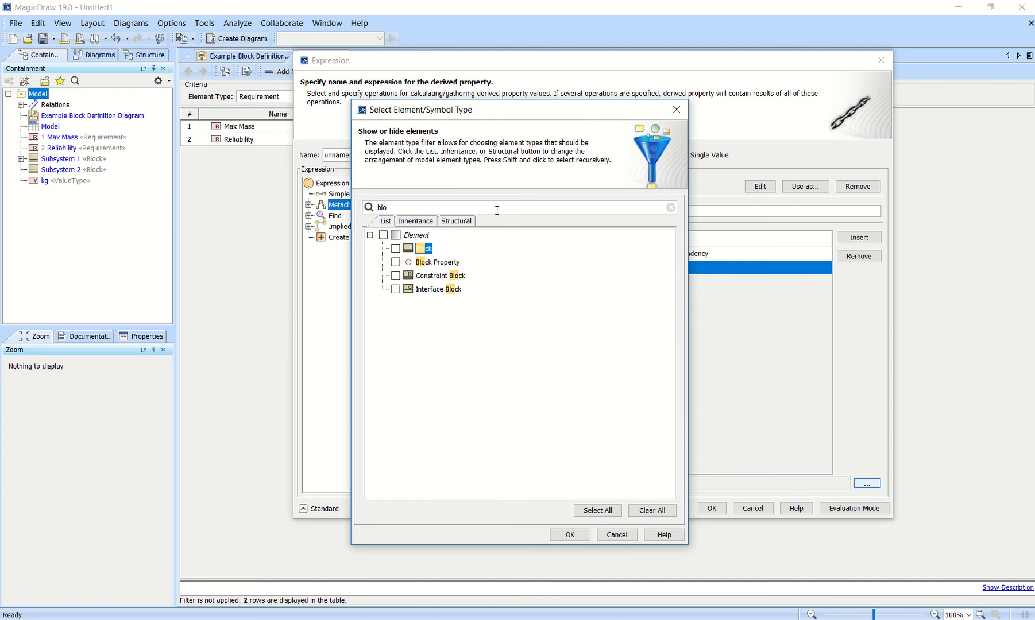
click(396, 248)
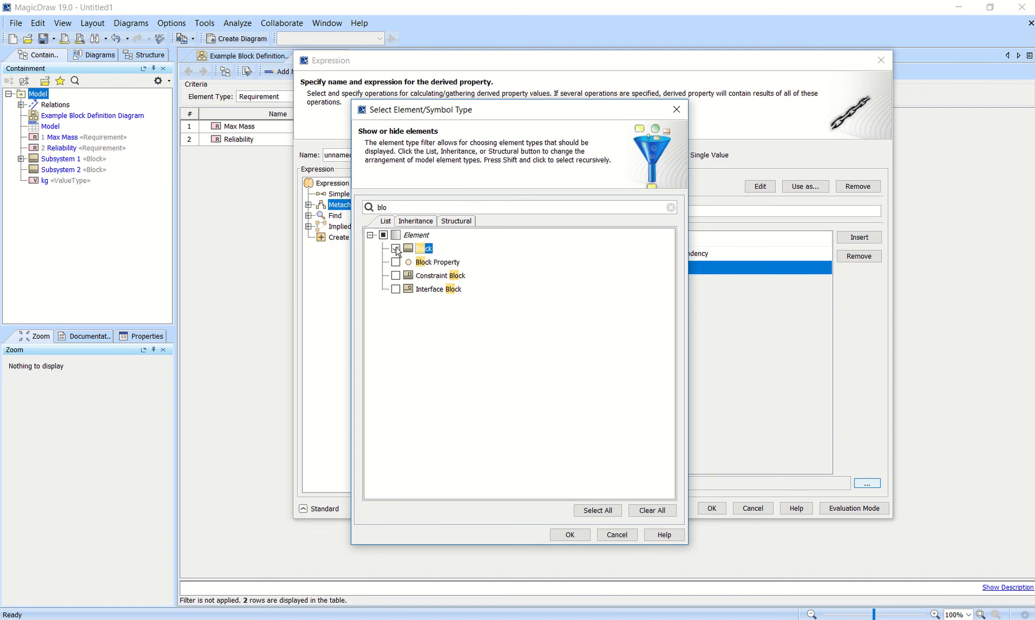
click(586, 538)
click(711, 508)
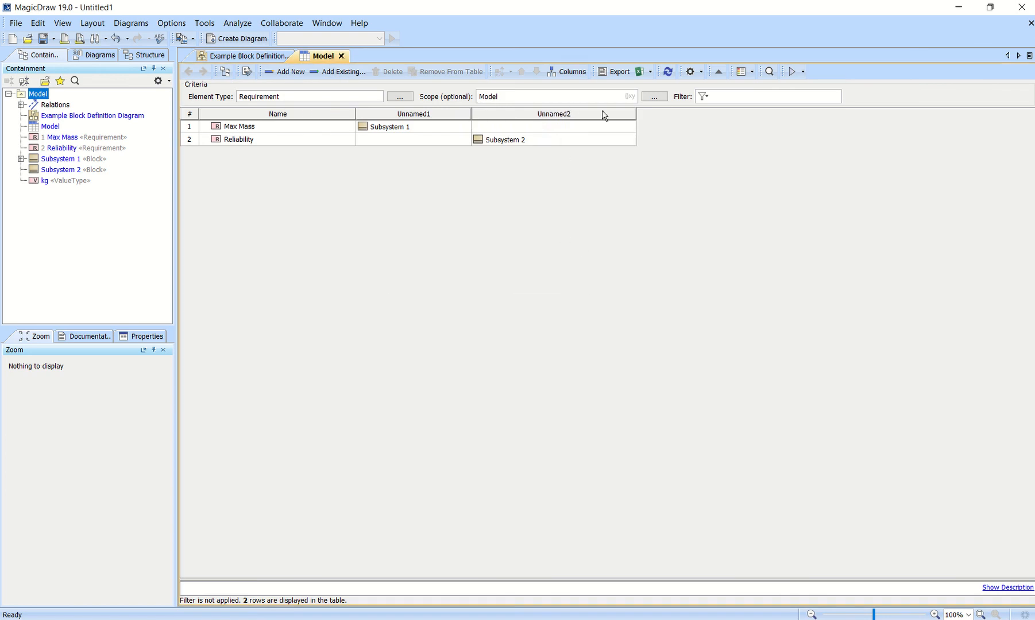
drag(635, 112, 566, 114)
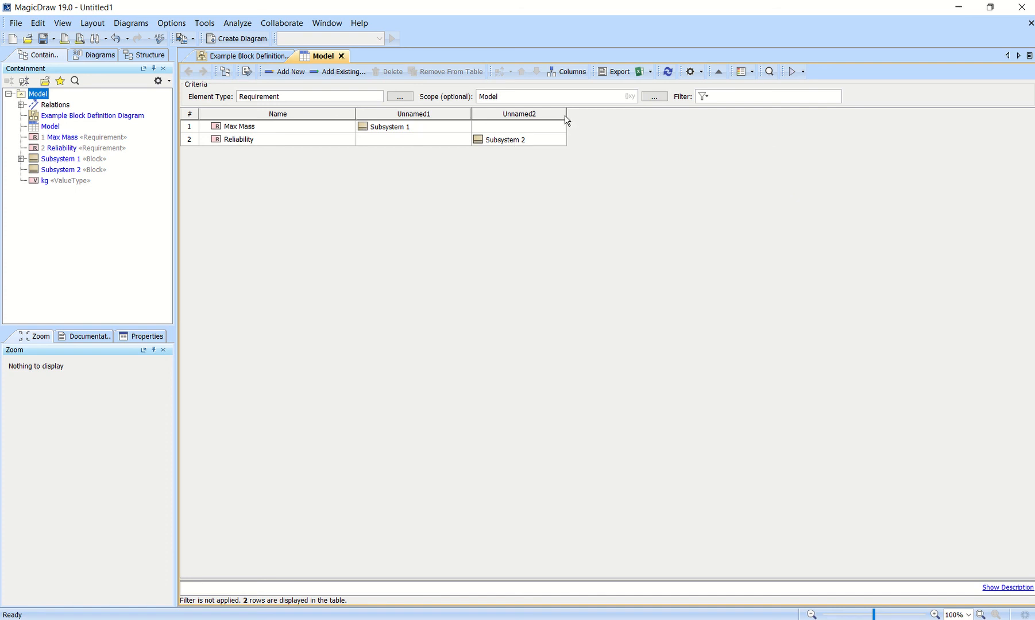
drag(566, 118, 581, 118)
Start a third derived property and move its Expression dialog aside to uncover the table's Name column
click(570, 73)
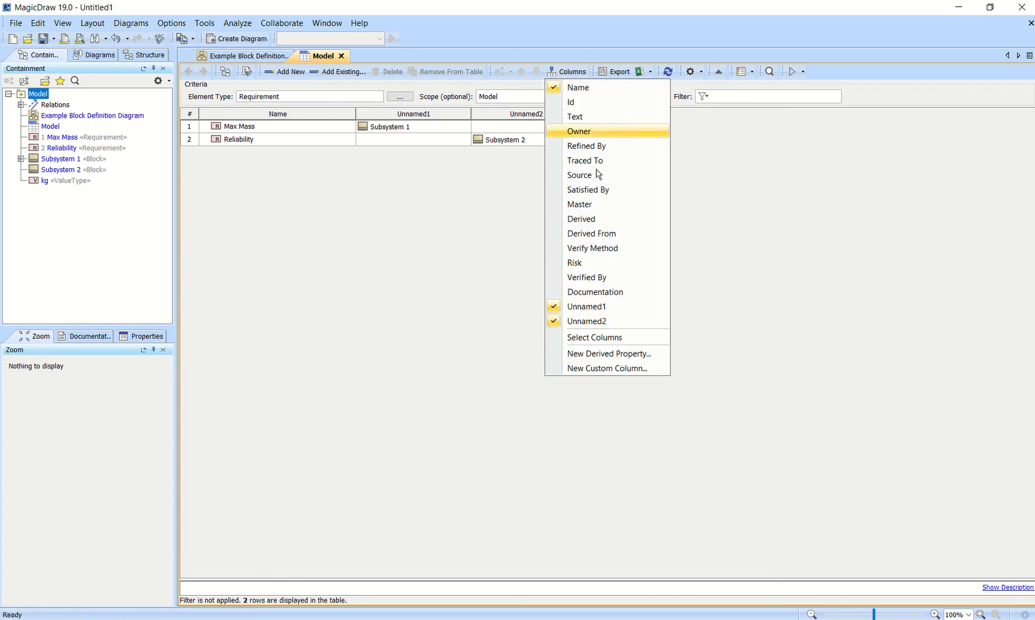
click(627, 358)
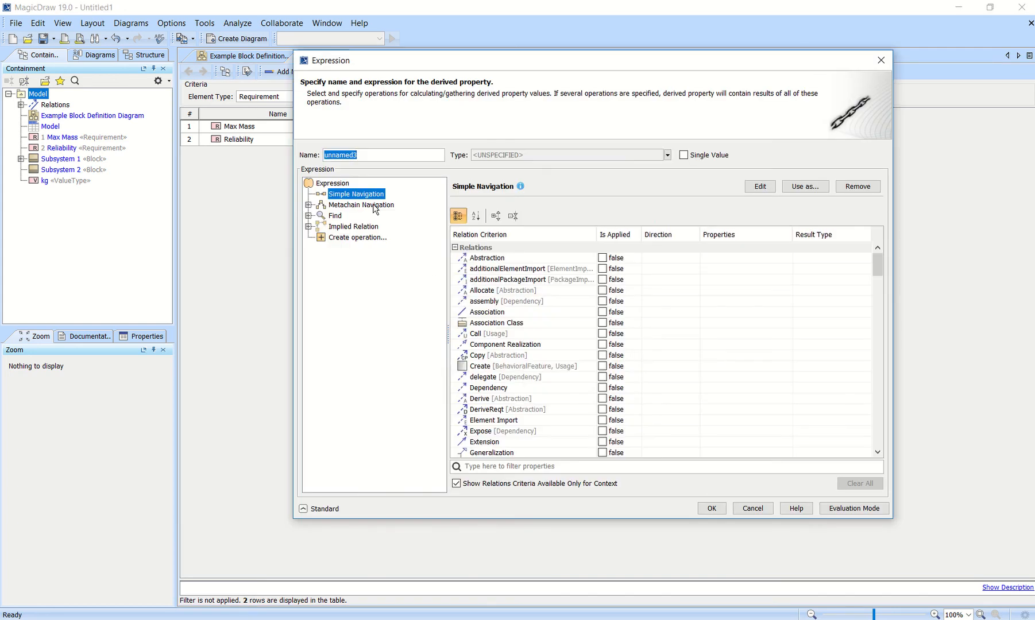
drag(497, 63, 564, 52)
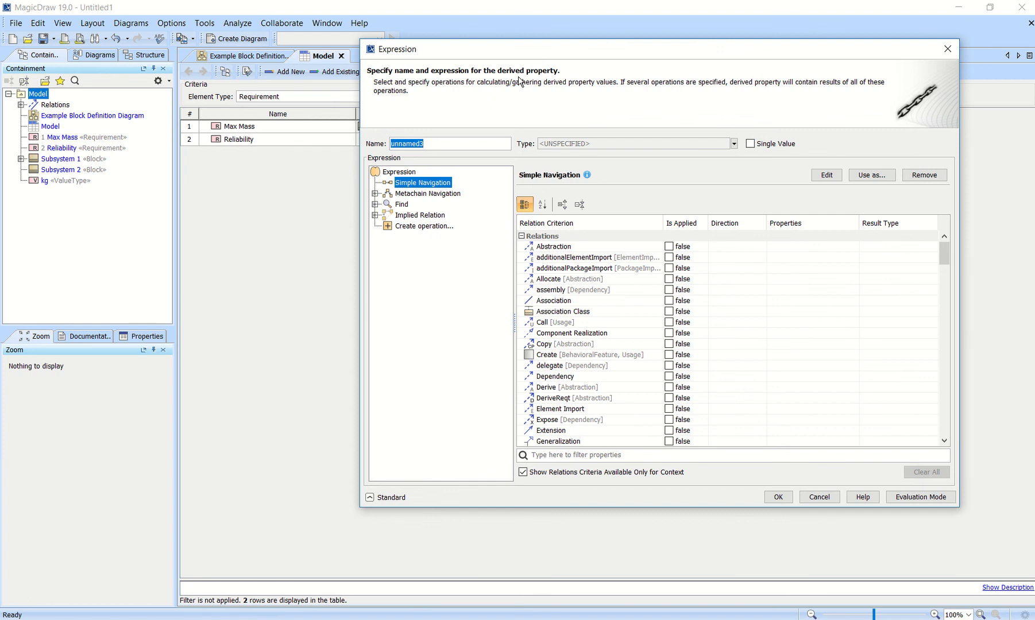
Try the built-in Union operation in the third derived property's expression and remove it again
click(425, 226)
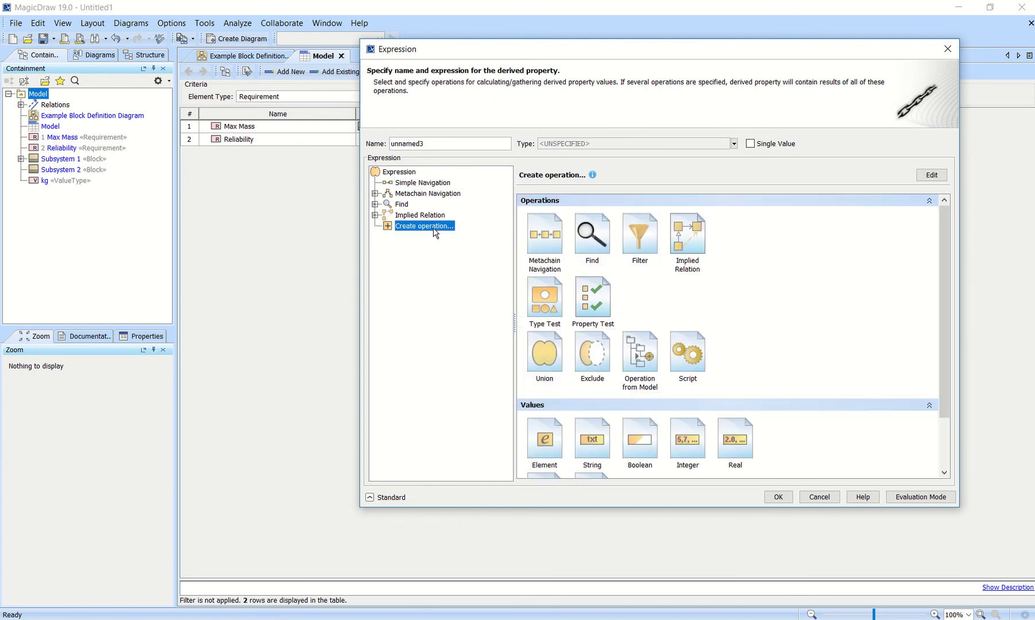
click(544, 353)
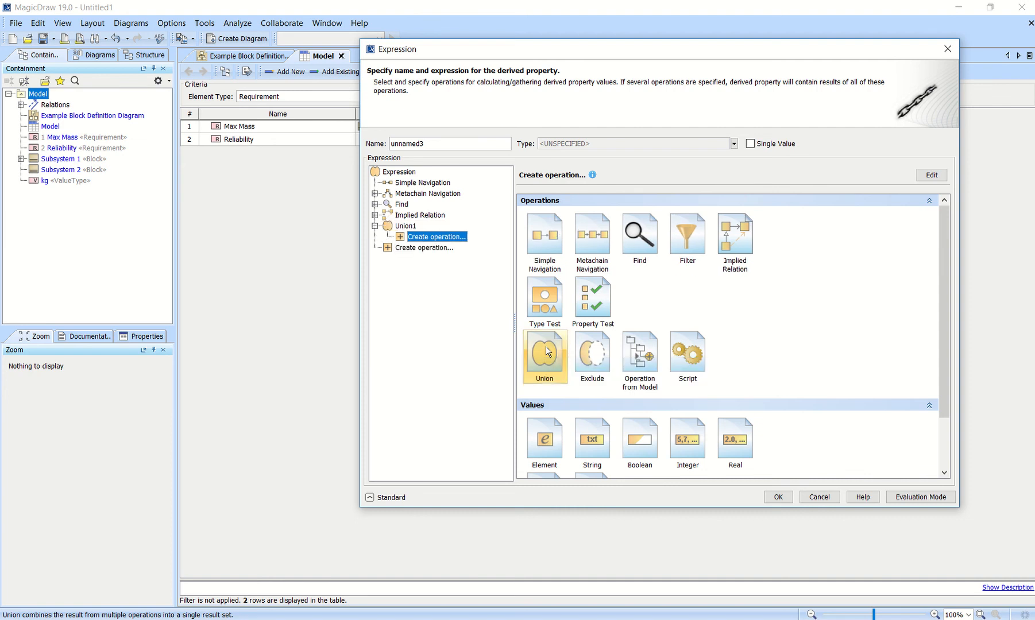
click(405, 227)
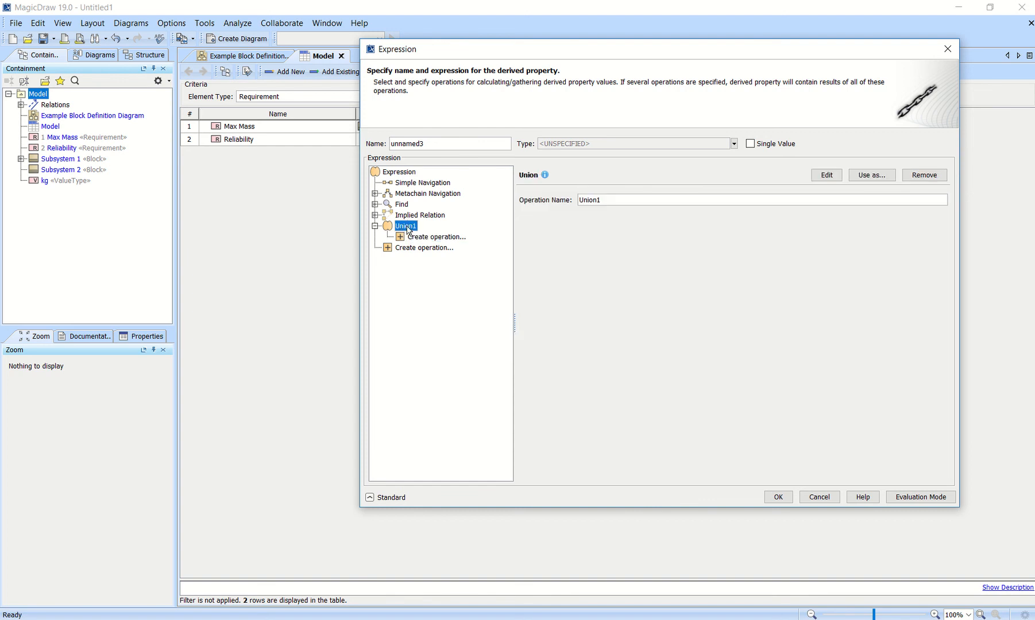
click(416, 238)
click(403, 227)
click(924, 175)
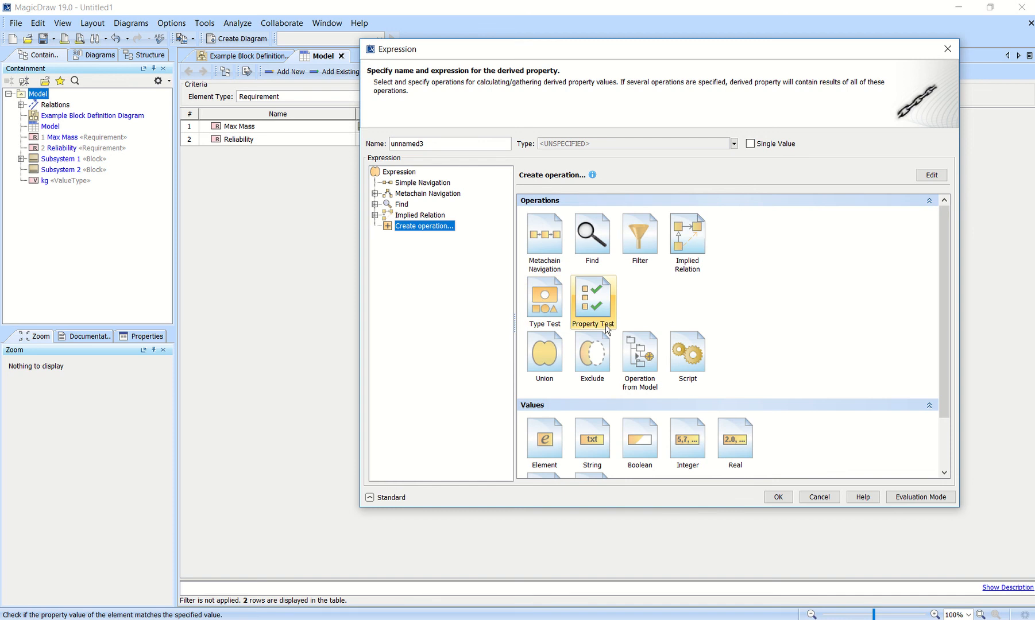
Add the opaque behavior Union as an Operation from Model in the expression, turning off the element filter to find it
click(646, 349)
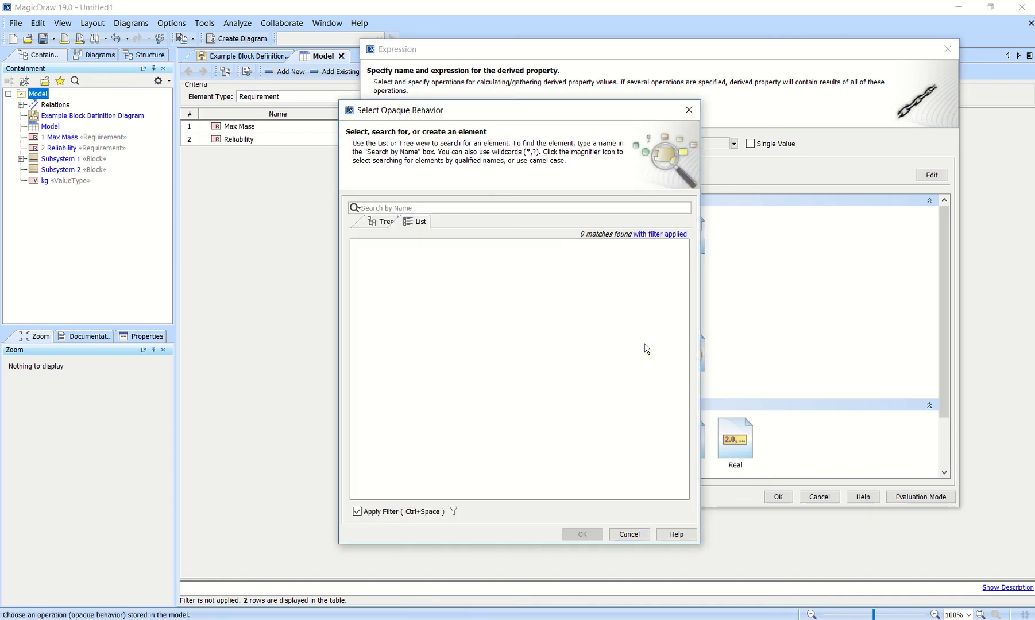
text(union)
click(358, 512)
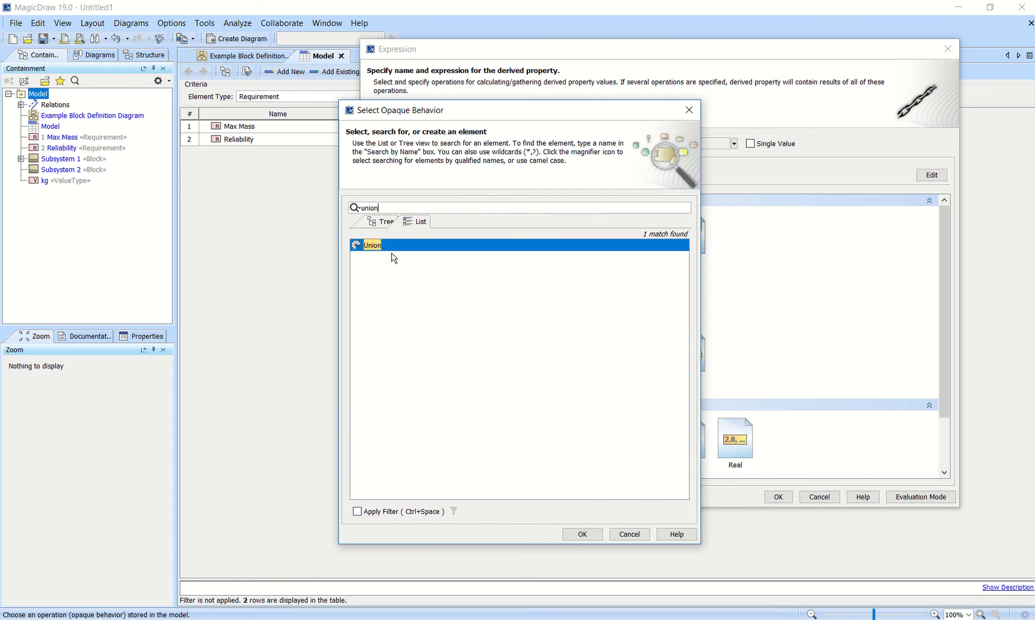
key(ctrl+a)
click(582, 534)
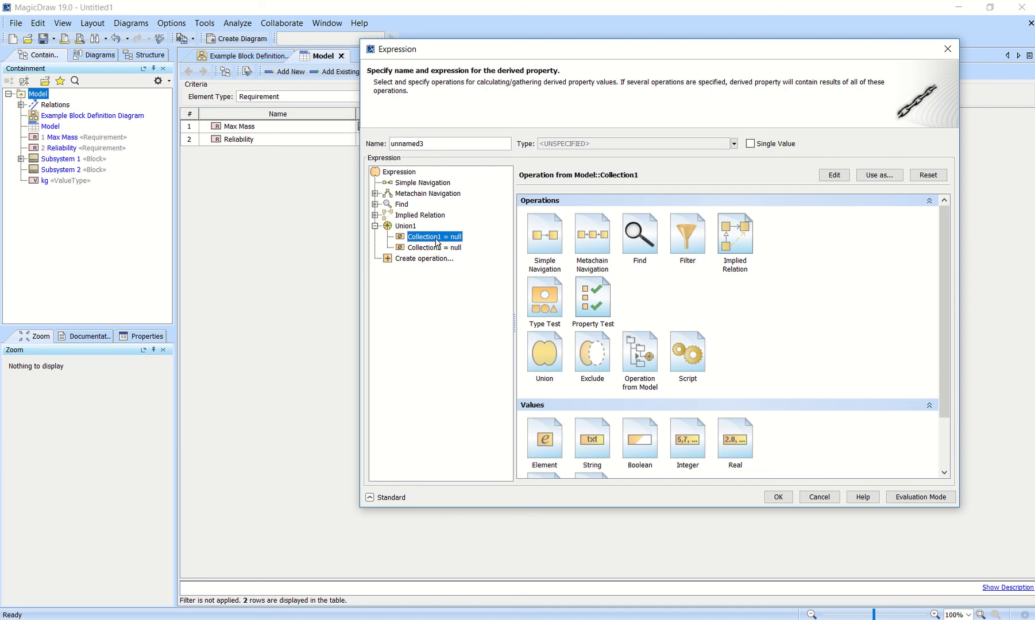
Start the existing Metachain Navigation's chain with Requirement [Class] and its Supplier Dependency property
click(433, 195)
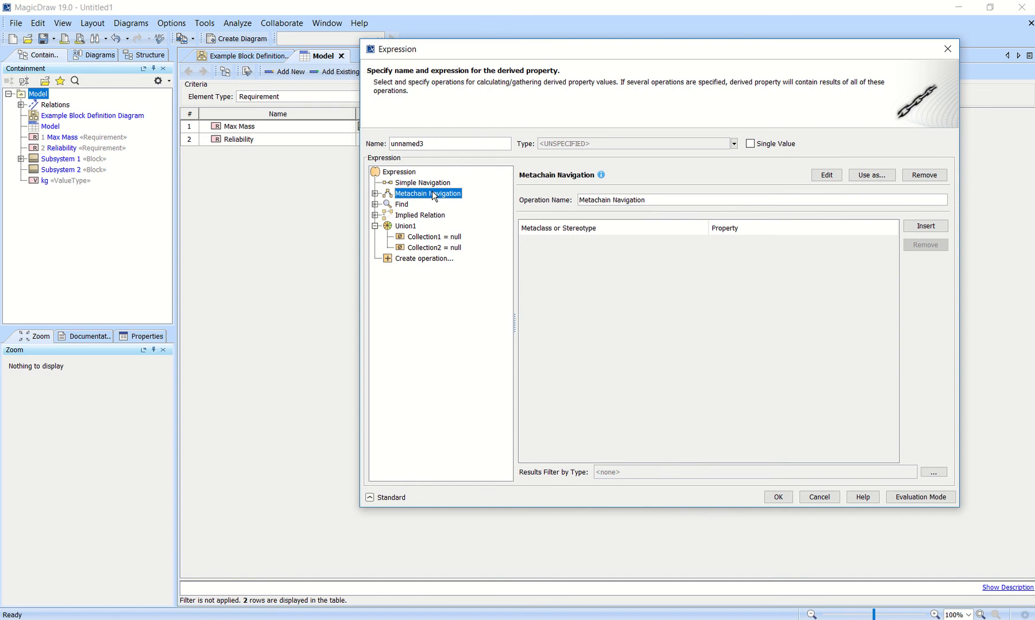
click(933, 230)
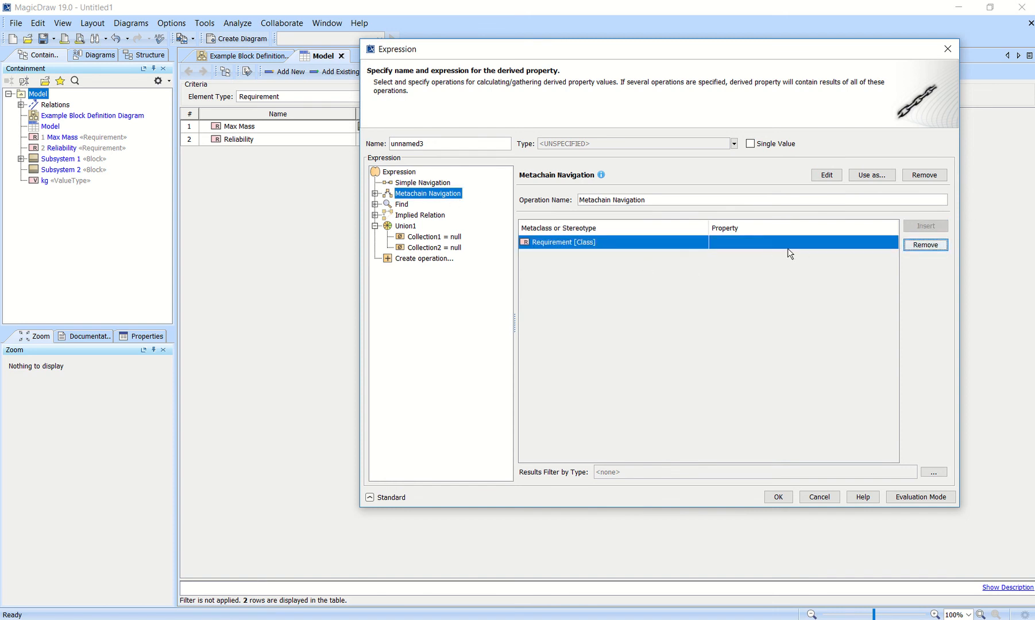
click(795, 248)
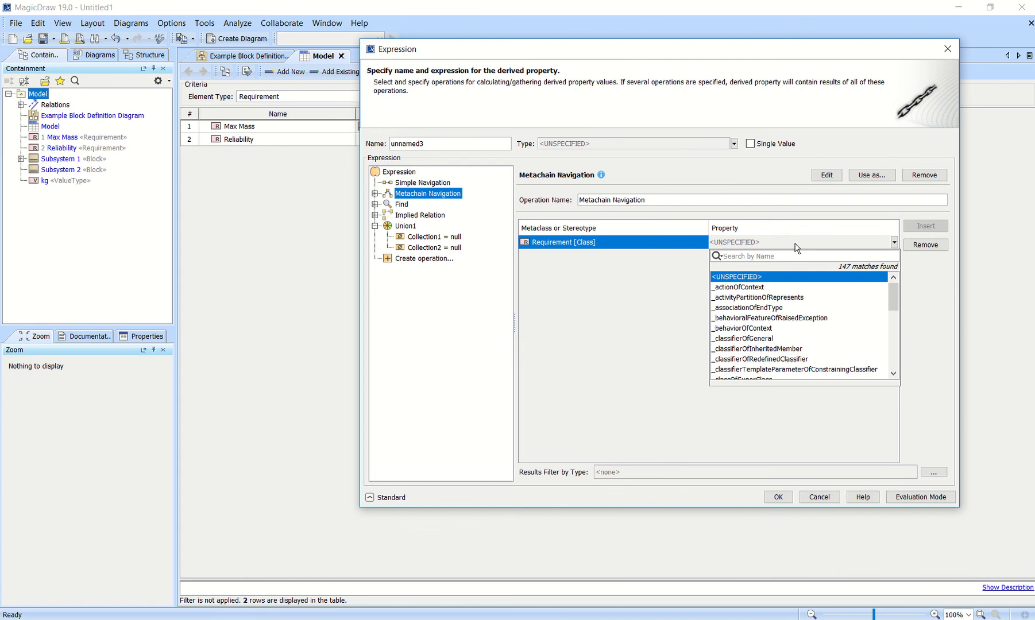
text(supplier)
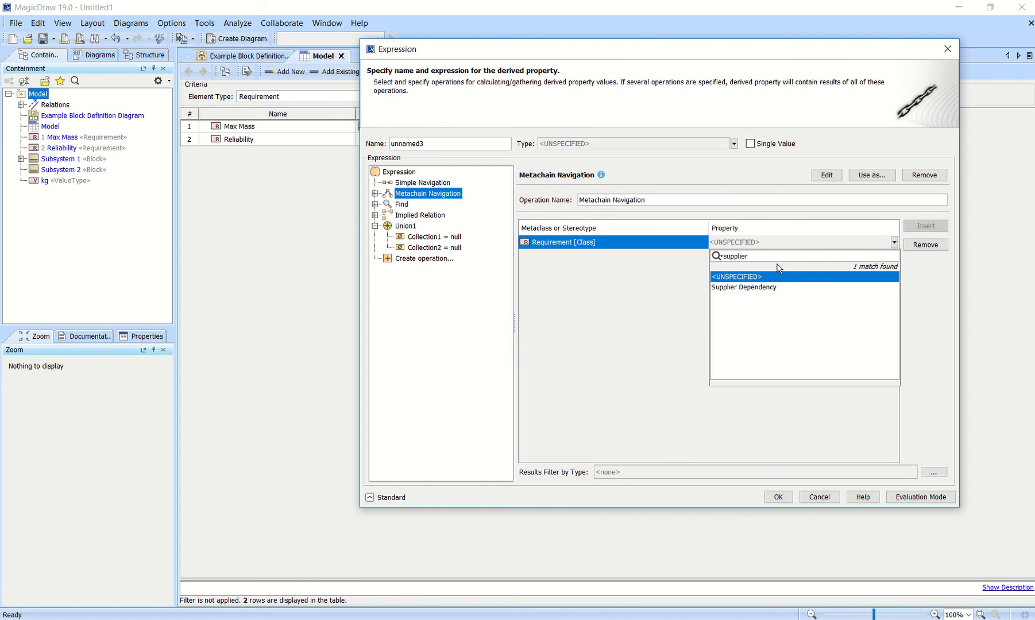
click(767, 287)
Add a second row to the metachain with stereotype Satisfy [Abstraction] and property Client
click(913, 228)
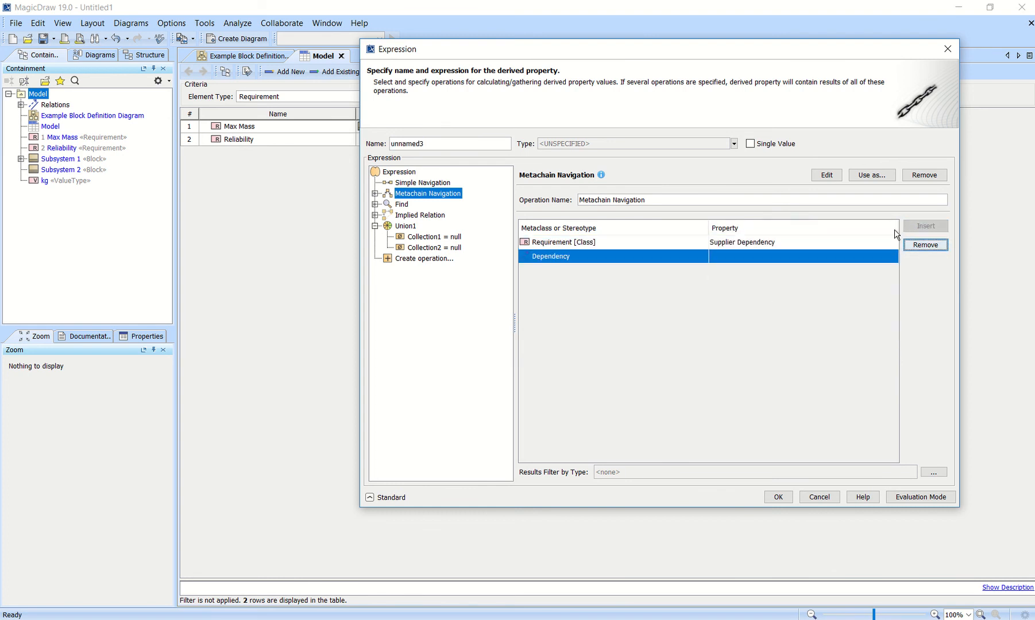
click(666, 260)
click(664, 264)
text(sati)
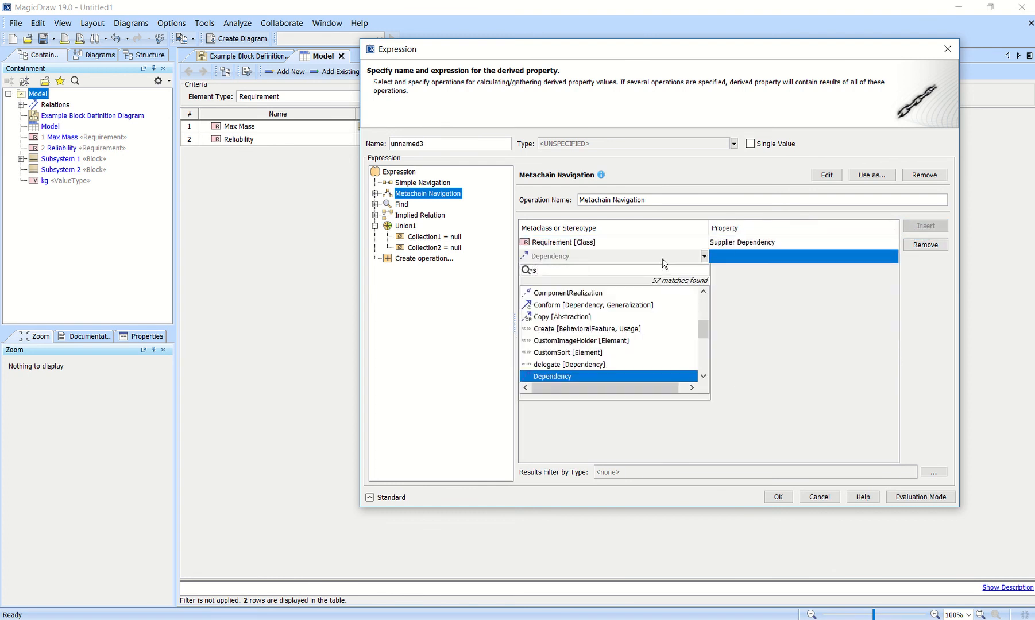
key(Return)
click(789, 256)
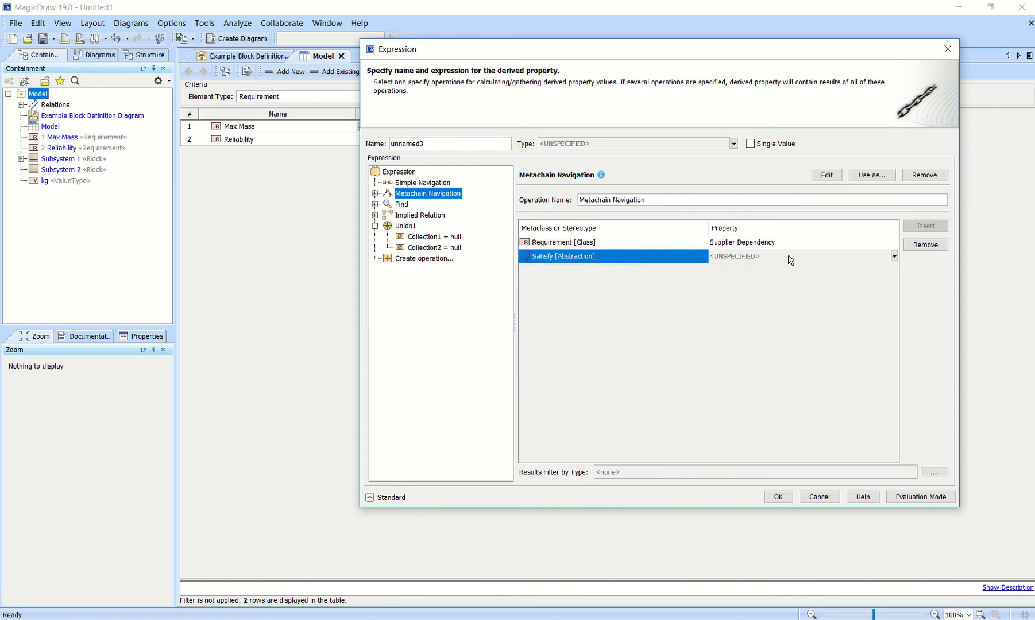
click(789, 256)
text(c)
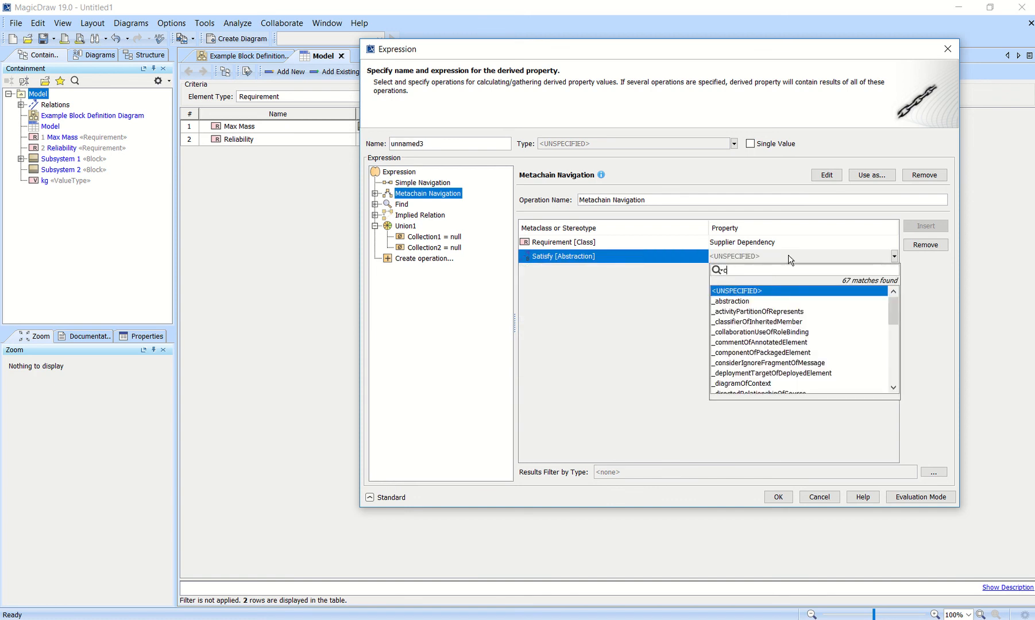
text(li)
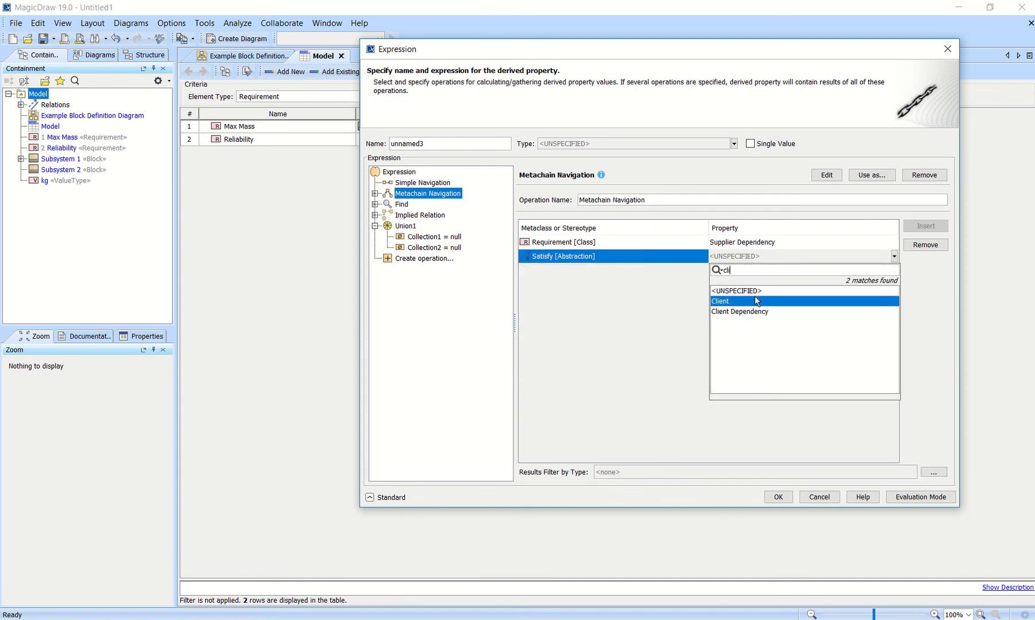
click(755, 299)
Add a third row to the metachain with stereotype ValueProperty [Property] and property Owner
click(925, 226)
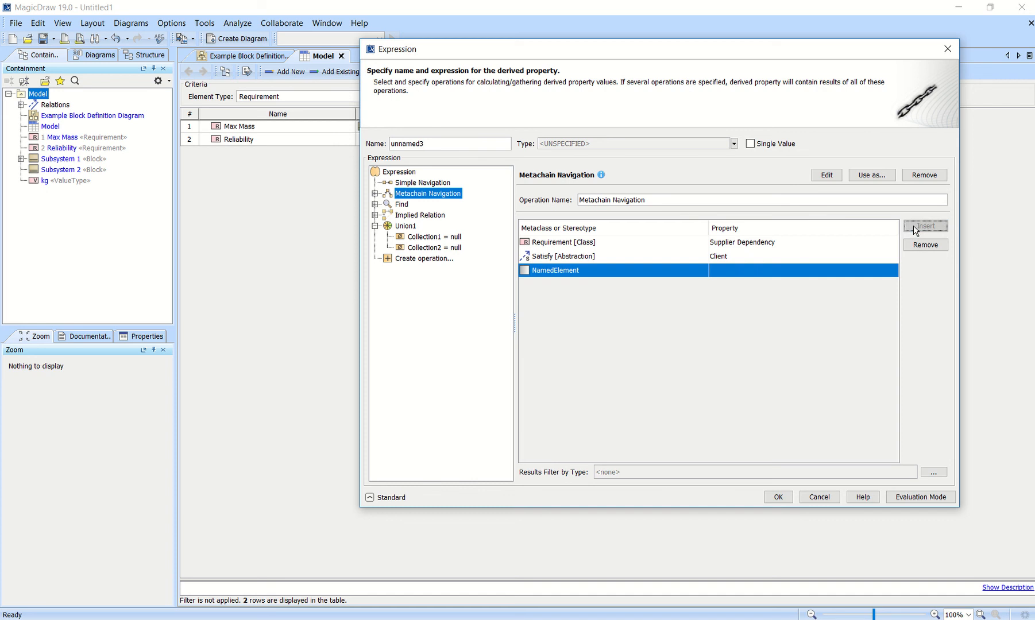
click(667, 267)
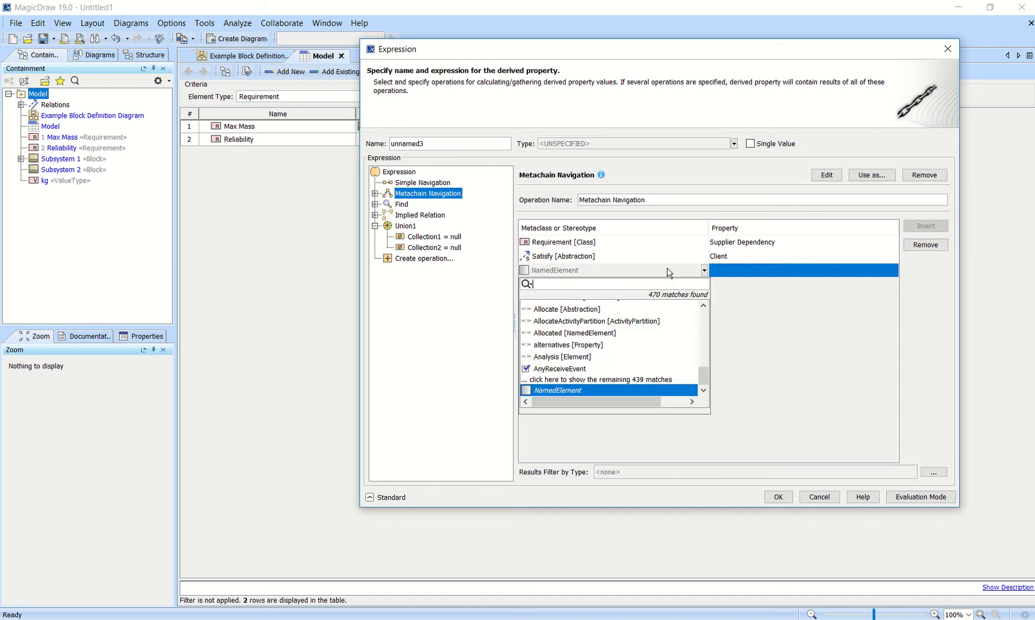
text(valu)
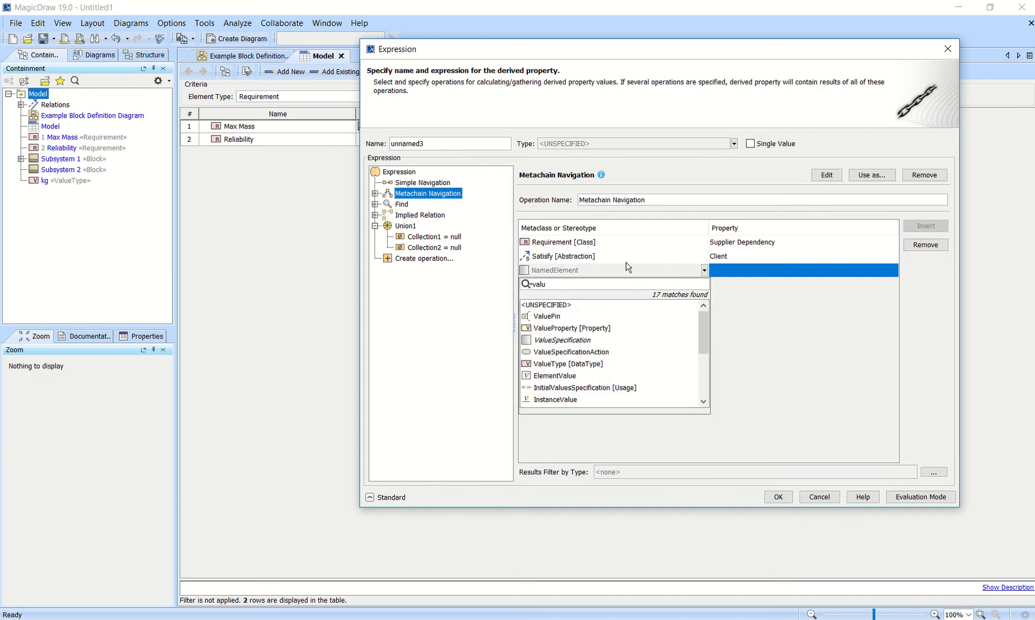
click(571, 328)
click(783, 270)
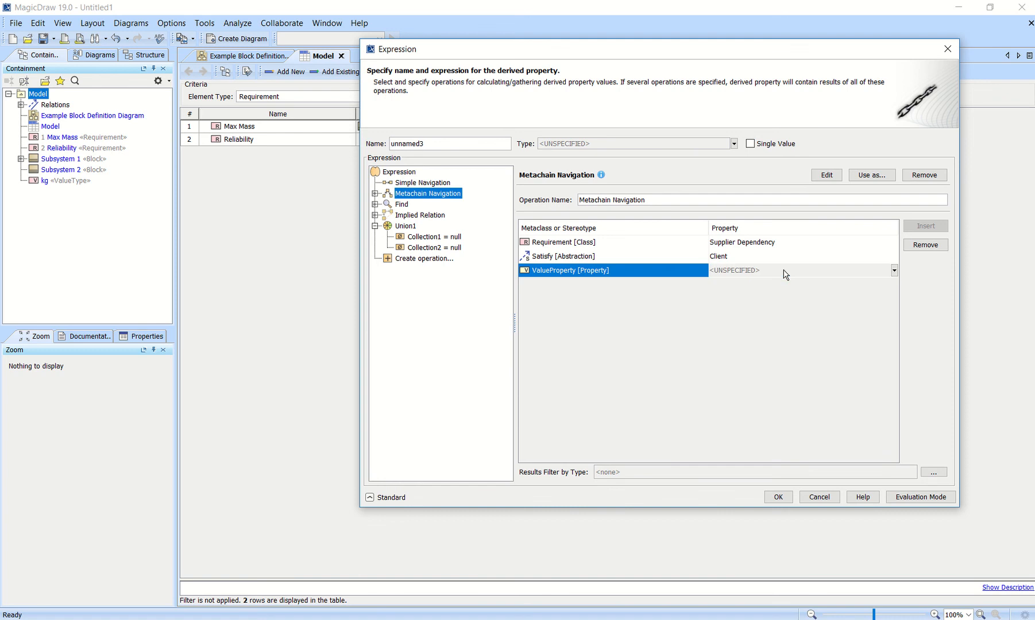
click(783, 269)
text(own)
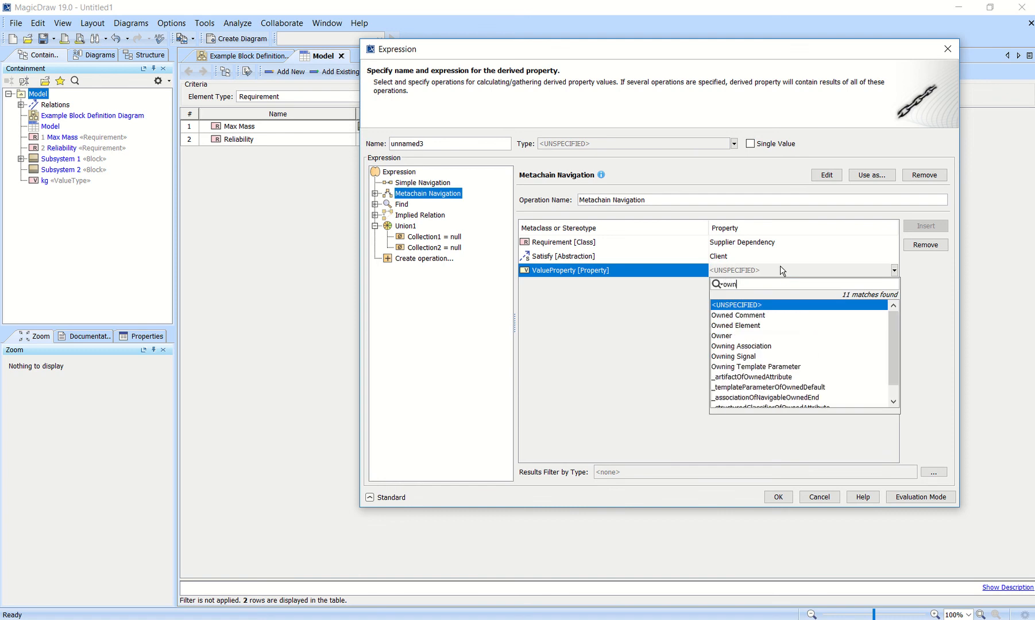
click(727, 336)
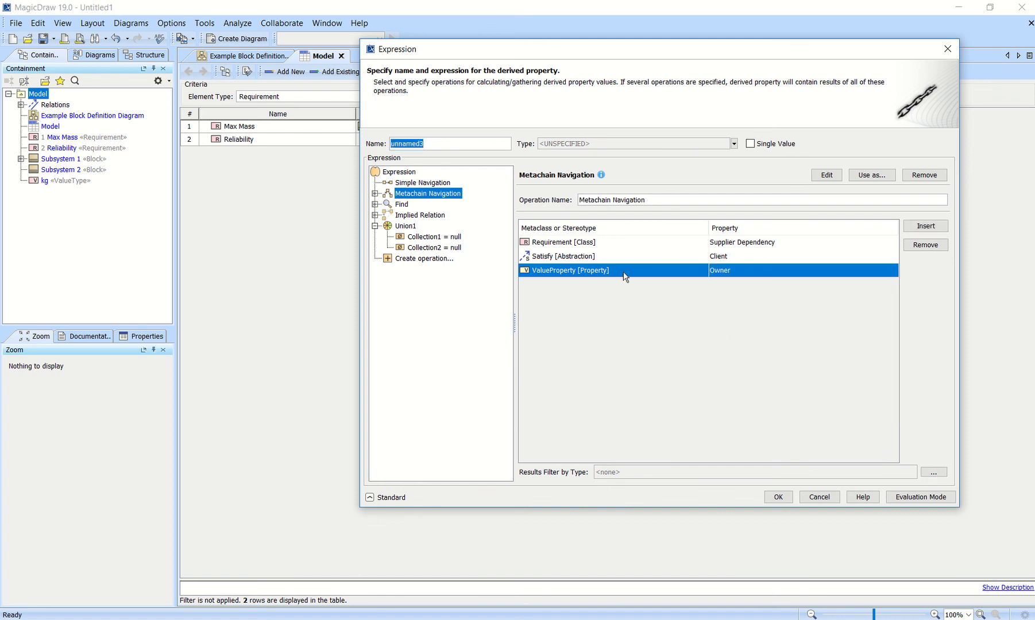
Set the third derived property's type to Element
click(733, 144)
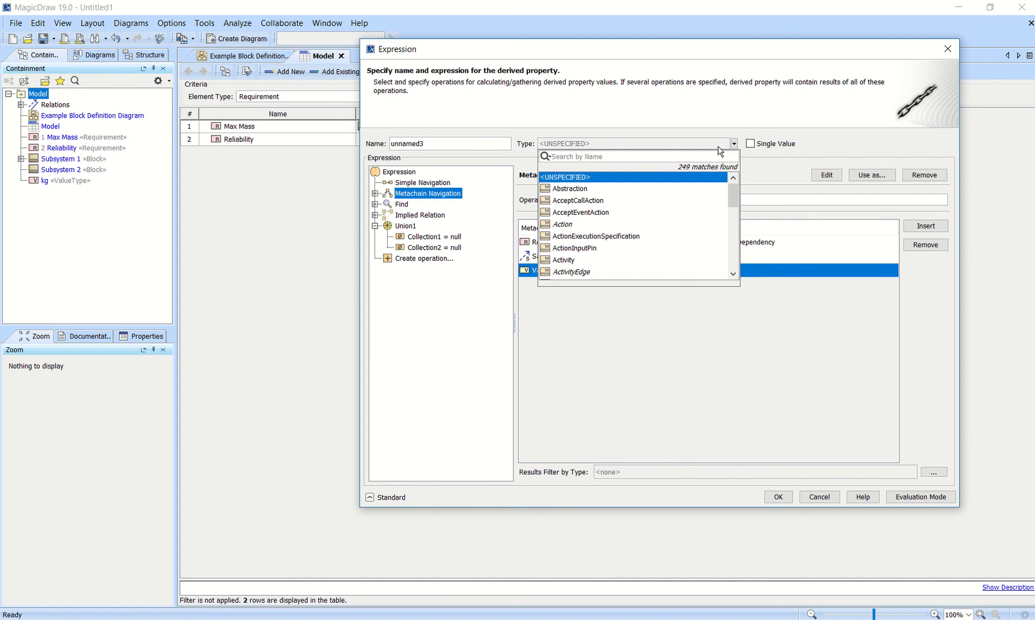
text(ele)
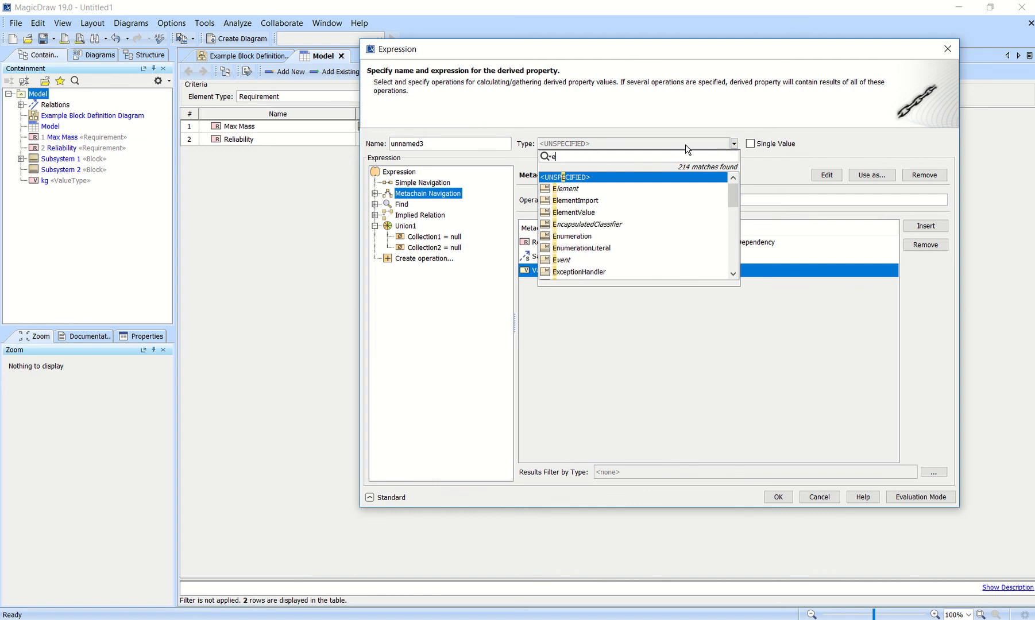
click(585, 188)
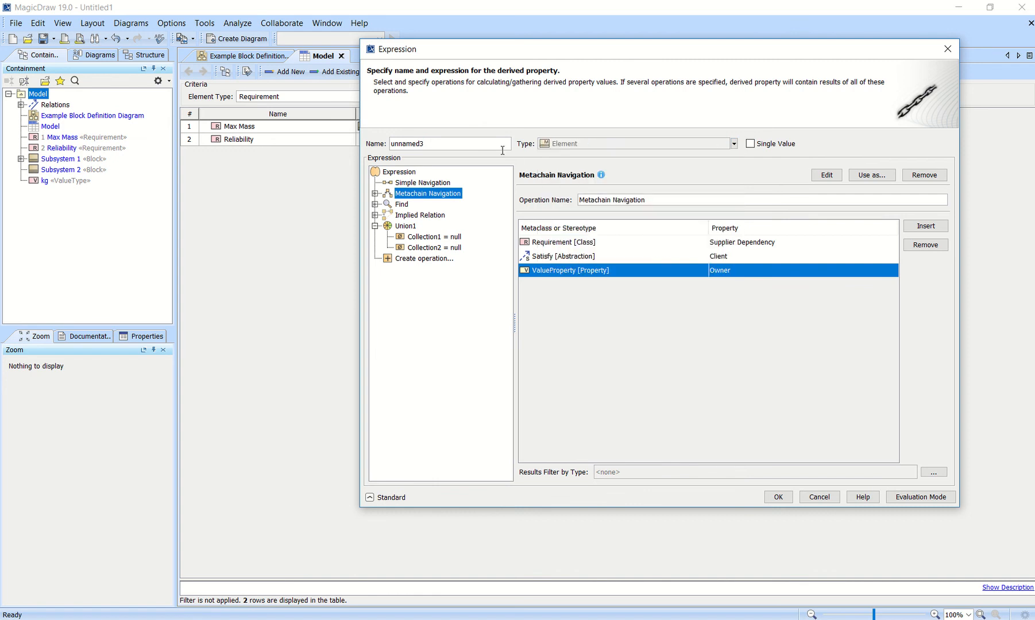
Rename the first metachain operation to Metachain Navigation1
triple_click(667, 198)
double_click(667, 199)
click(667, 198)
triple_click(667, 198)
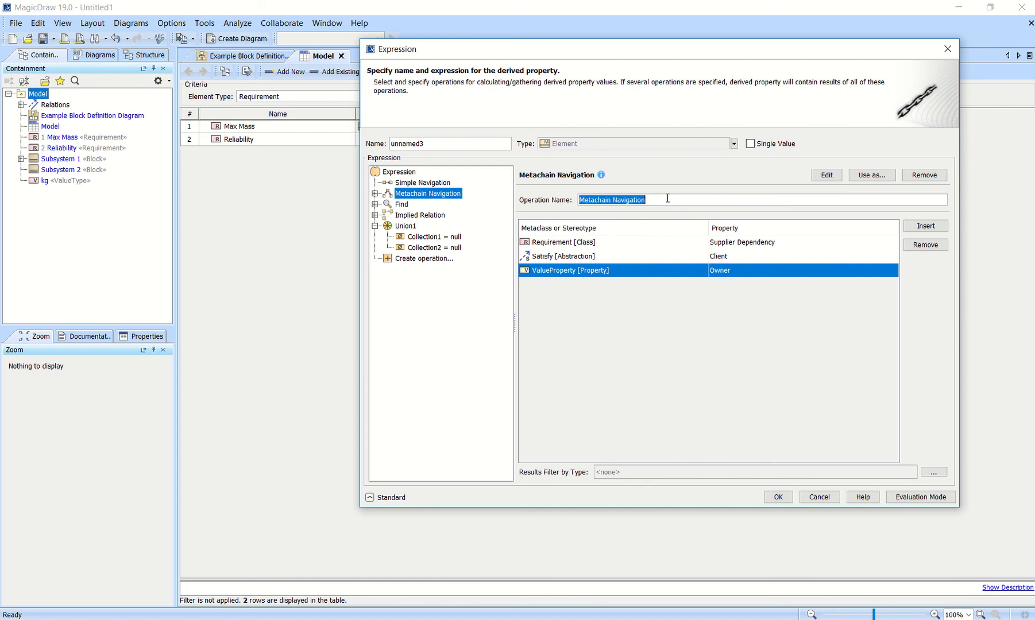
click(667, 199)
text(1)
Create a second Metachain Navigation operation and start its chain with Requirement [Class] and property Supplier Dependency
click(435, 258)
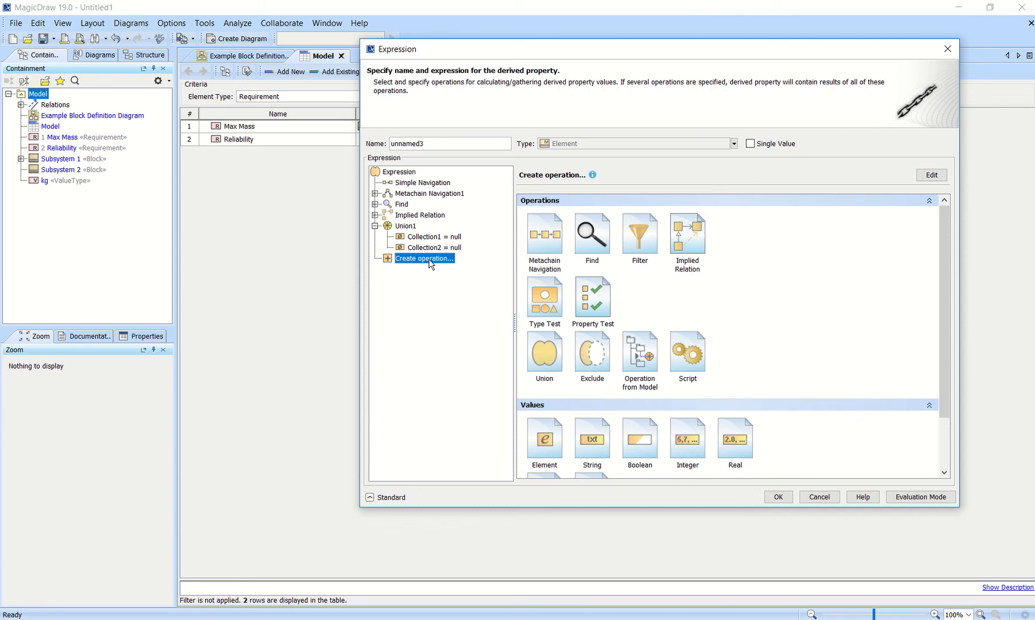
click(546, 229)
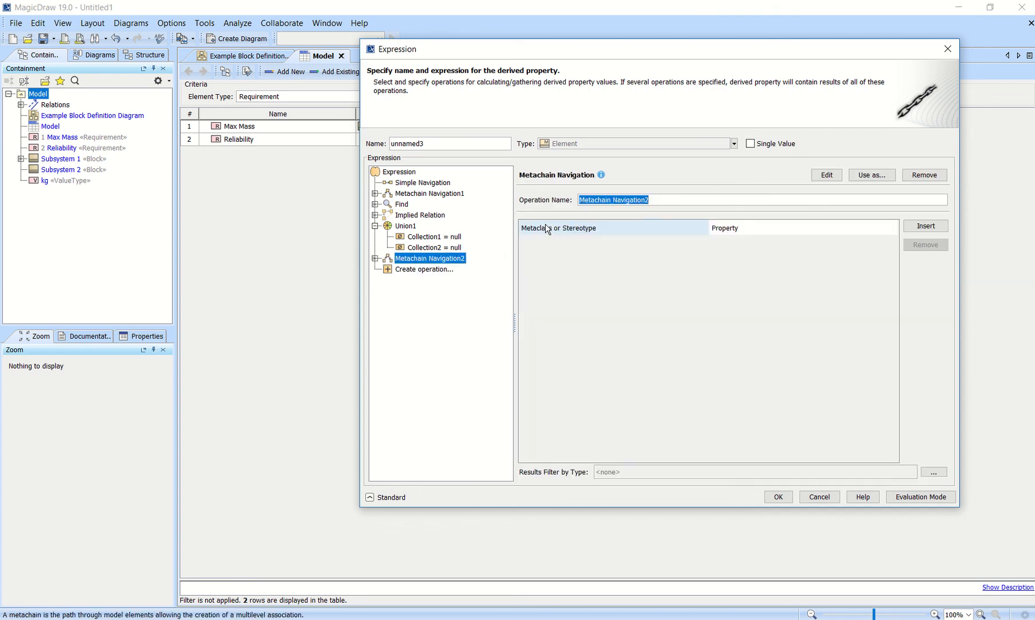
click(925, 226)
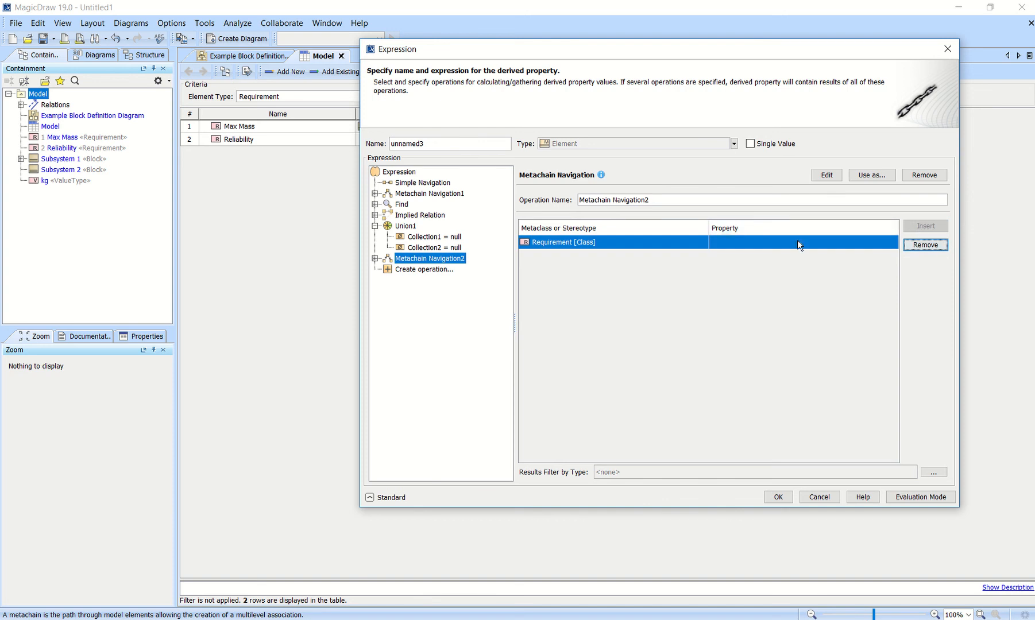
click(759, 244)
click(758, 244)
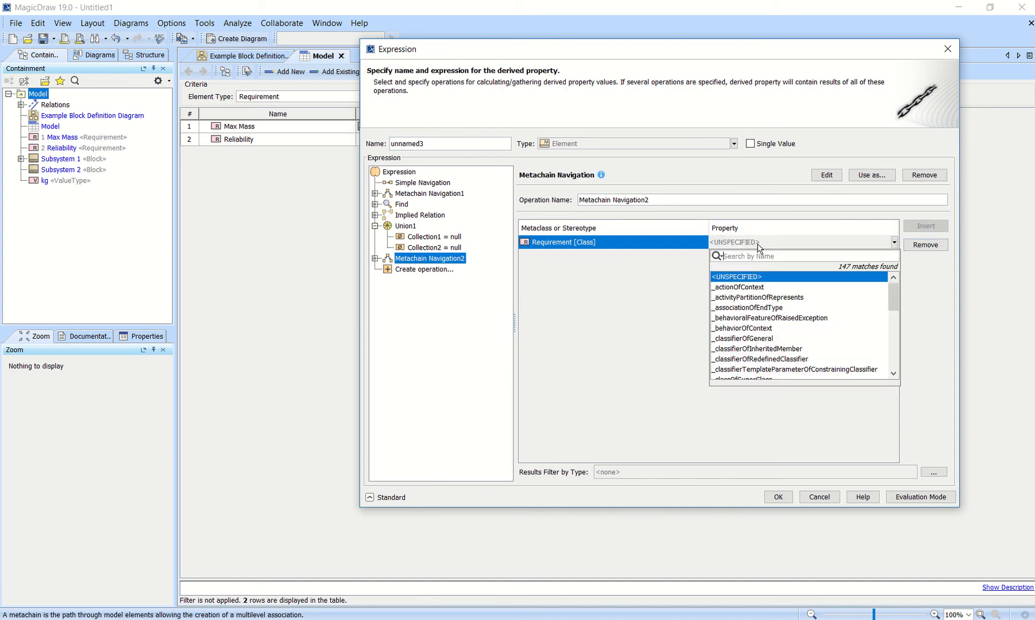
text(supp)
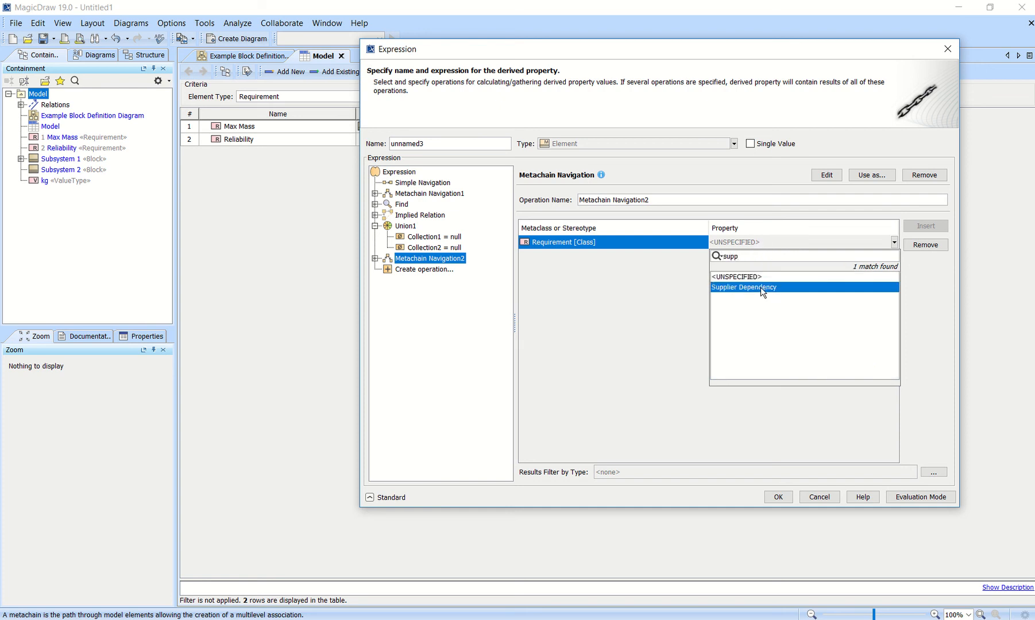
click(760, 287)
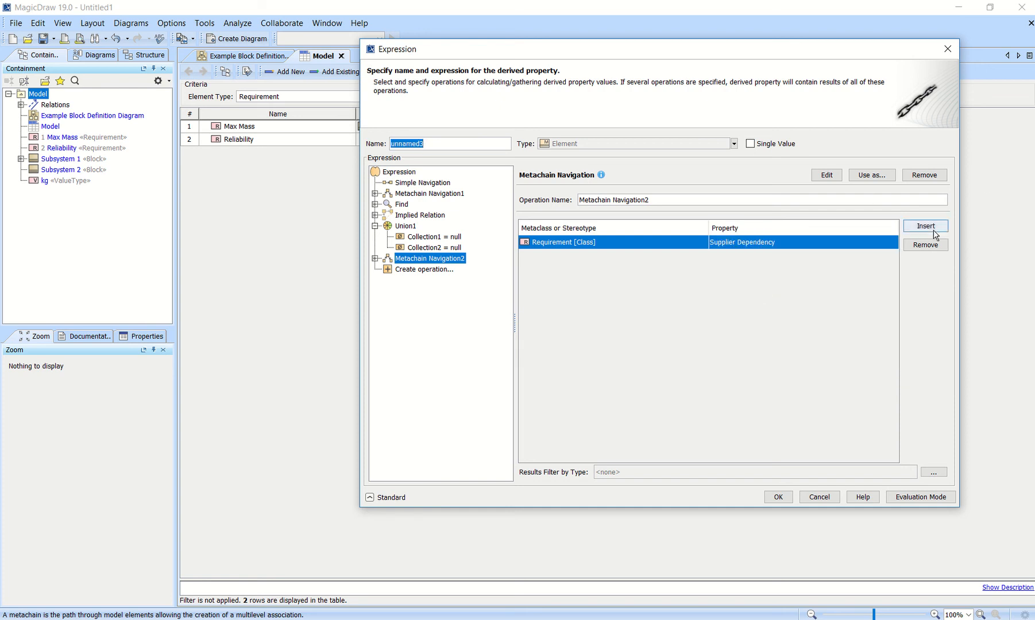
Add a Dependency row with property Source to the second metachain operation
click(929, 229)
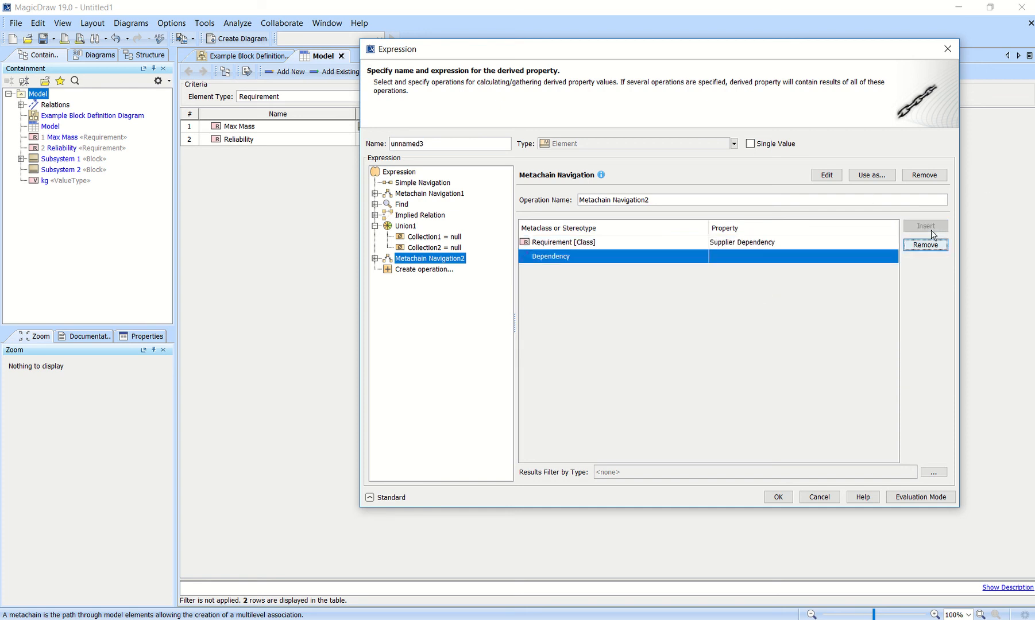
click(765, 254)
click(767, 258)
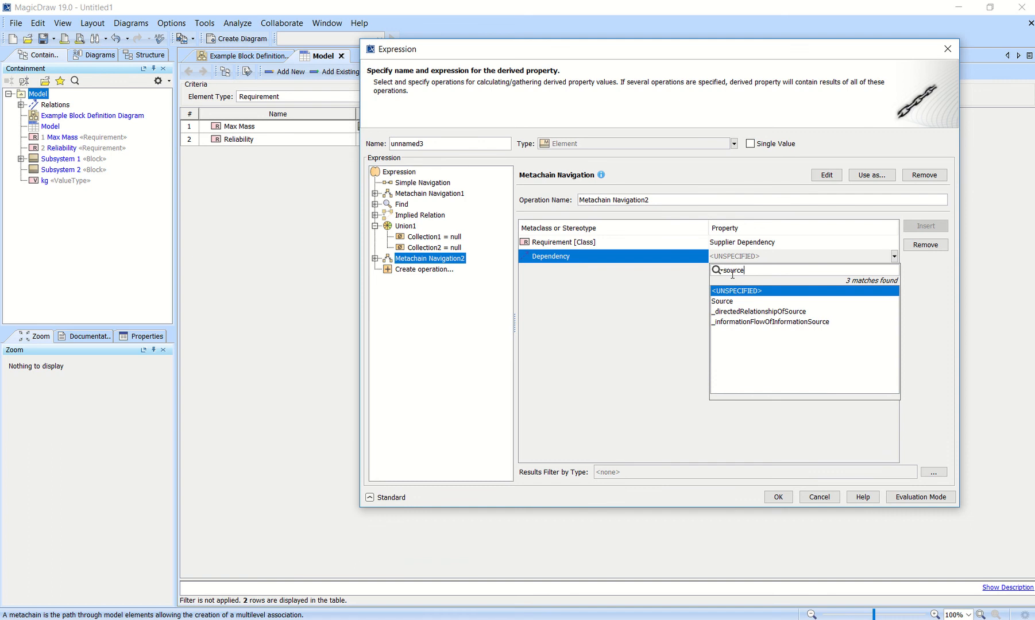
click(724, 300)
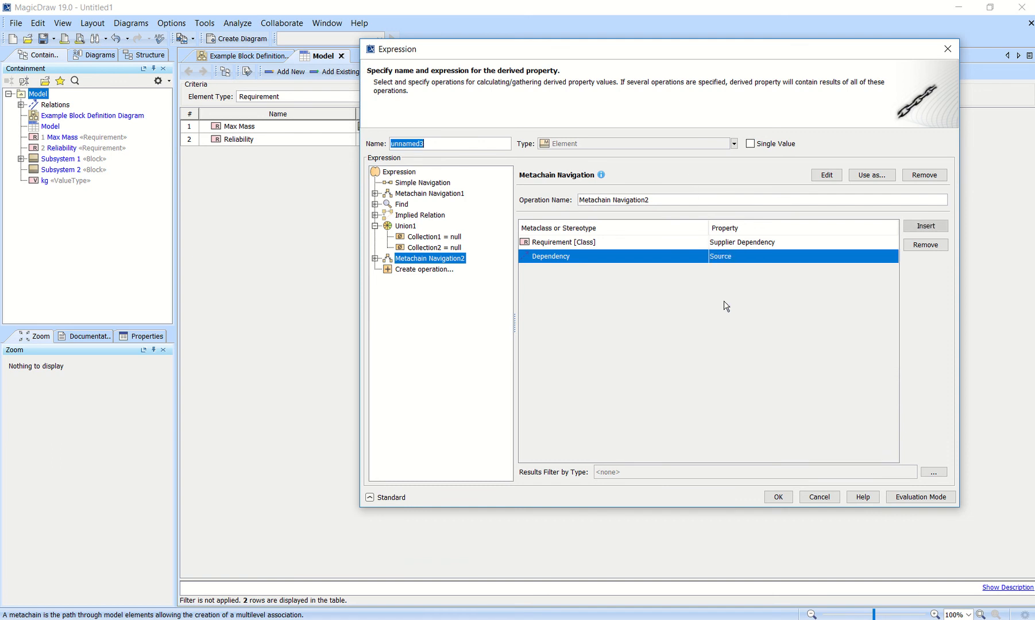
Set the third derived property's type to Class
click(690, 144)
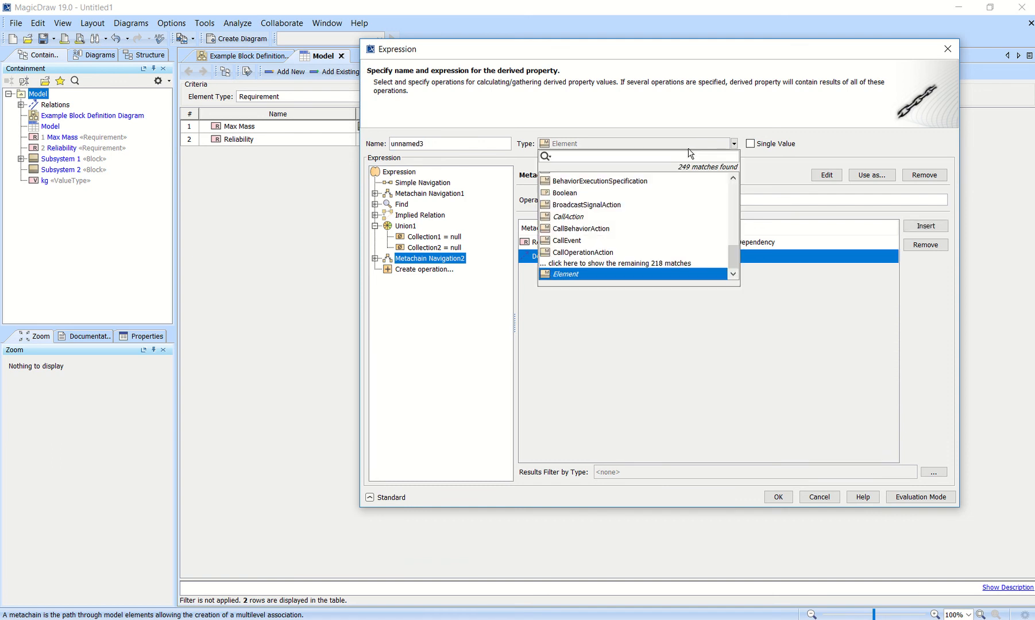
text(cla)
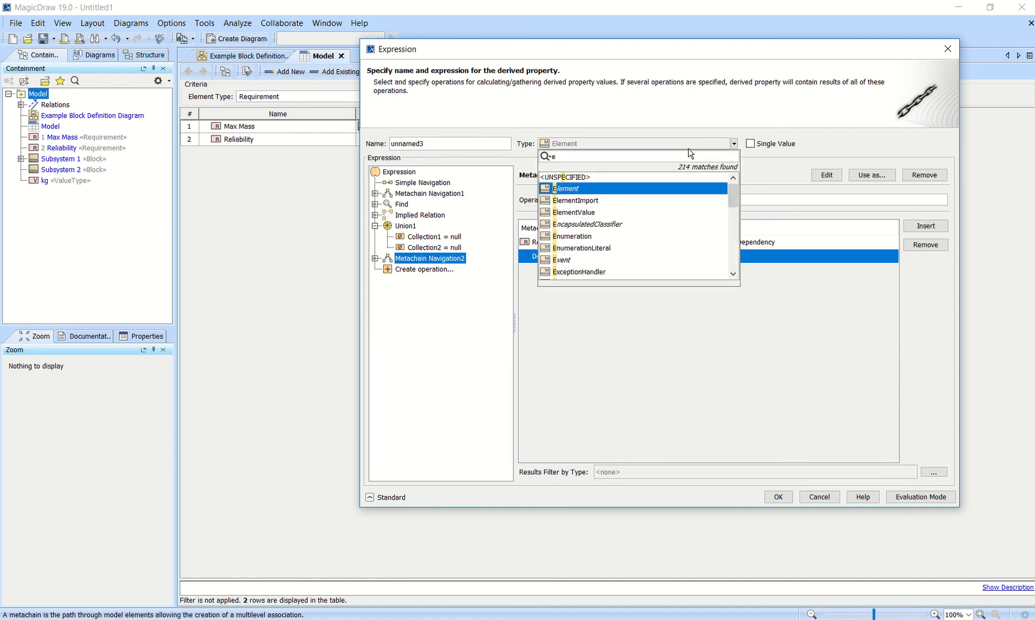
text(ss)
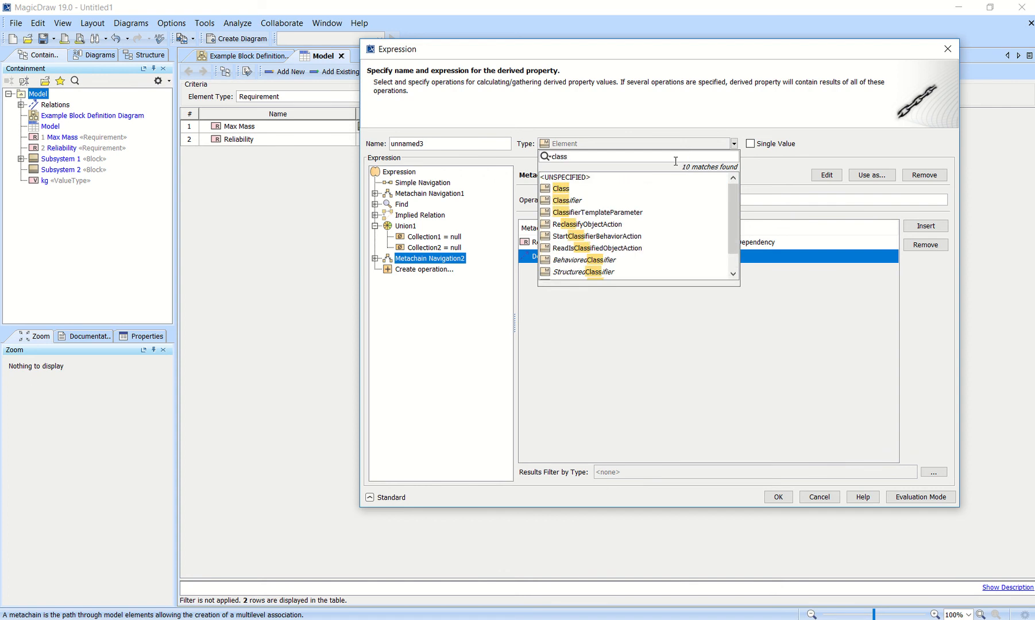
click(611, 192)
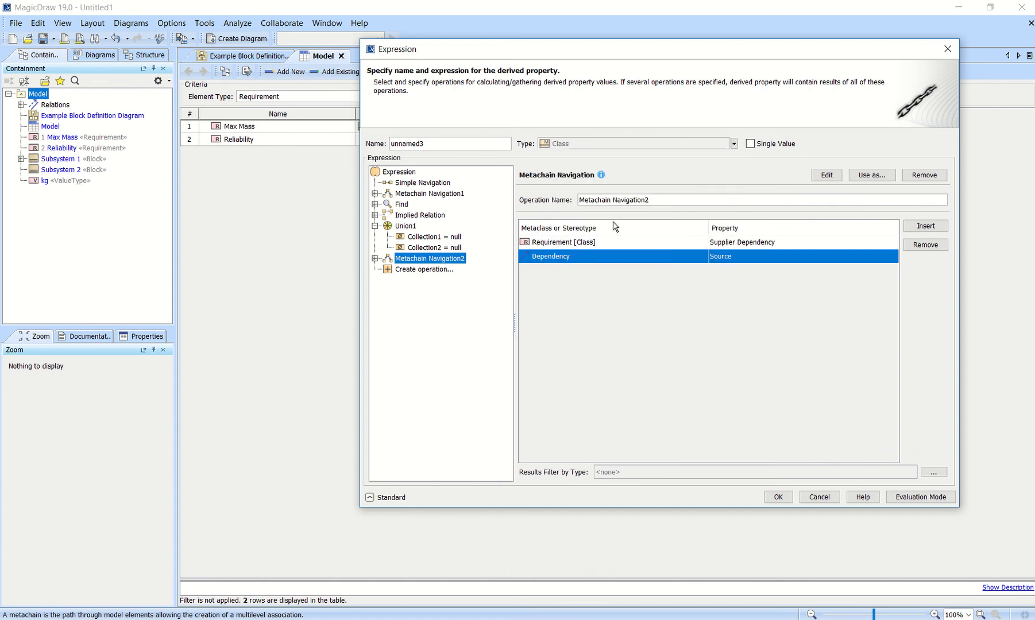
Filter the second metachain operation's results by the type Block
click(933, 472)
click(371, 207)
text(block)
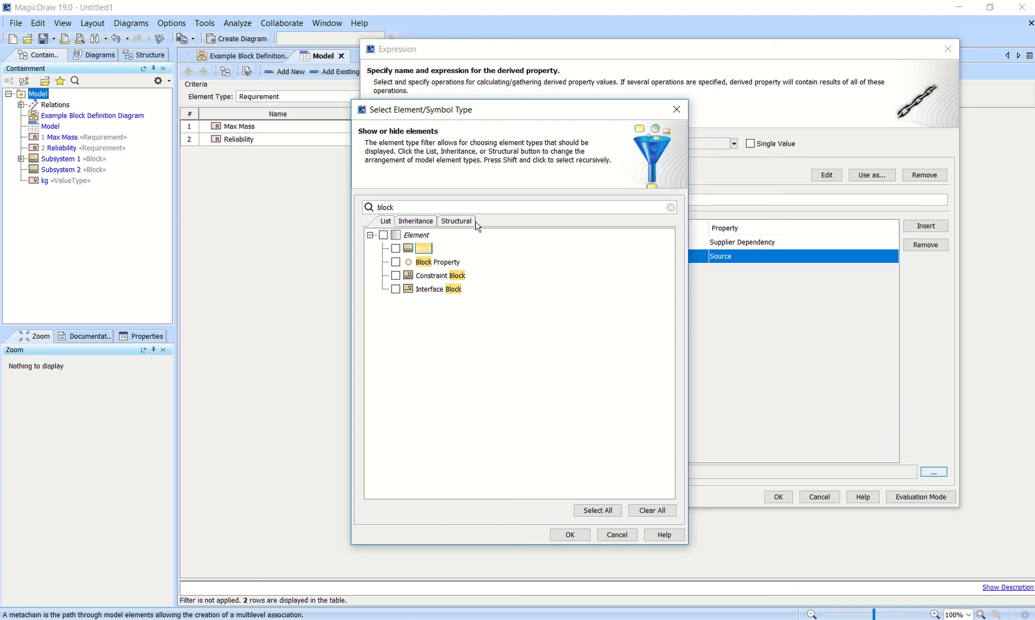
click(396, 248)
click(586, 535)
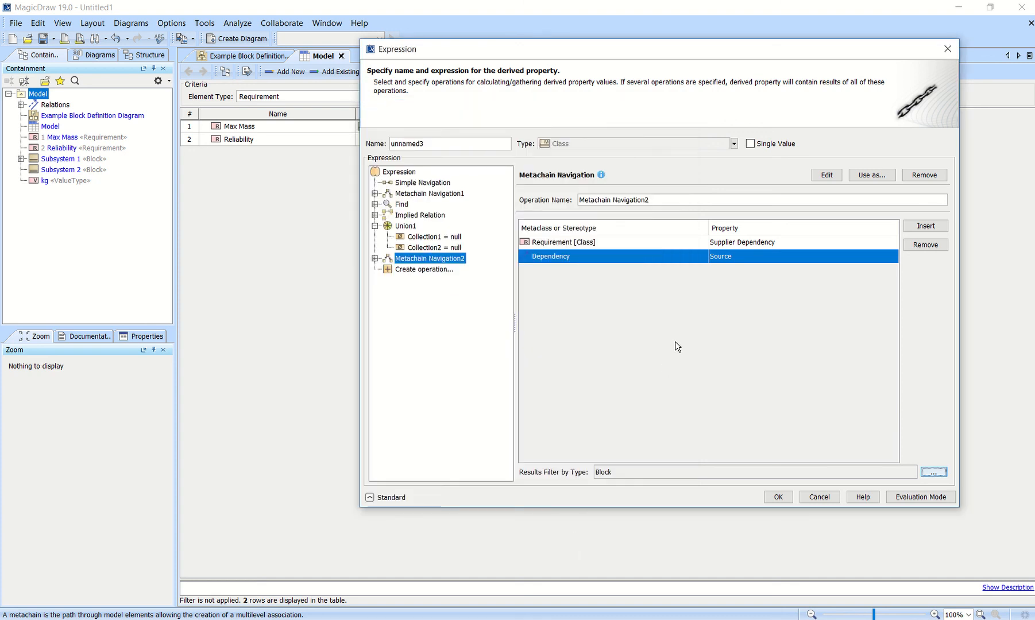
click(443, 194)
click(442, 261)
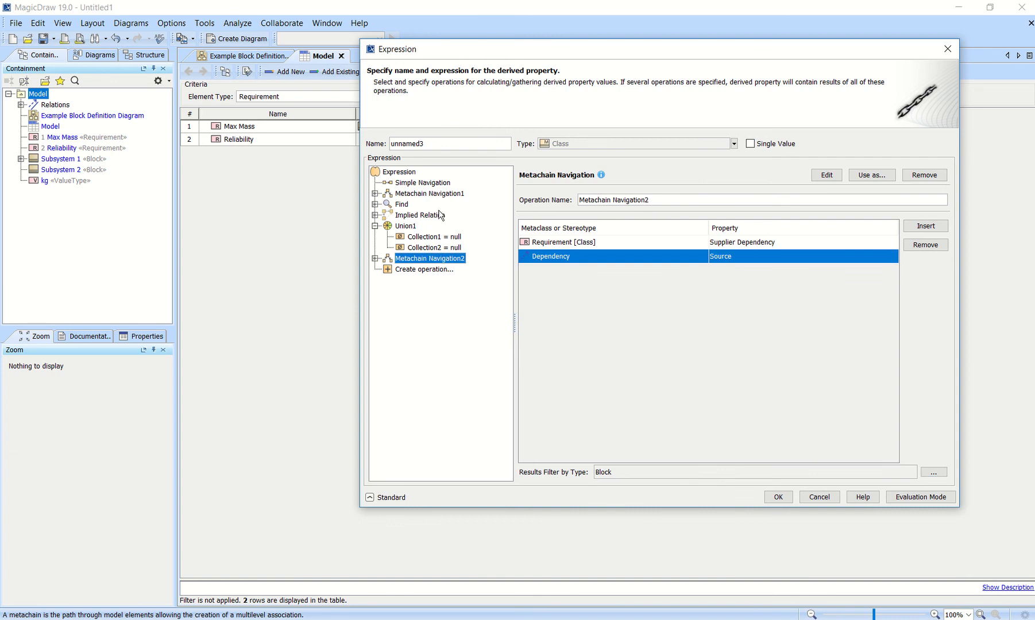
Assign Metachain Navigation1 to the Union's Collection1 and Metachain Navigation2 to its Collection2
drag(439, 196, 432, 240)
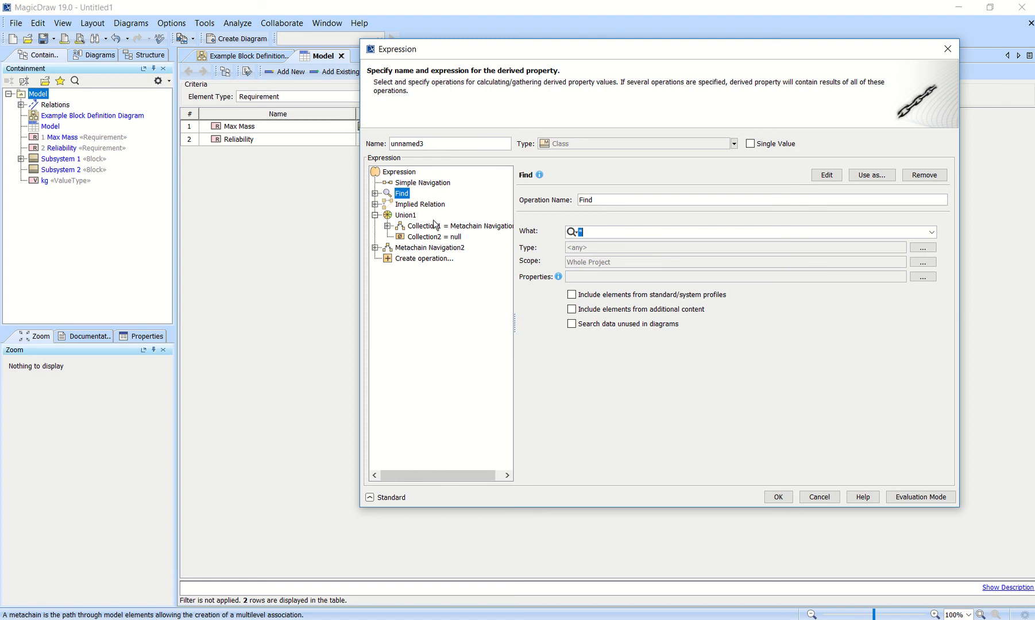
click(433, 250)
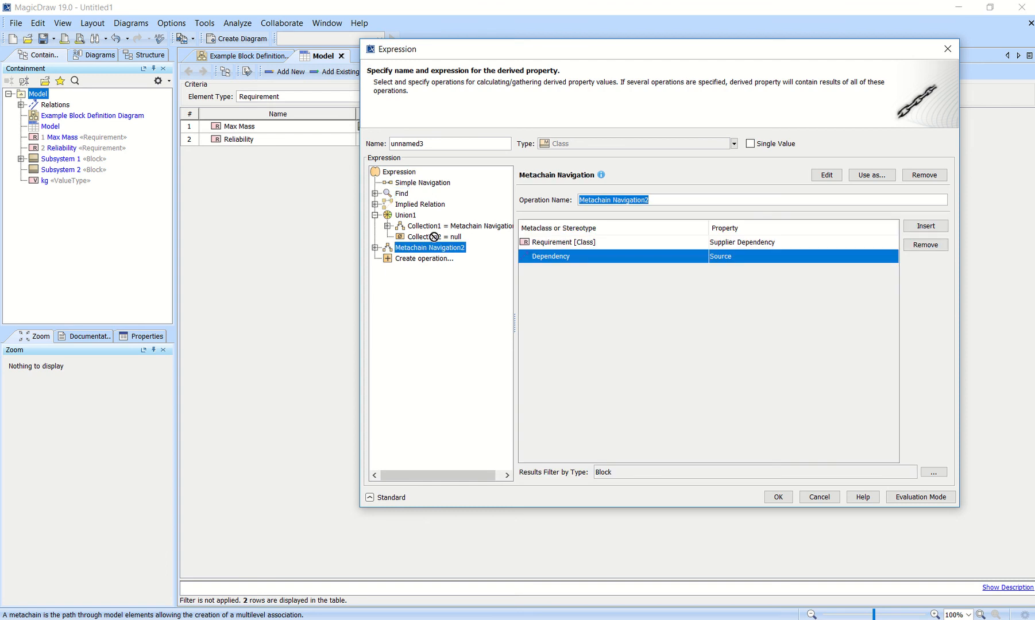
drag(433, 251, 435, 242)
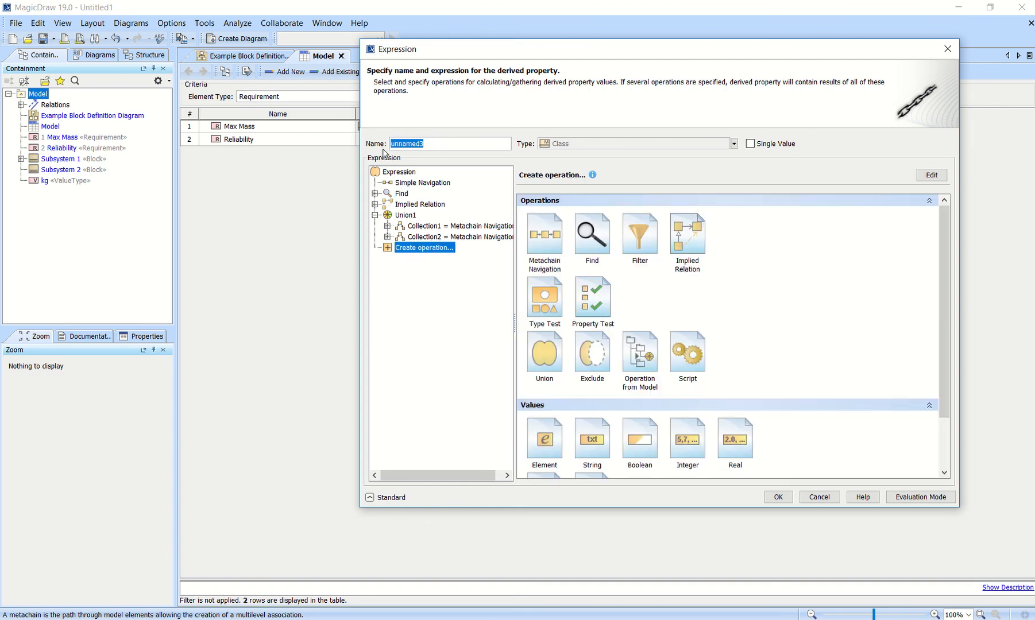
Name the third derived property "Requirements's Satisfying Block" and accept its expression
drag(520, 47, 665, 39)
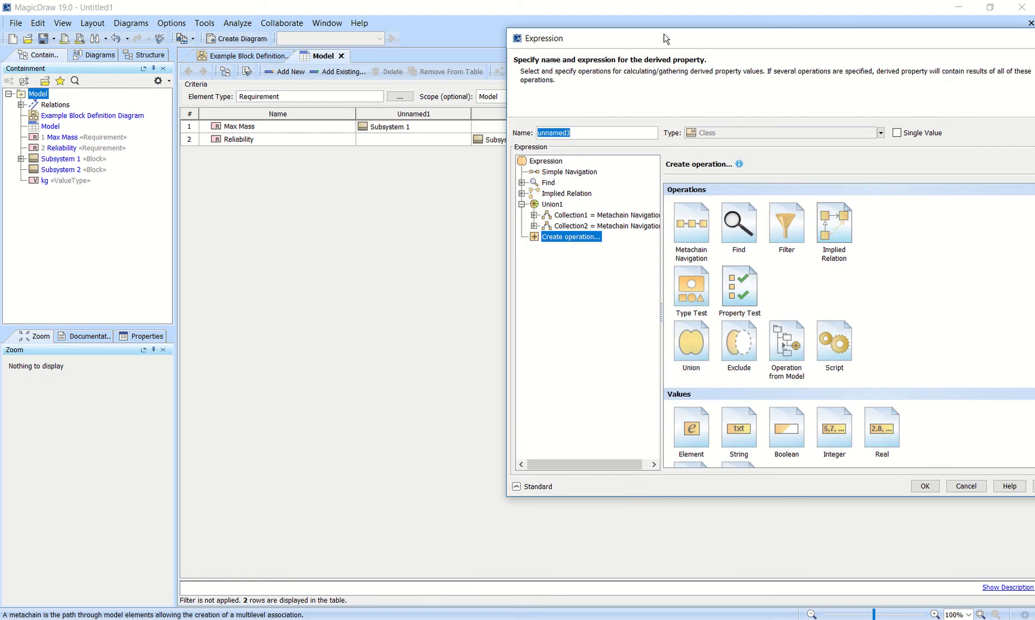
text(Re)
text(quiremen)
text(ts's Block)
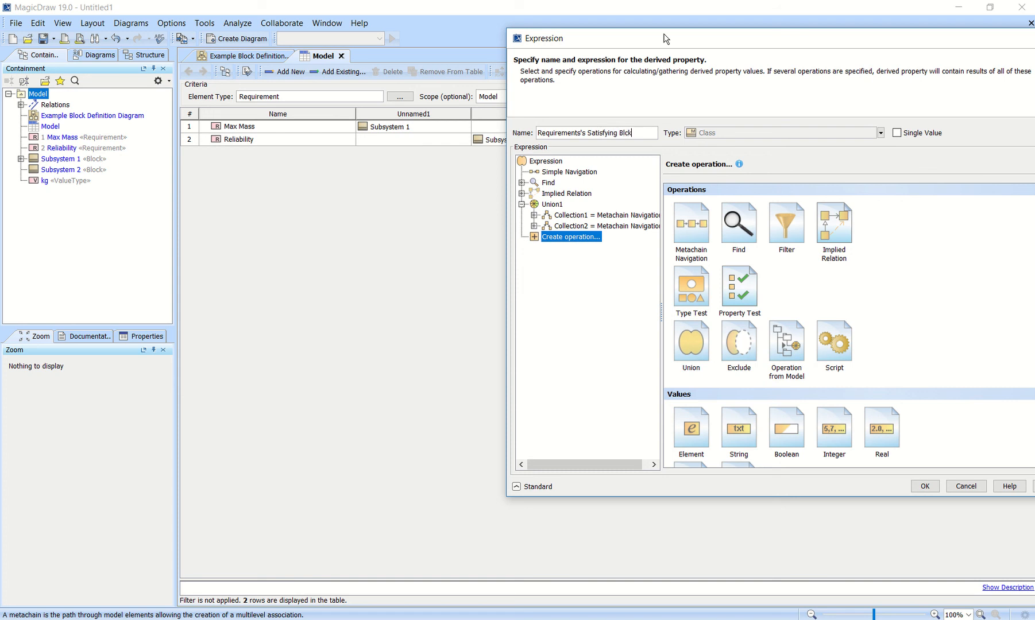
text(ck)
drag(788, 42, 583, 16)
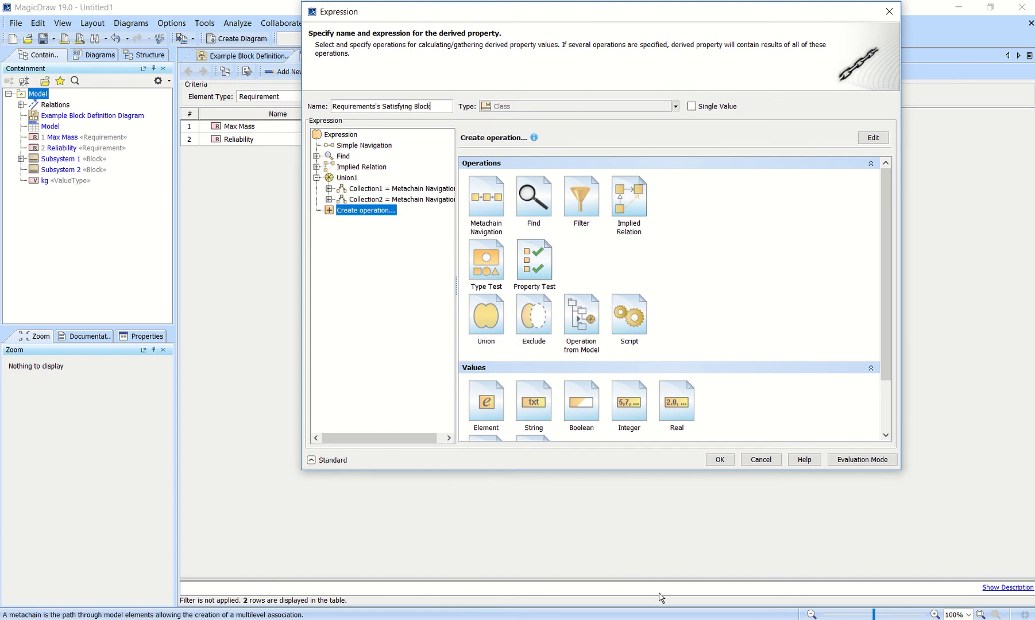
click(719, 459)
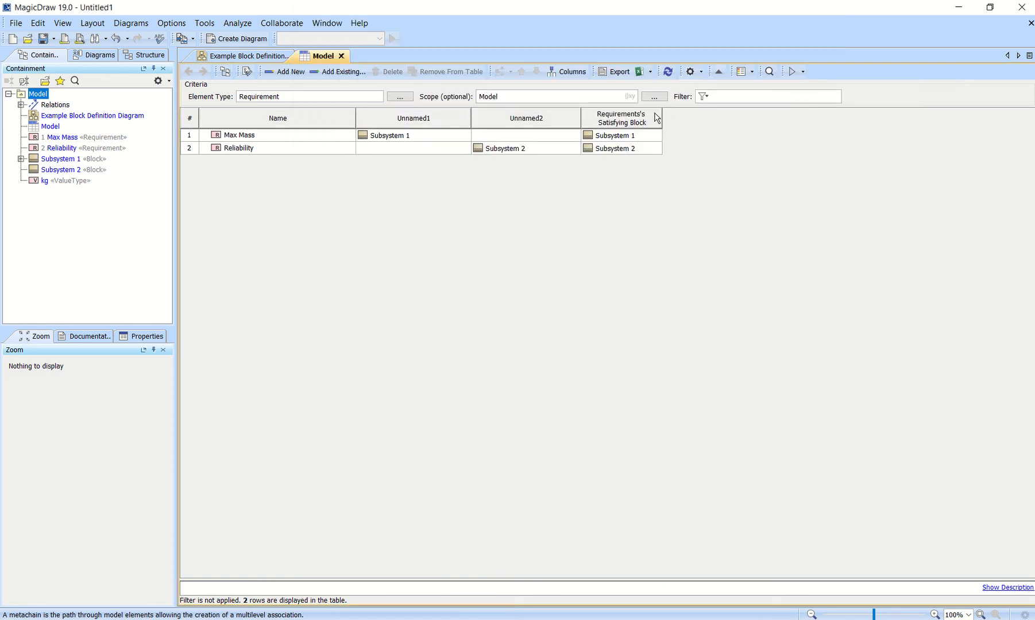
Remove the Unnamed2 and Unnamed1 derived properties from the table and fit the remaining derived column's width to its heading
drag(661, 115, 722, 115)
right_click(563, 117)
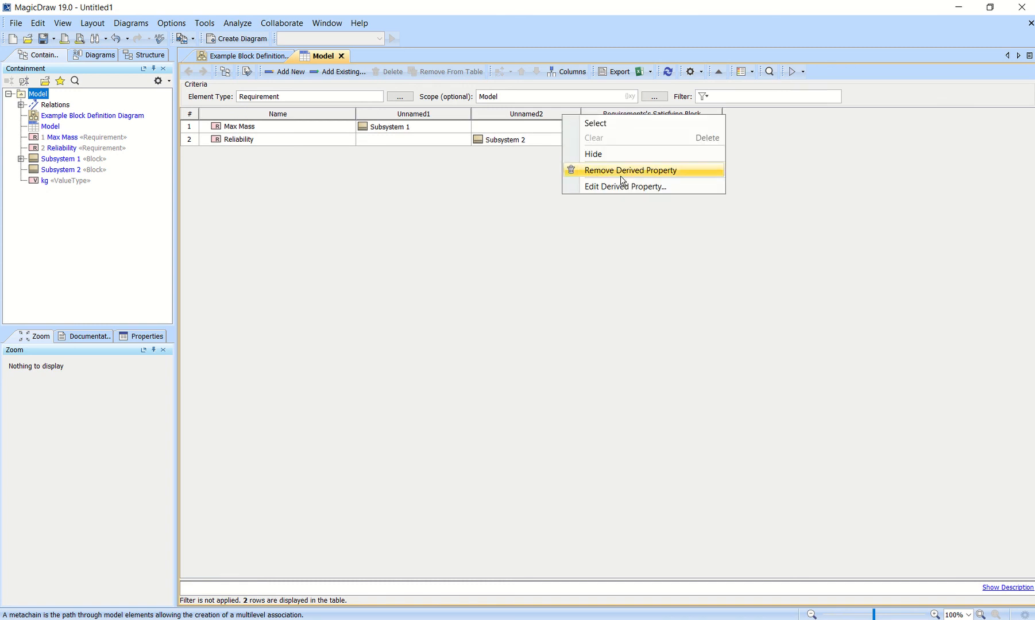
click(620, 171)
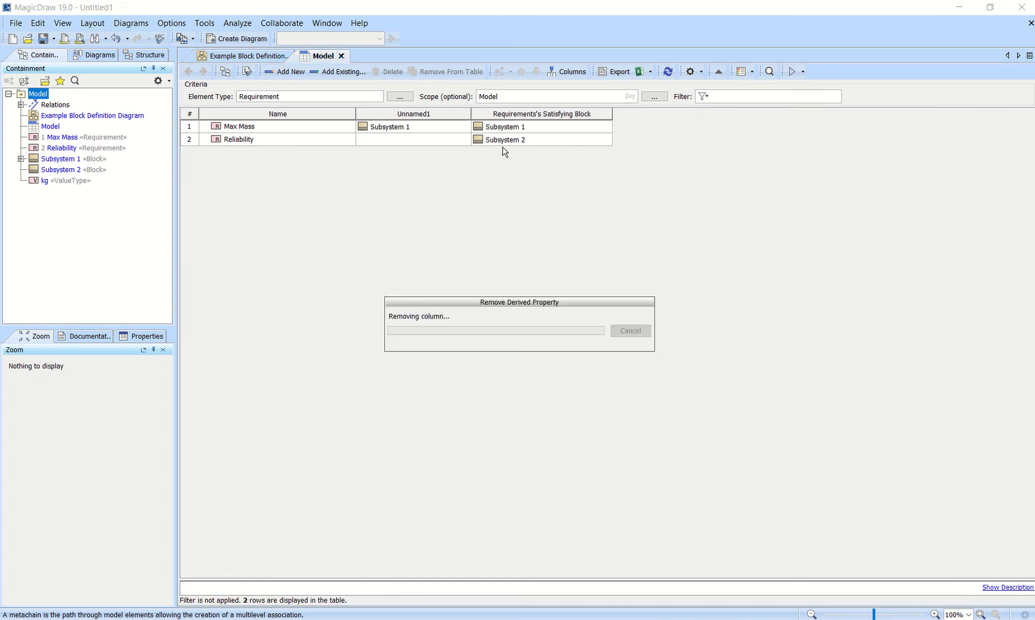
right_click(465, 115)
click(476, 171)
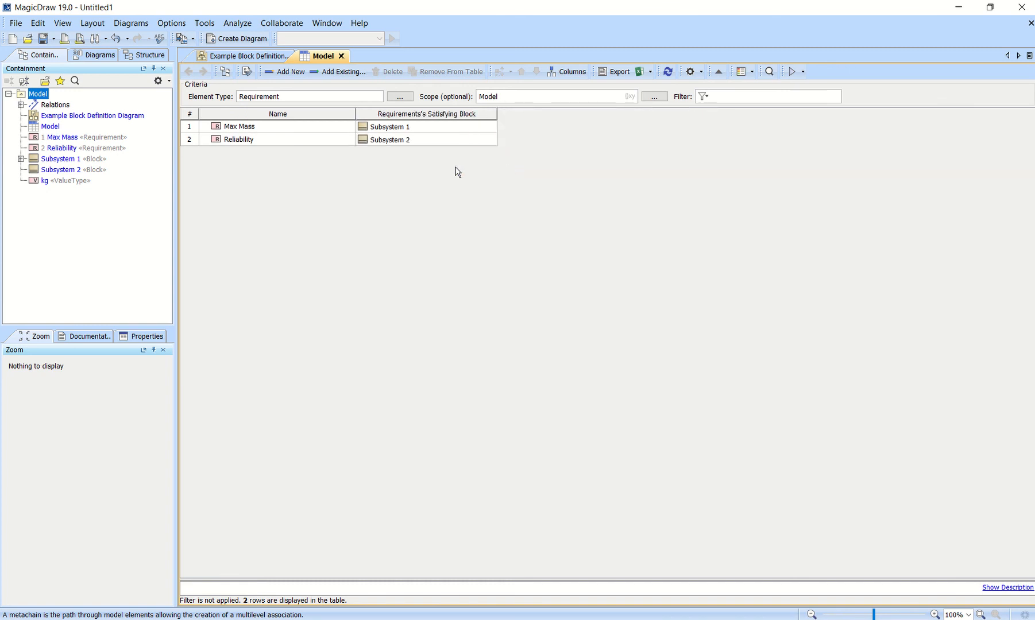
drag(491, 112, 469, 112)
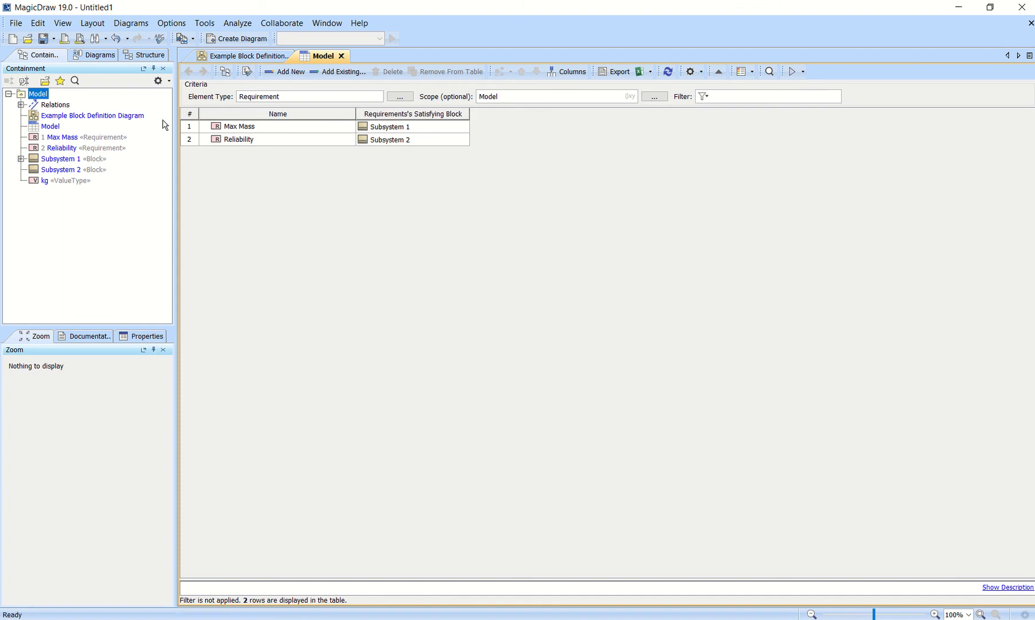
Check the satisfying block listed for the Max Mass and Reliability requirements in the table
click(238, 128)
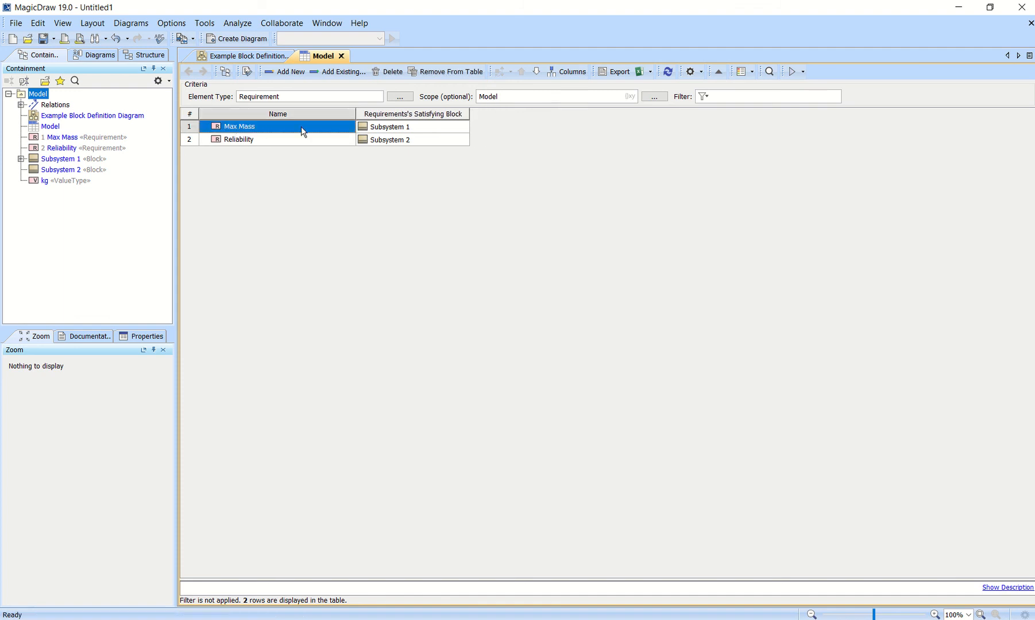
click(380, 127)
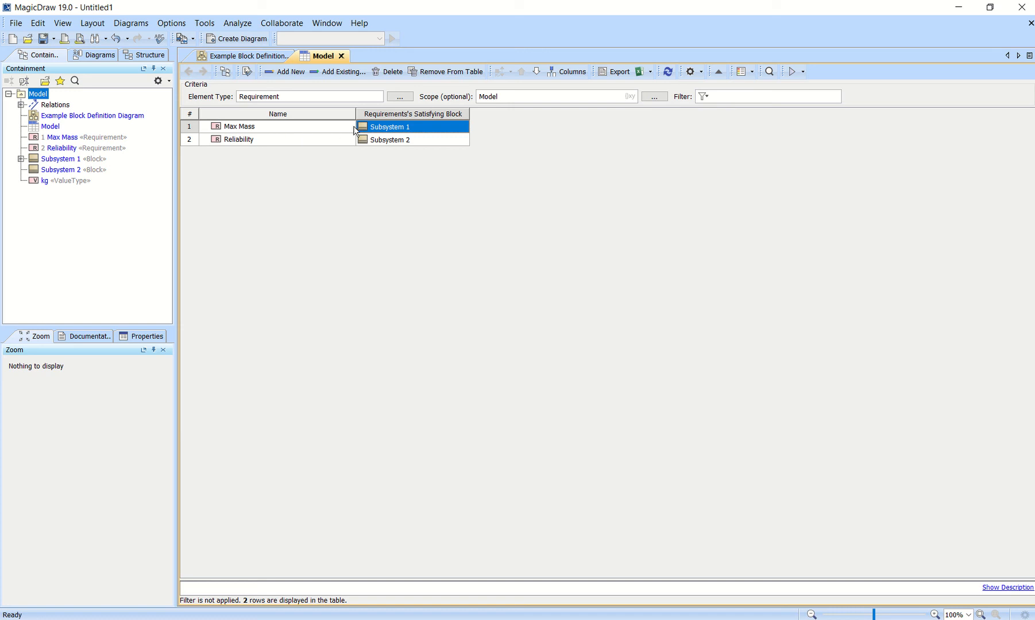
click(290, 140)
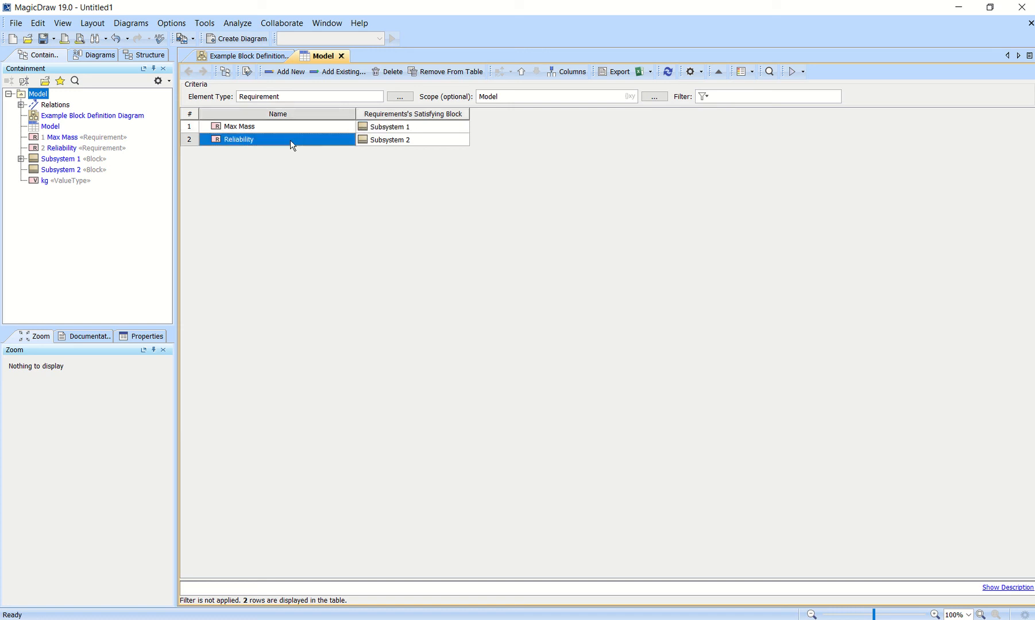
click(397, 141)
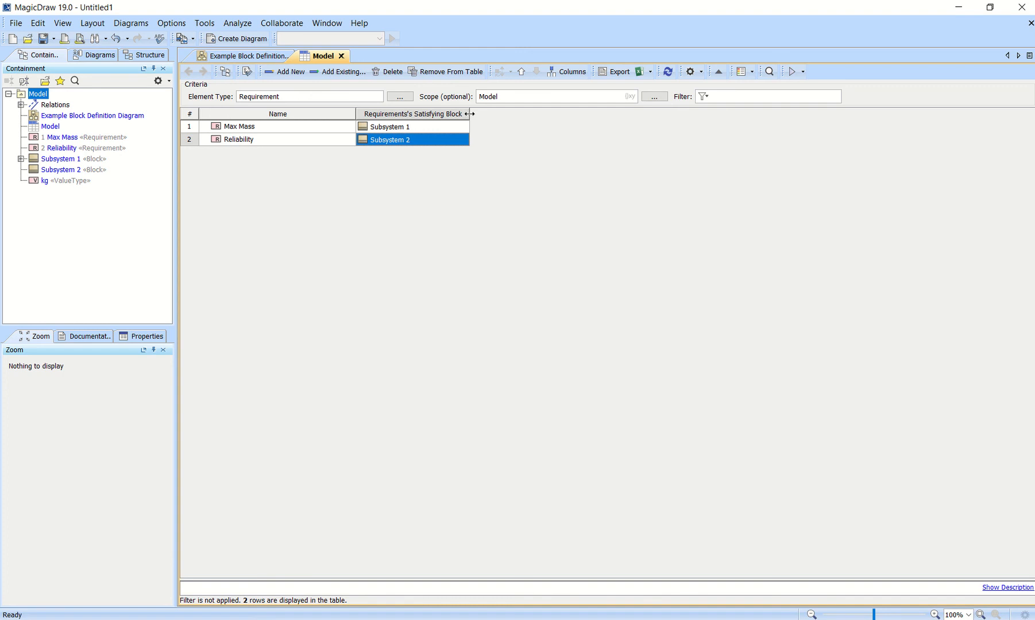
drag(469, 113, 497, 114)
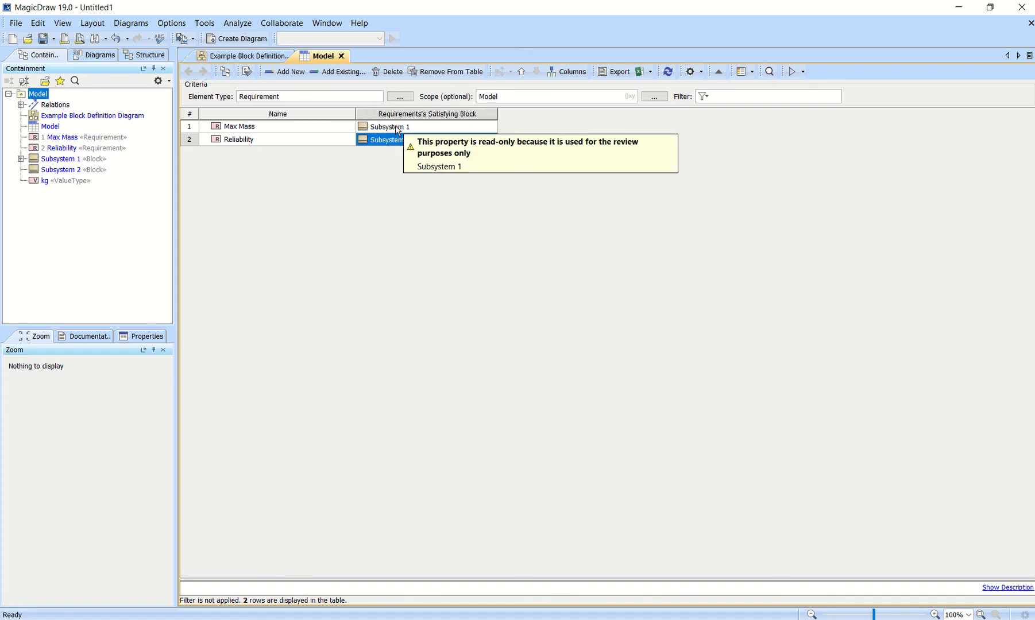
Examine the Requirements's Satisfying Block property in the Max Mass requirement's specification and close the specification
right_click(269, 131)
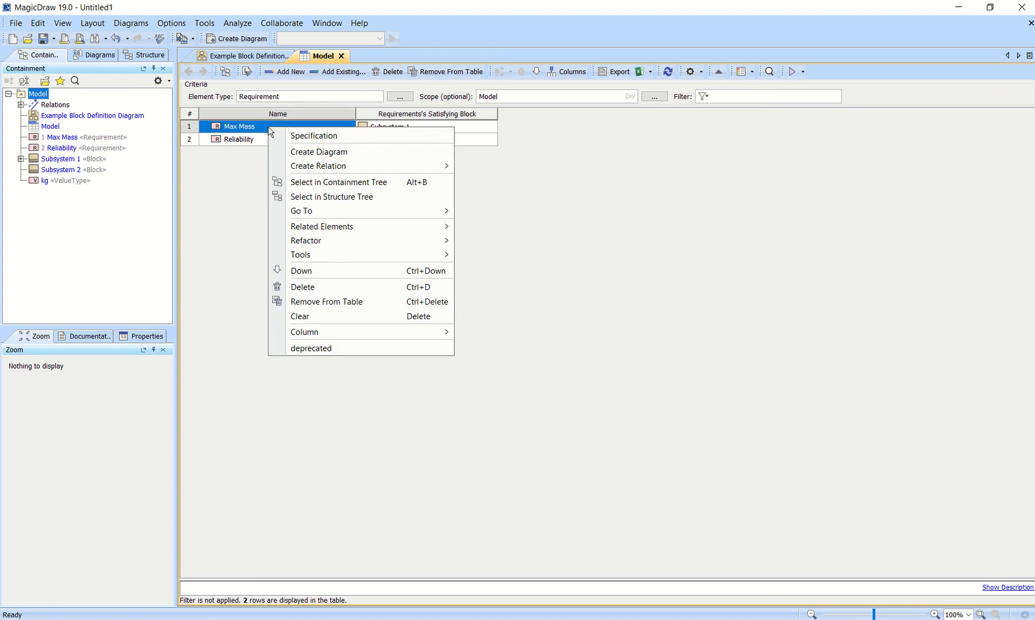
click(300, 135)
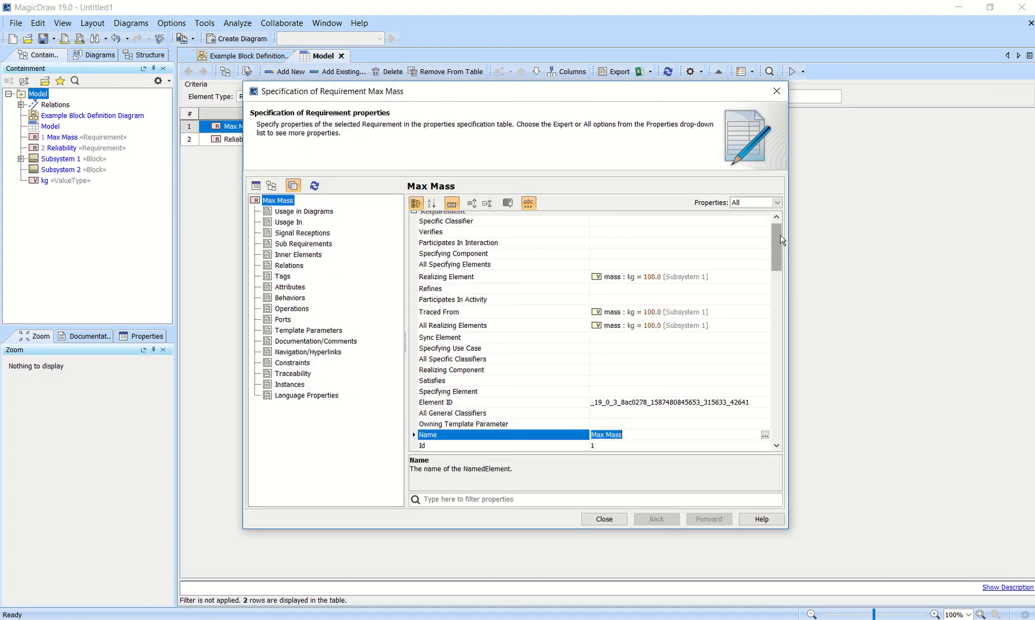
drag(709, 95, 937, 59)
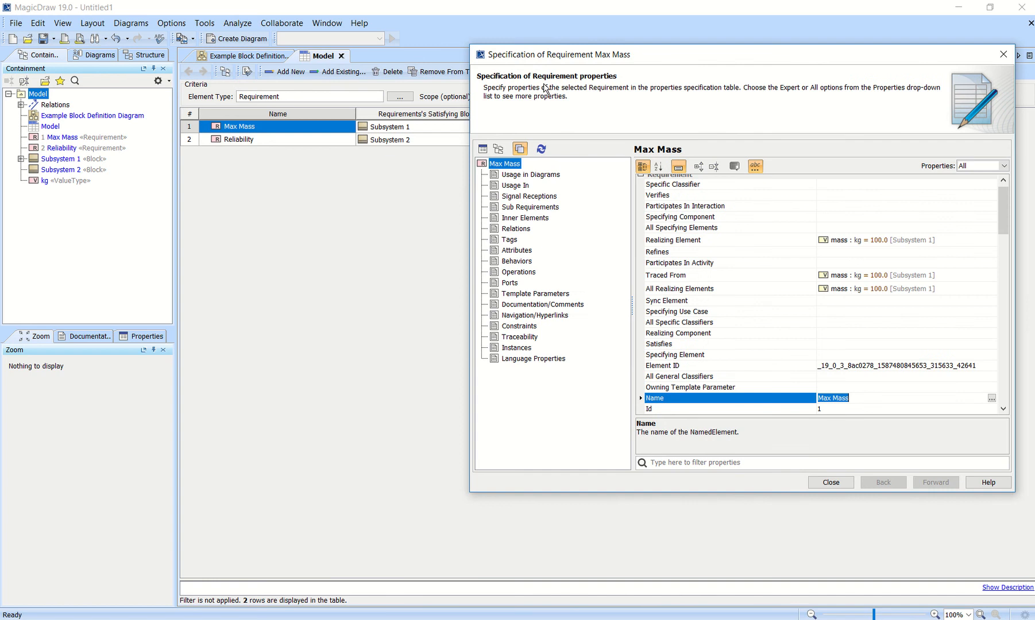
drag(578, 59, 476, 51)
drag(900, 200, 915, 367)
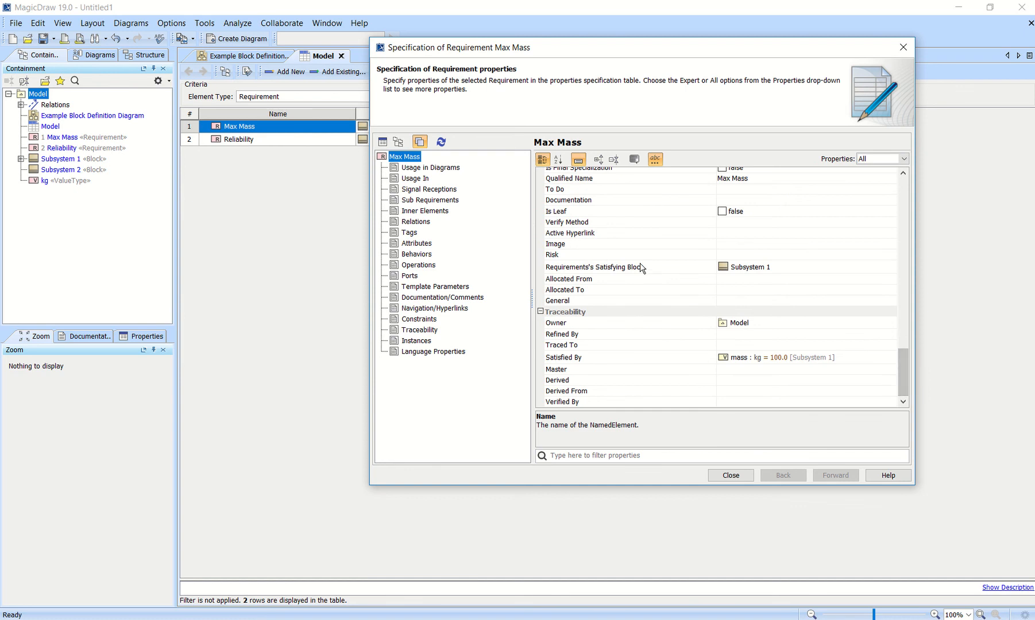
click(654, 266)
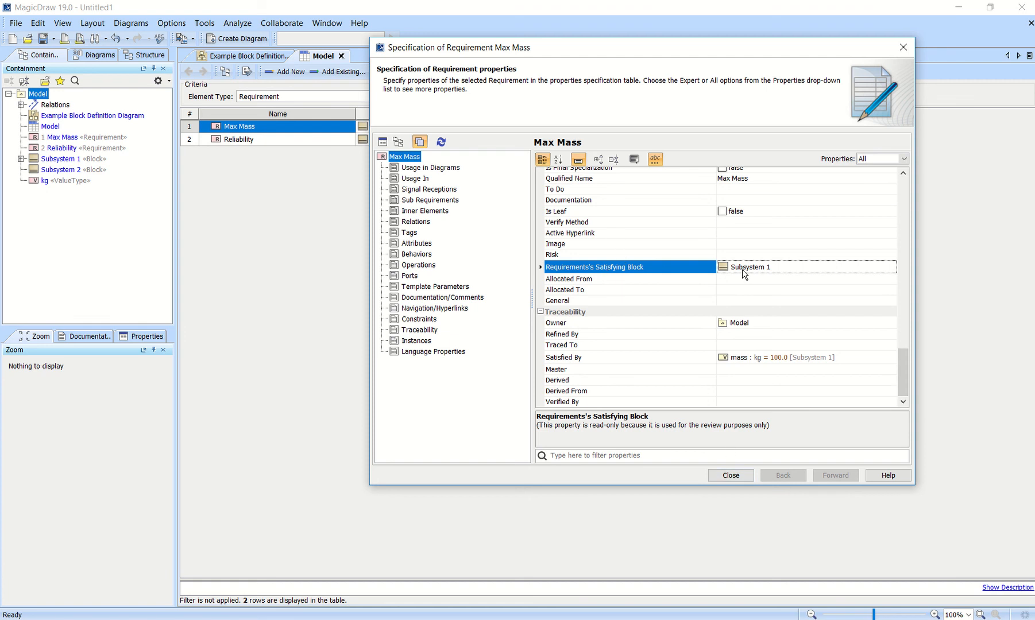
drag(909, 366, 906, 198)
click(730, 474)
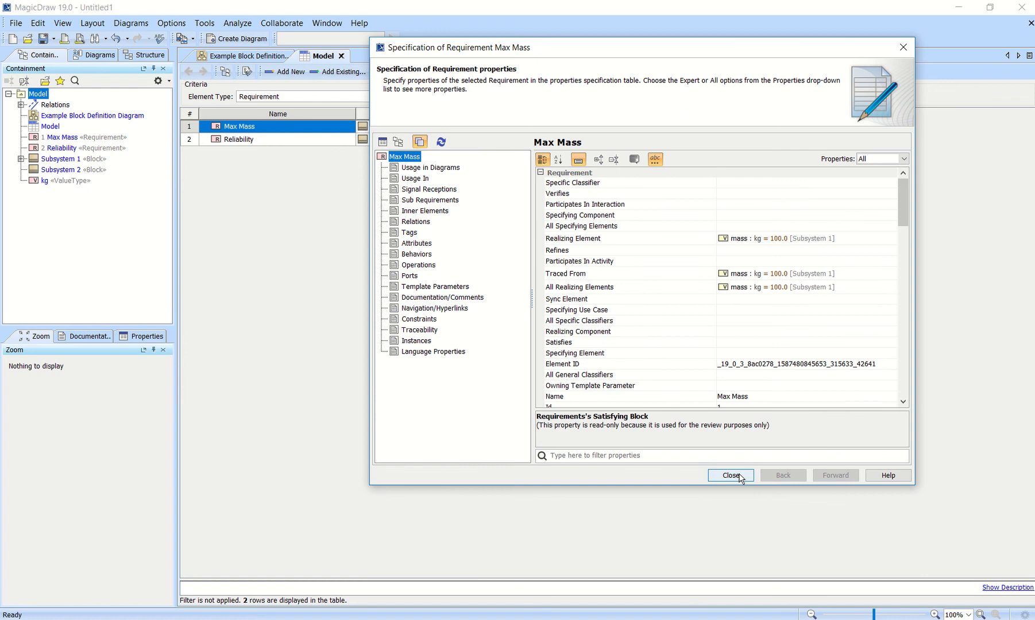
Examine the Requirements's Satisfying Block property in the Reliability requirement's specification, close it, and slightly narrow the table's derived column
right_click(232, 139)
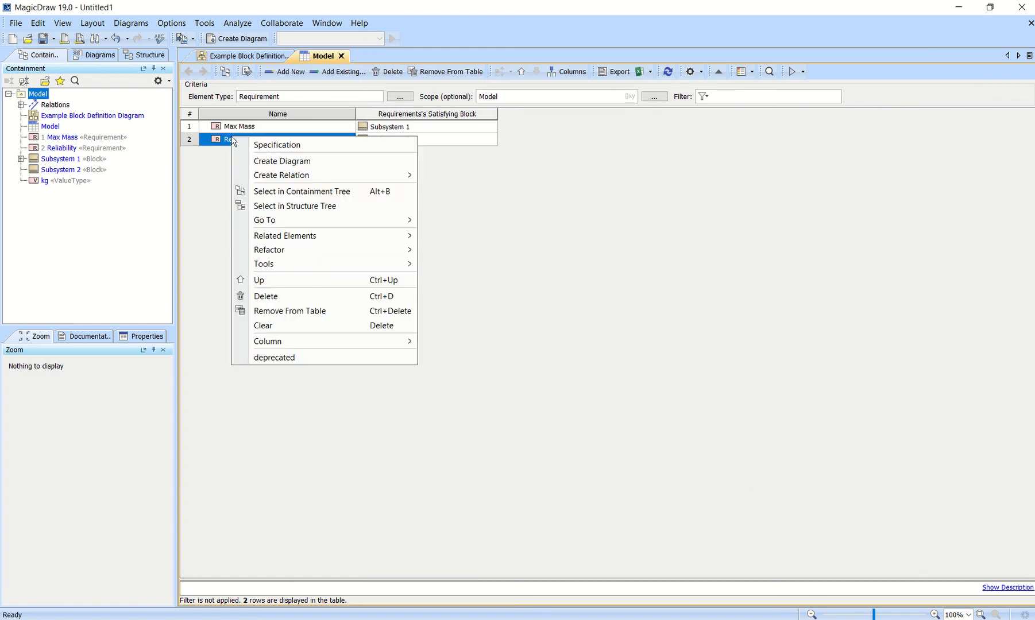
click(342, 151)
drag(905, 194, 909, 370)
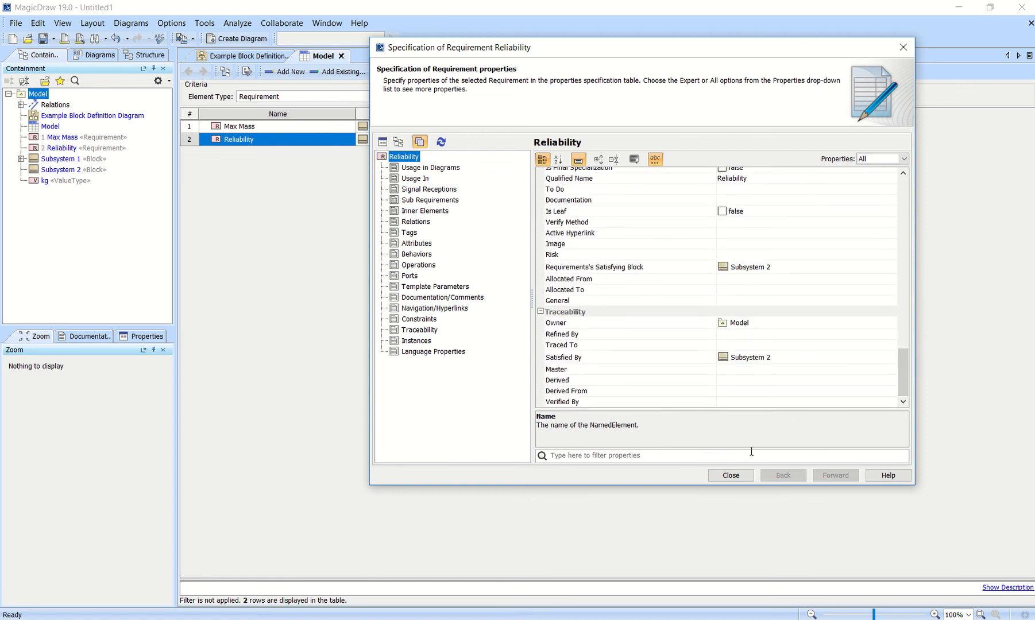
click(730, 475)
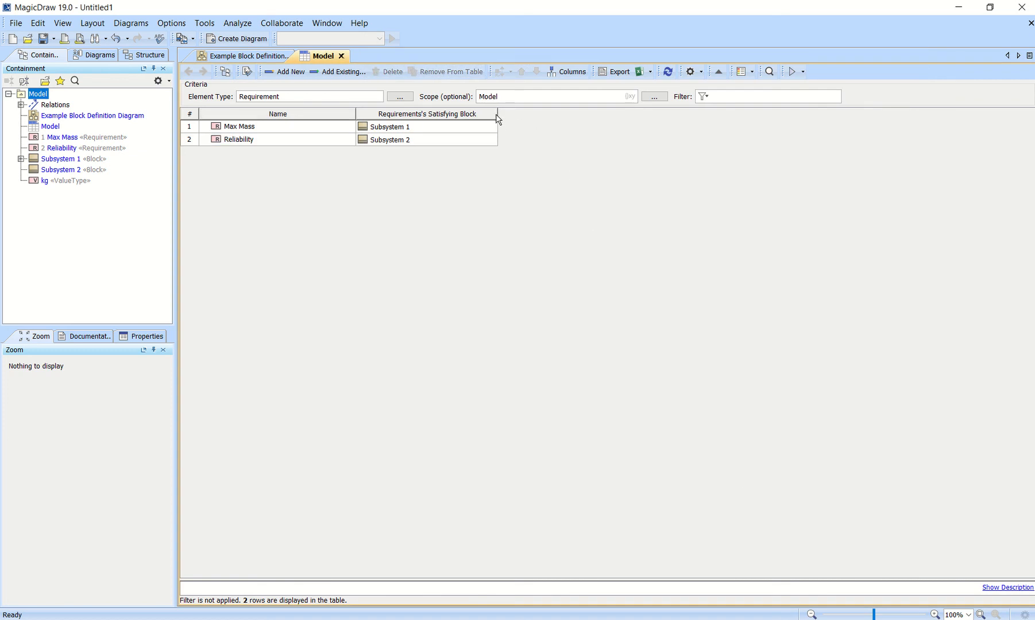
drag(498, 113, 485, 114)
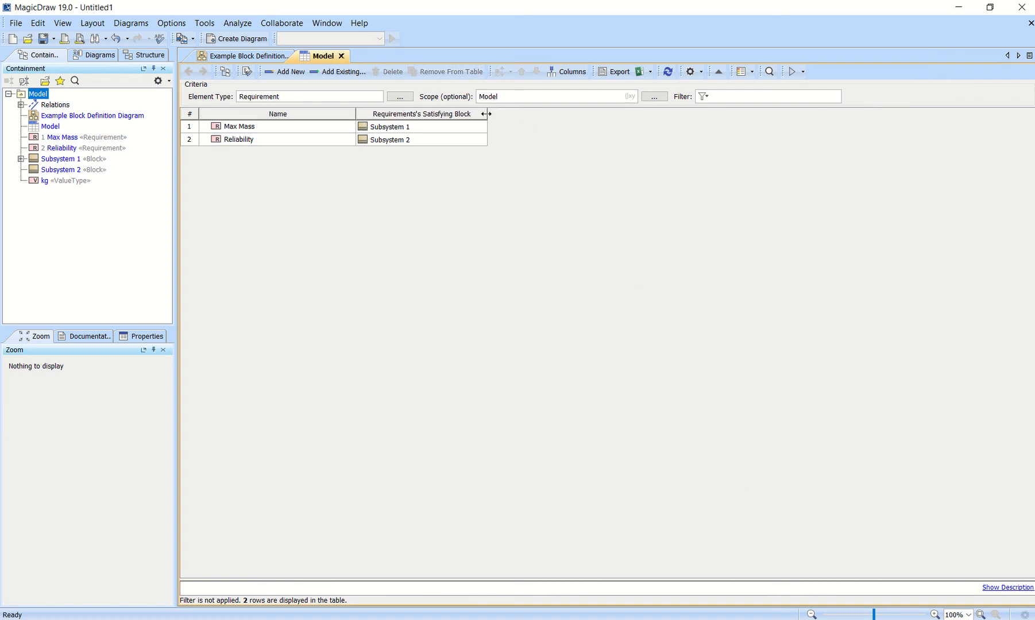